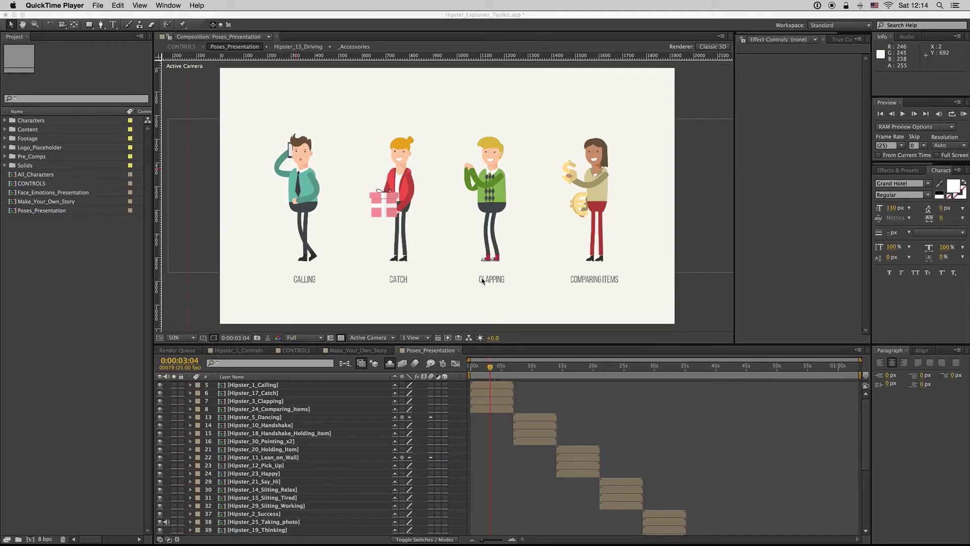
Open the Hipster_17_Catch pose composition from Poses_Presentation.
{"action": "left_click", "coordinate": [496, 387]}
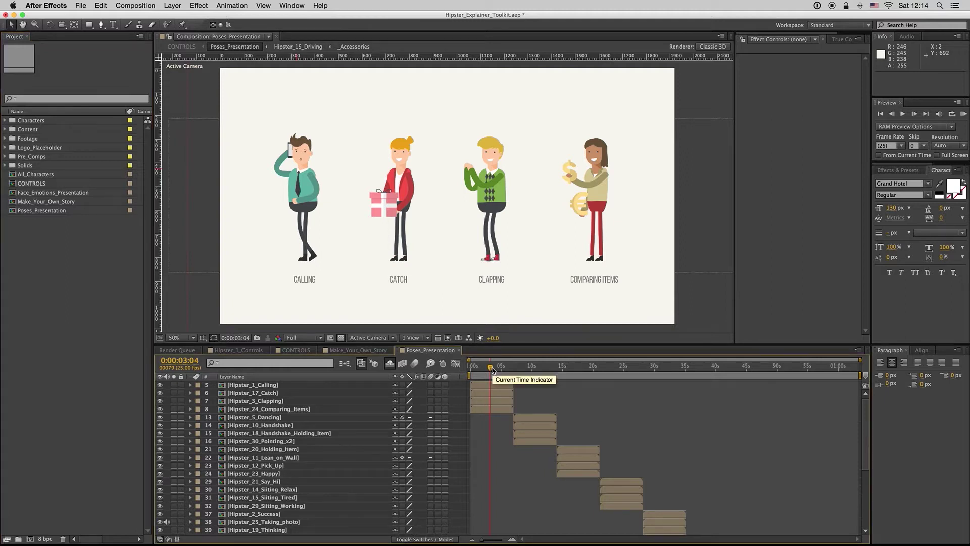
{"action": "left_click", "coordinate": [39, 212]}
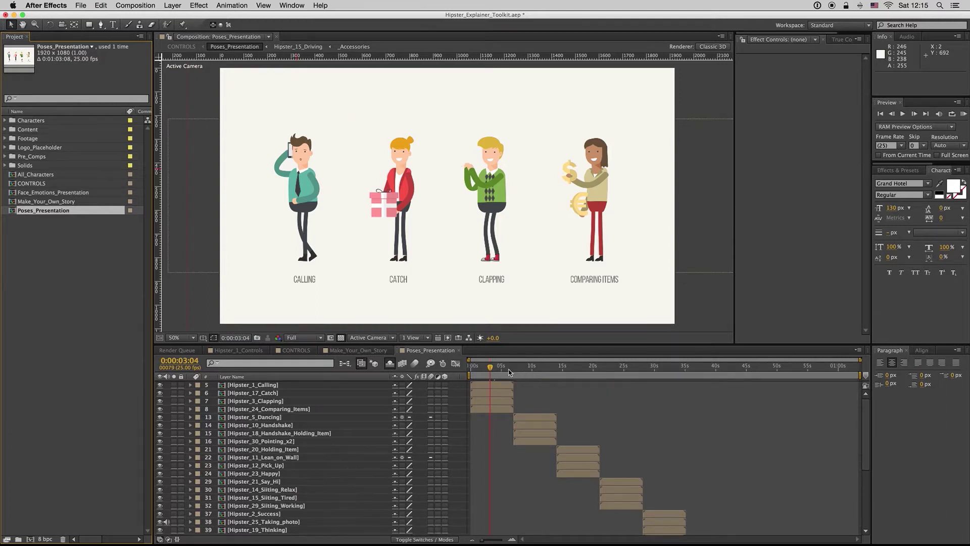
{"action": "left_click", "coordinate": [303, 393]}
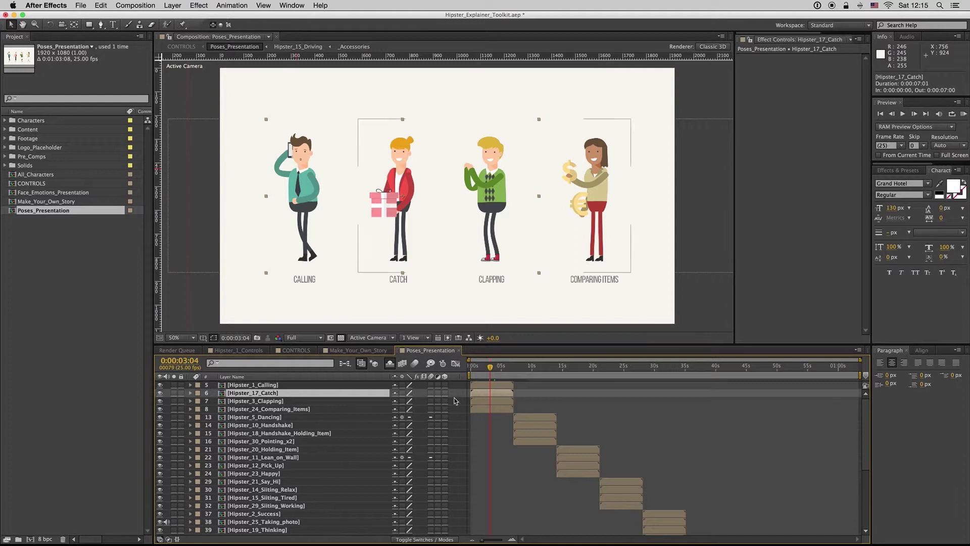
{"action": "double_click", "coordinate": [493, 393]}
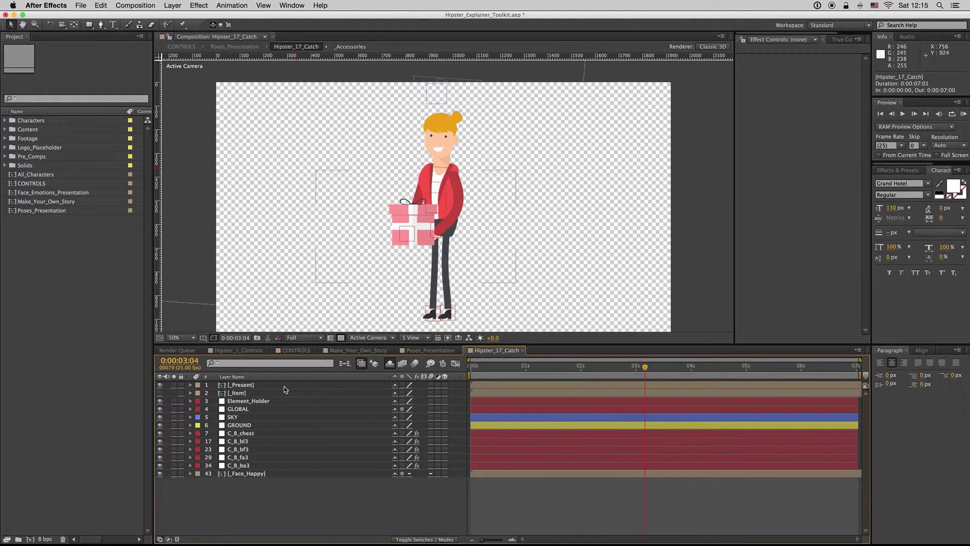
Hide the gift on _Present and show the ITEM placeholder on _Item, viewing frame 0:00:03:01.
{"action": "left_click", "coordinate": [237, 386]}
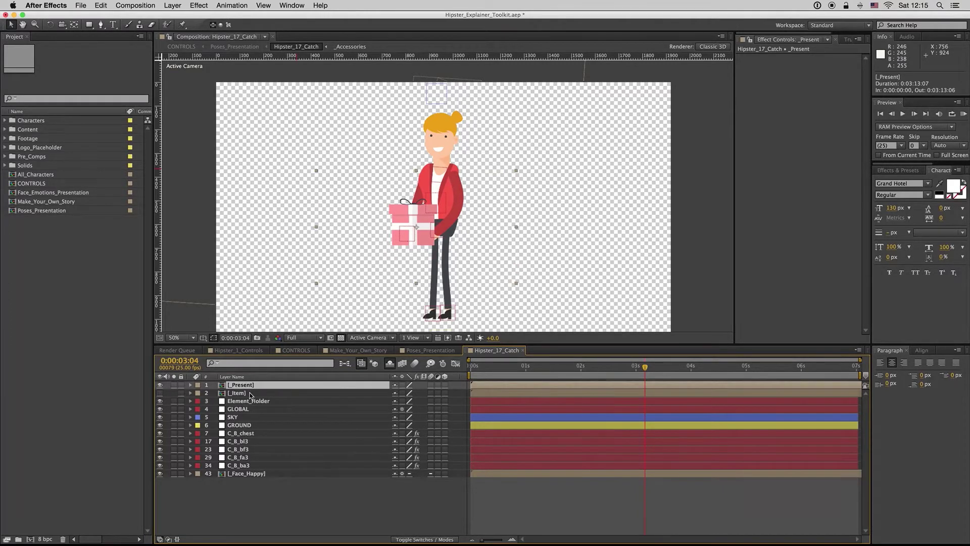
{"action": "left_click", "coordinate": [251, 393]}
{"action": "left_click", "coordinate": [159, 392]}
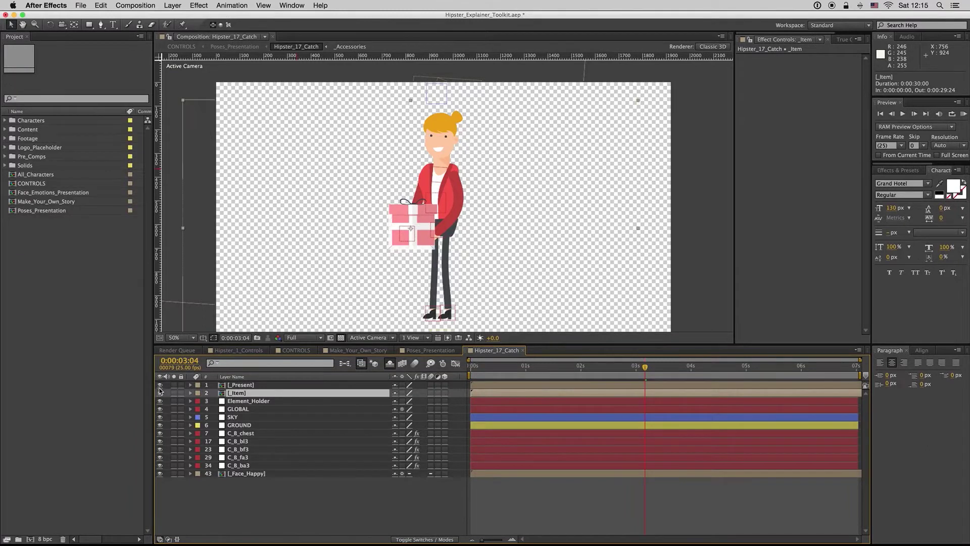
{"action": "left_click", "coordinate": [160, 386]}
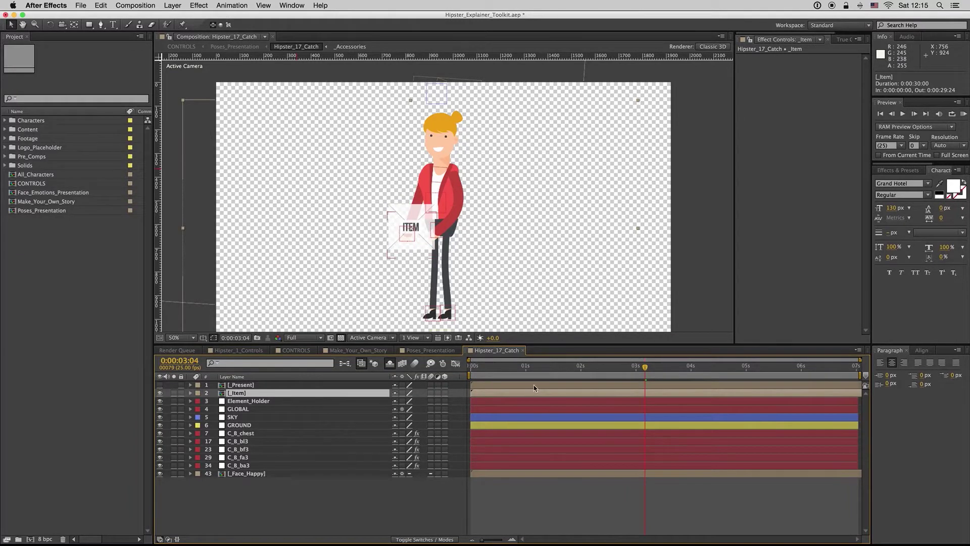
{"action": "left_click_drag", "start_coordinate": [517, 366], "coordinate": [618, 366]}
{"action": "left_click", "coordinate": [638, 375]}
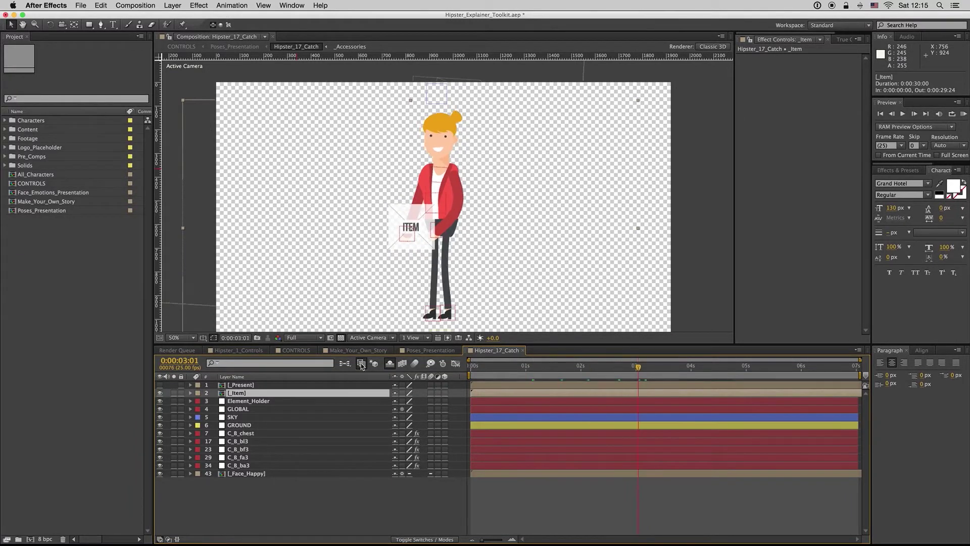
Show the Parent column, hide the ITEM placeholder, and parent _Present to _Item.
{"action": "right_click", "coordinate": [318, 380]}
{"action": "mouse_move", "coordinate": [345, 411]}
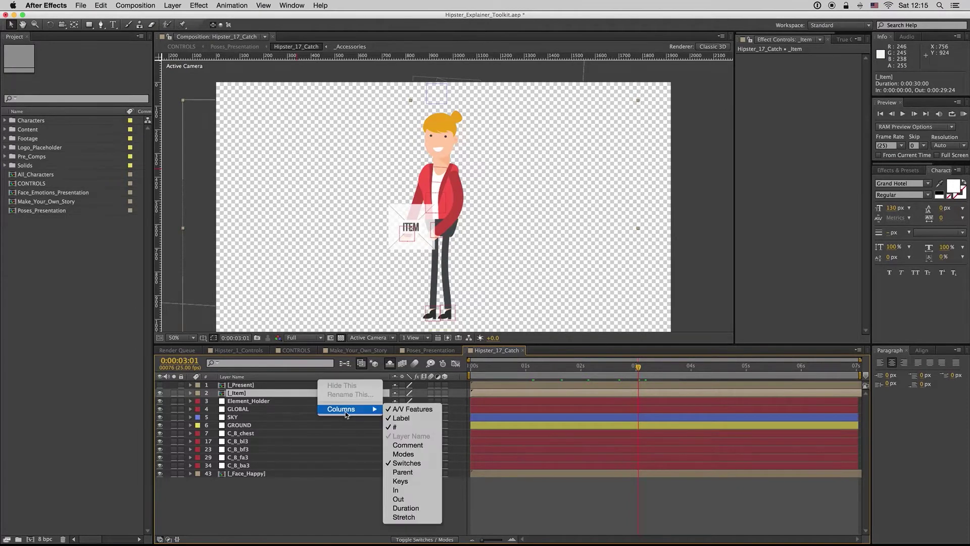
{"action": "left_click", "coordinate": [404, 471]}
{"action": "left_click", "coordinate": [376, 502]}
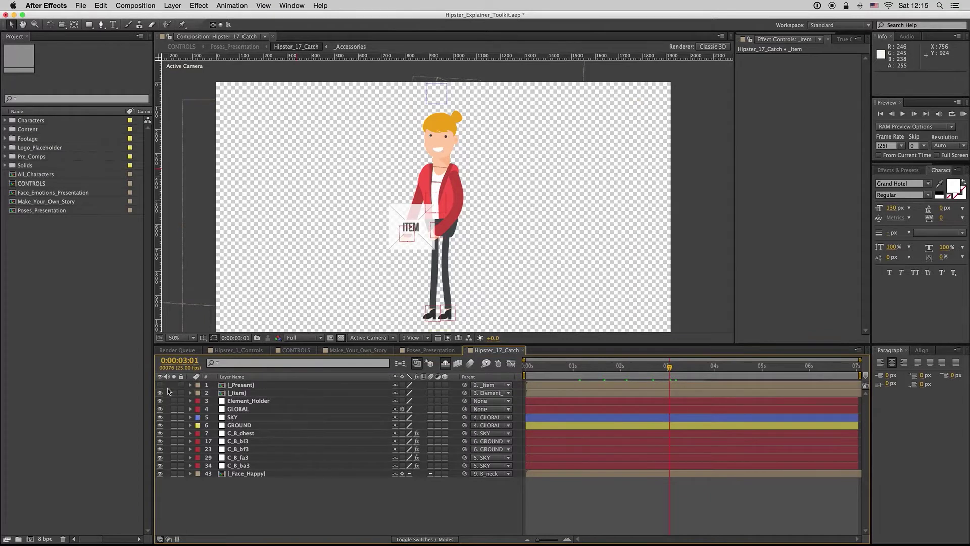
{"action": "left_click", "coordinate": [160, 392]}
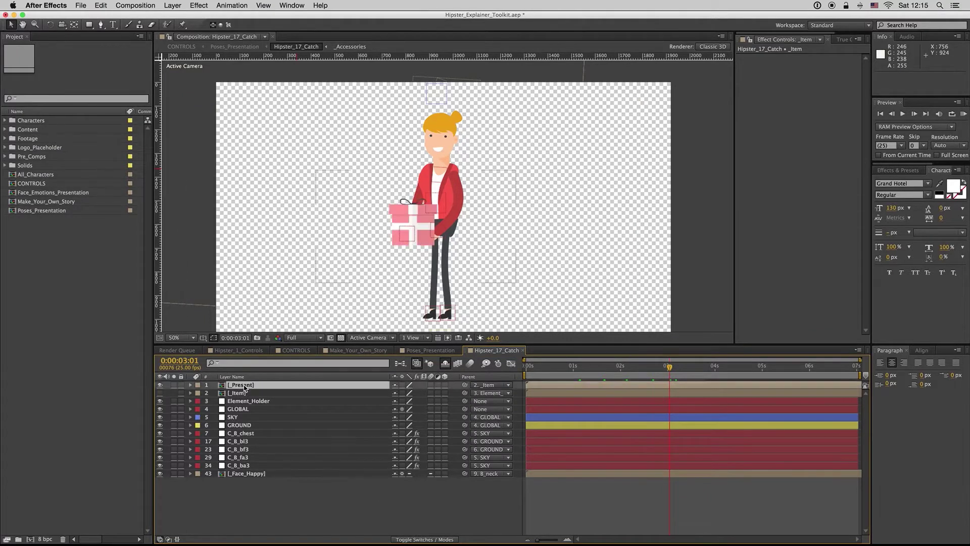
{"action": "left_click", "coordinate": [240, 385]}
{"action": "left_click_drag", "start_coordinate": [466, 384], "coordinate": [238, 393]}
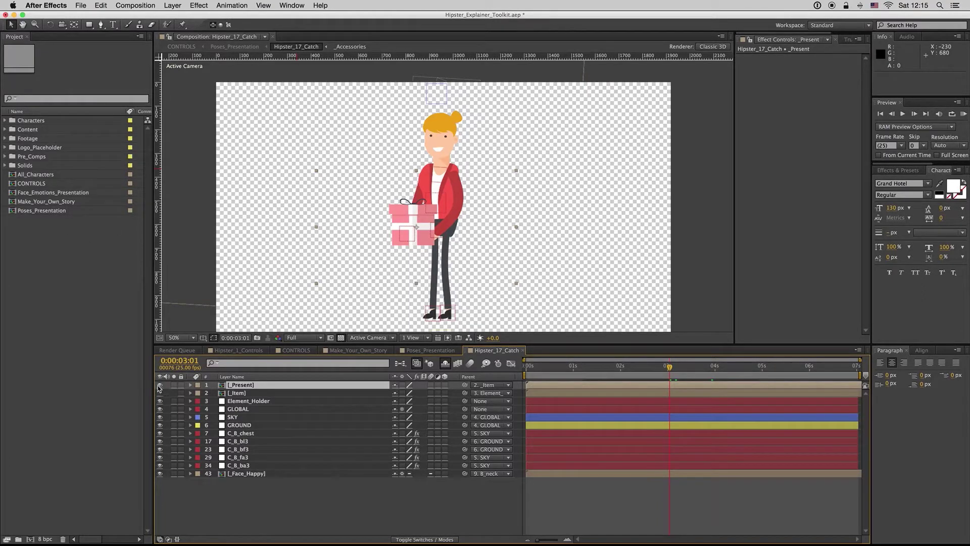
Hide the gift box and scrub the CONTROLS composition to the Education elements at 0:02:54:16.
{"action": "left_click", "coordinate": [160, 386]}
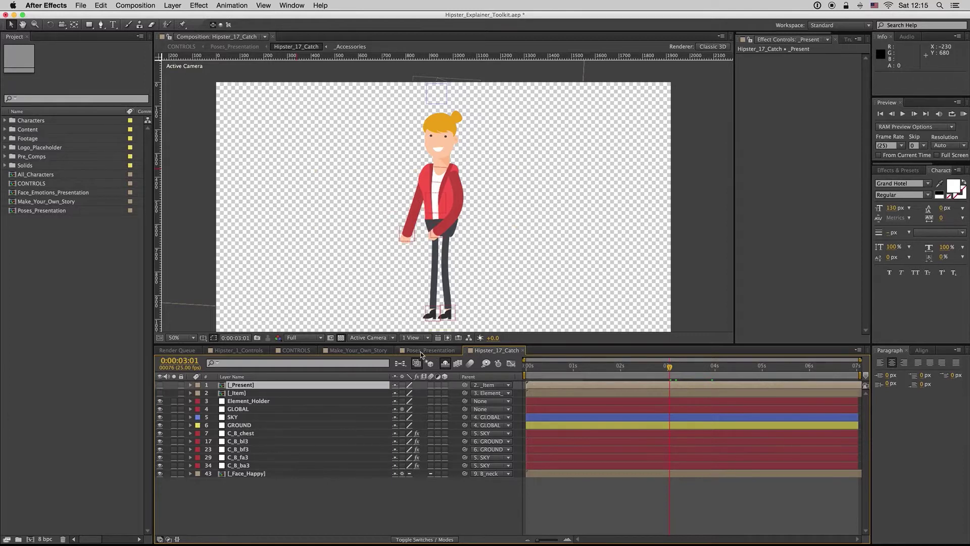
{"action": "left_click", "coordinate": [297, 350]}
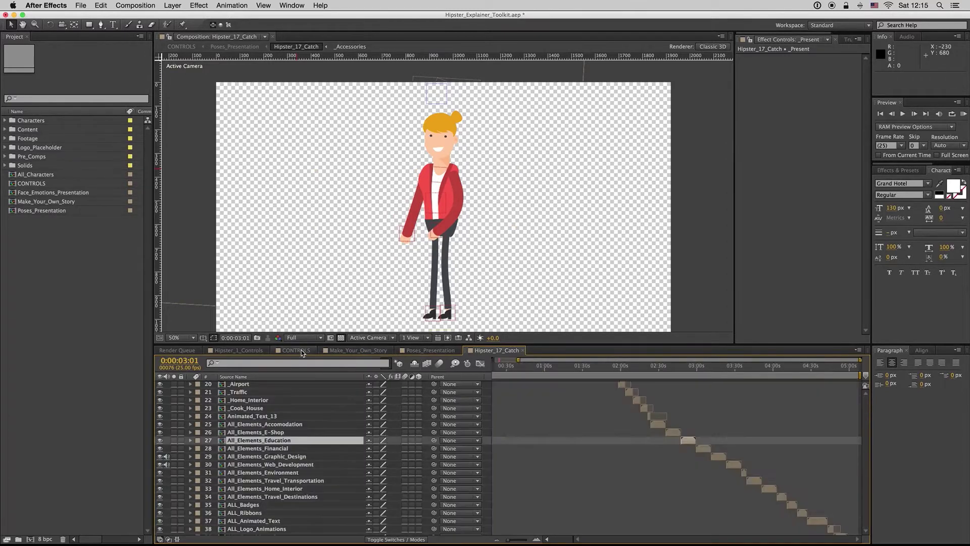
{"action": "left_click_drag", "start_coordinate": [687, 368], "coordinate": [690, 368]}
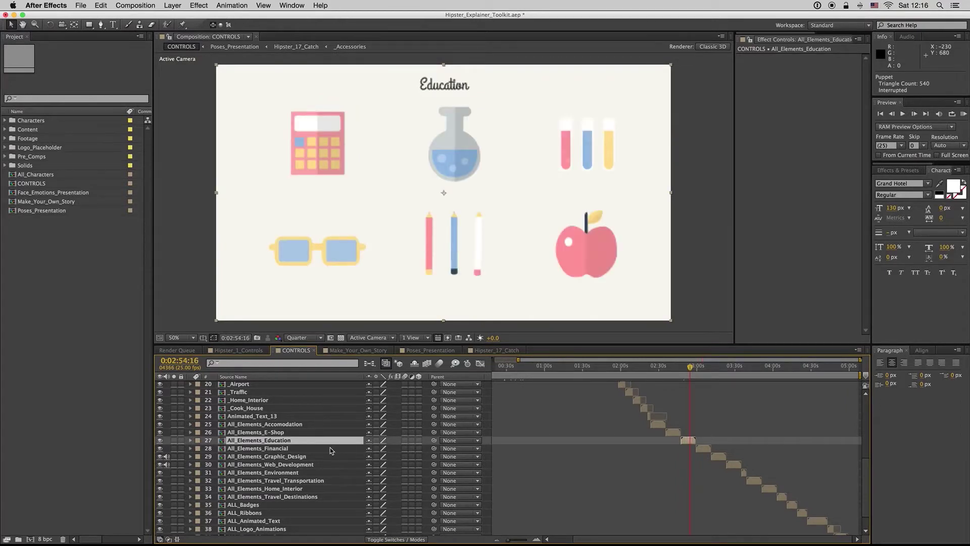
{"action": "right_click", "coordinate": [281, 440]}
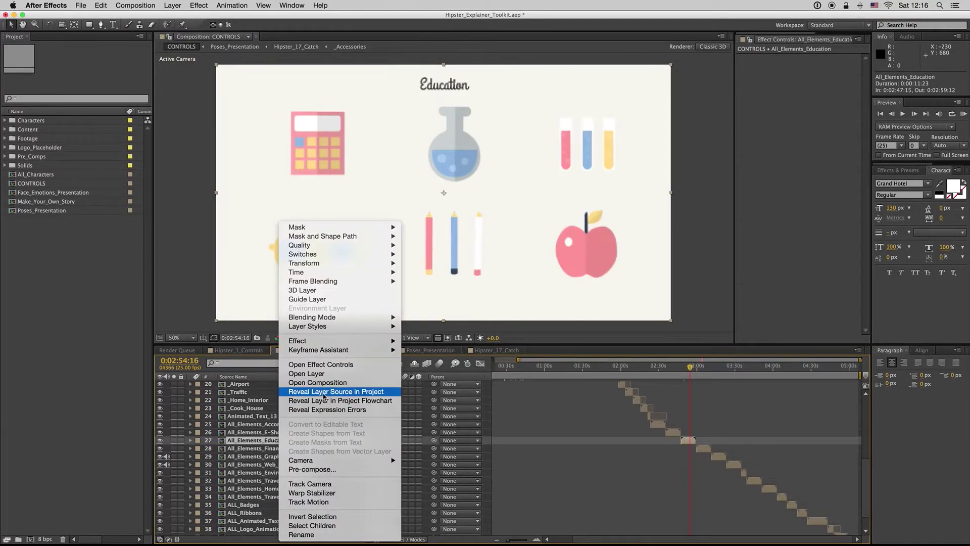
{"action": "left_click", "coordinate": [242, 434]}
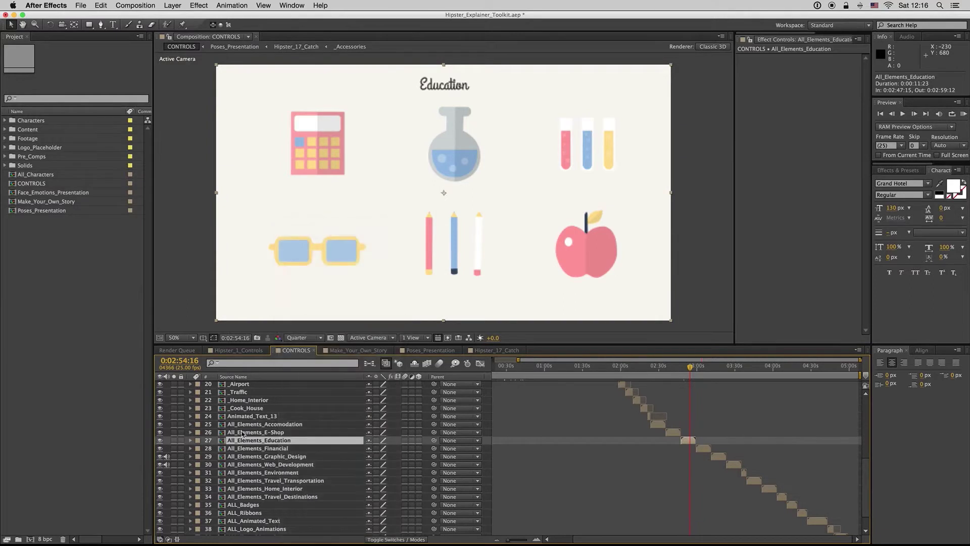
Expand Content > Elements > Education in the Project panel and select _Apple.
{"action": "left_click", "coordinate": [5, 130]}
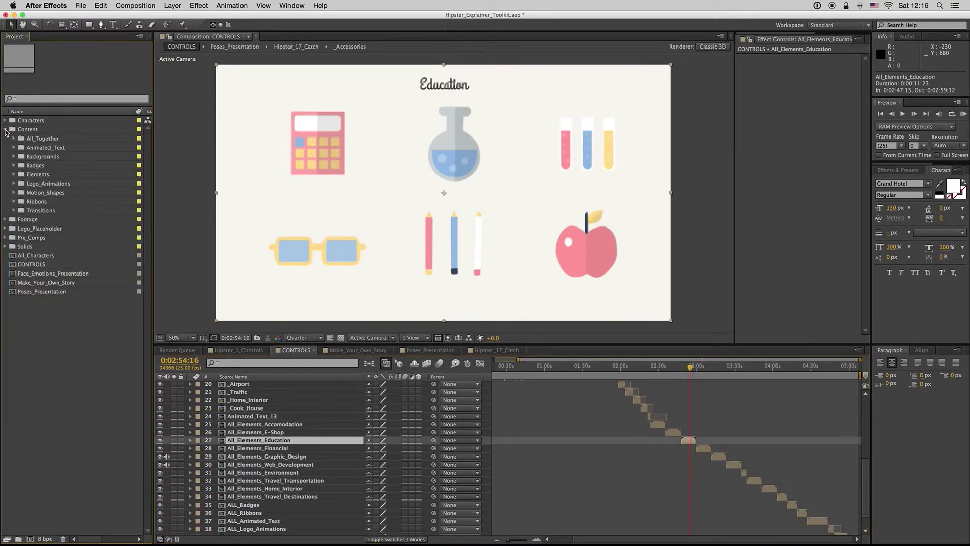
{"action": "left_click", "coordinate": [13, 175]}
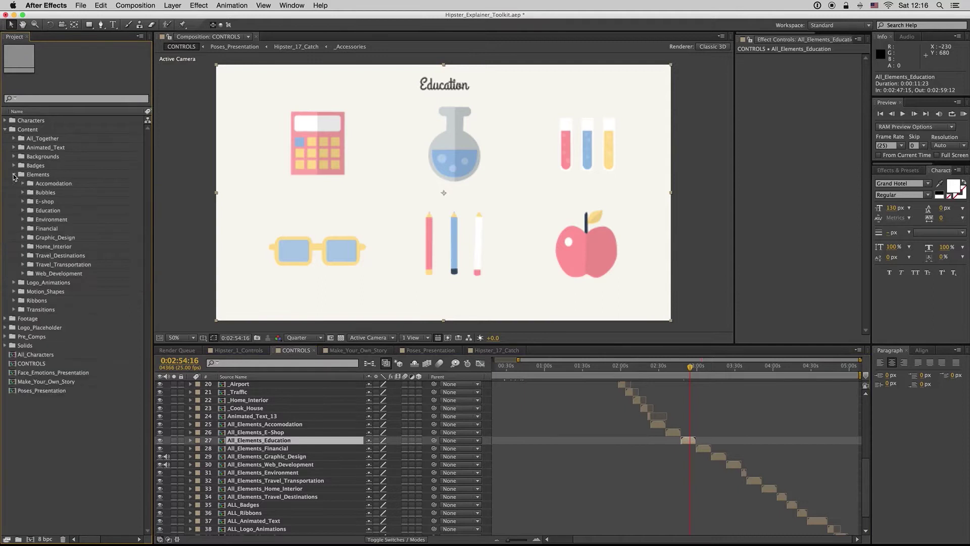
{"action": "left_click", "coordinate": [22, 211]}
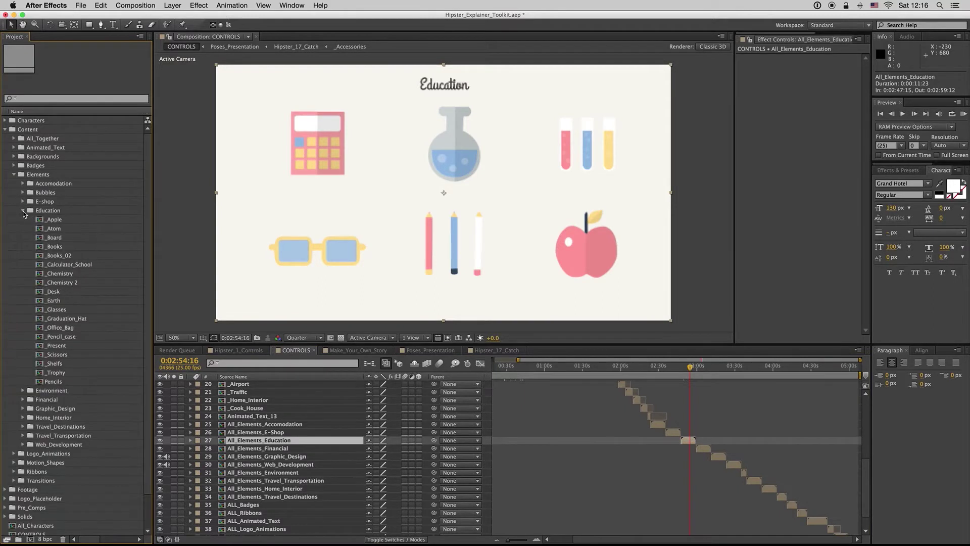
{"action": "left_click", "coordinate": [57, 221]}
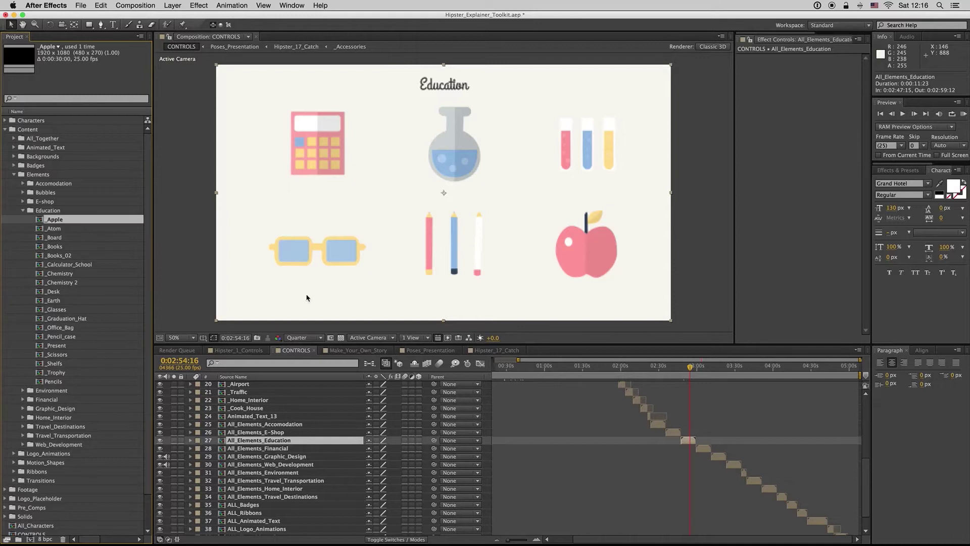
Add the _Apple element as the top layer of Hipster_17_Catch.
{"action": "left_click", "coordinate": [490, 352]}
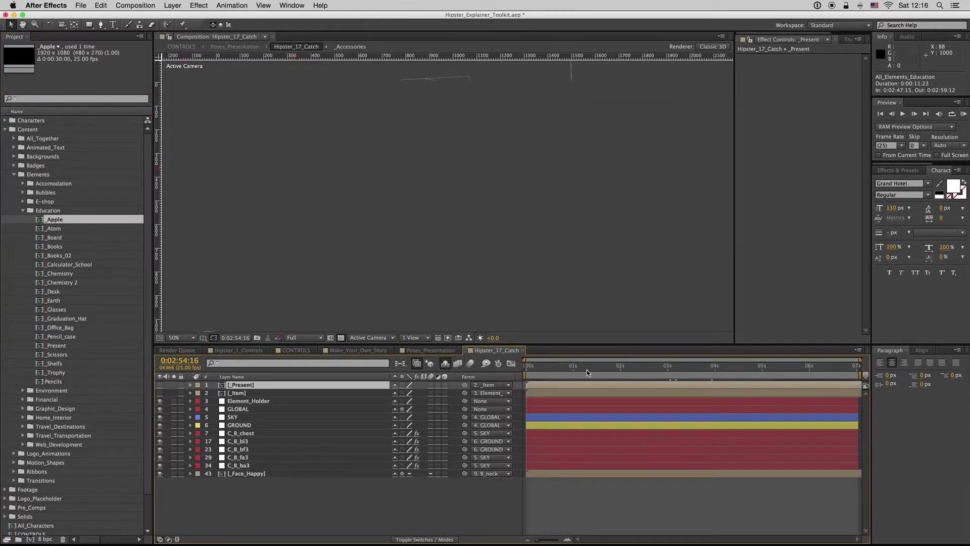
{"action": "left_click", "coordinate": [570, 373]}
{"action": "left_click_drag", "start_coordinate": [62, 220], "coordinate": [293, 384]}
{"action": "left_click_drag", "start_coordinate": [562, 373], "coordinate": [489, 368]}
Scale the apple to 55%, place it in her hands, and parent it to _Item.
{"action": "left_click_drag", "start_coordinate": [590, 374], "coordinate": [620, 375]}
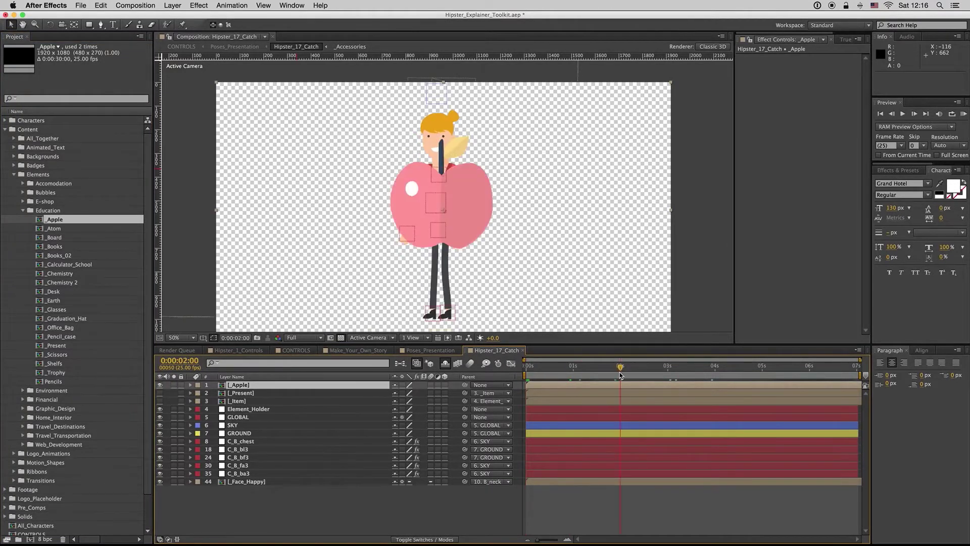
{"action": "key", "text": "s"}
{"action": "left_click_drag", "start_coordinate": [426, 394], "coordinate": [403, 393]}
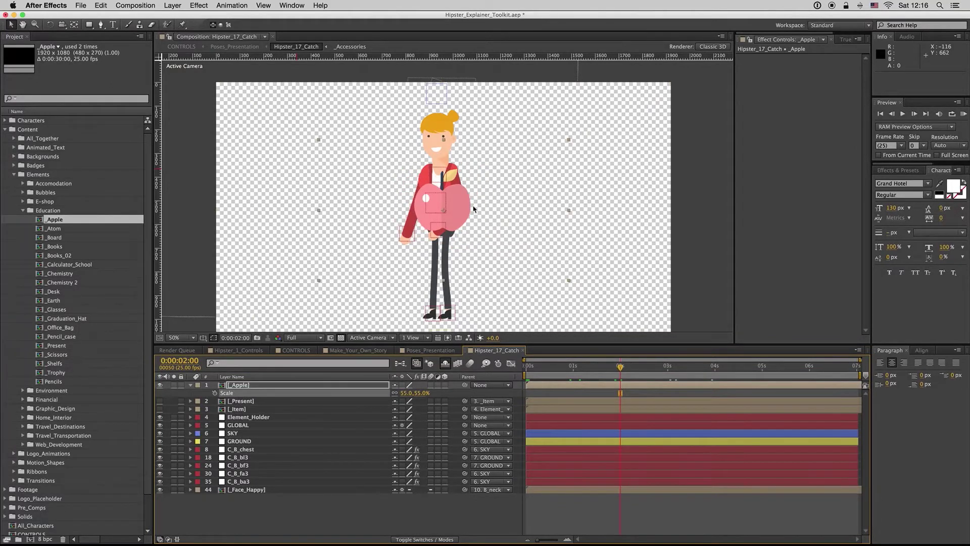
{"action": "left_click_drag", "start_coordinate": [455, 213], "coordinate": [430, 224]}
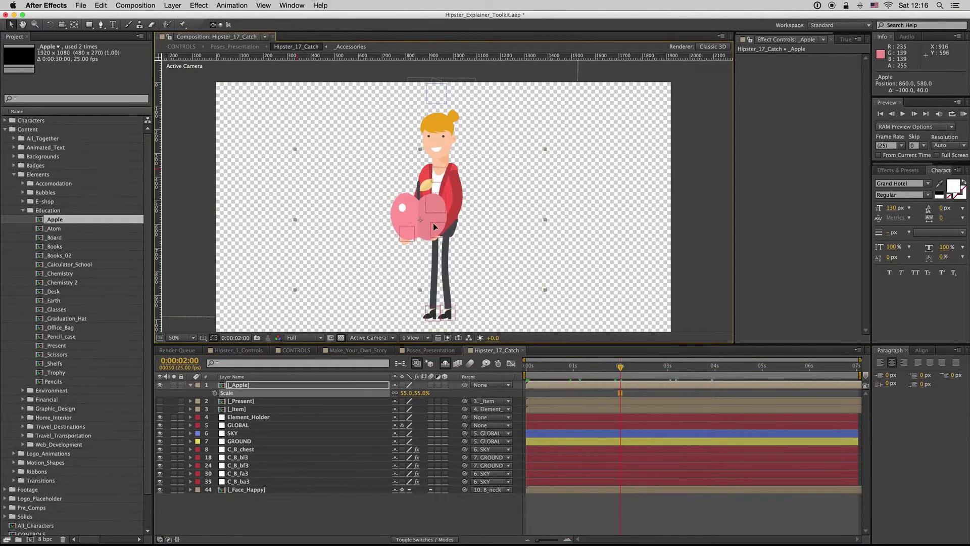
{"action": "left_click", "coordinate": [433, 223]}
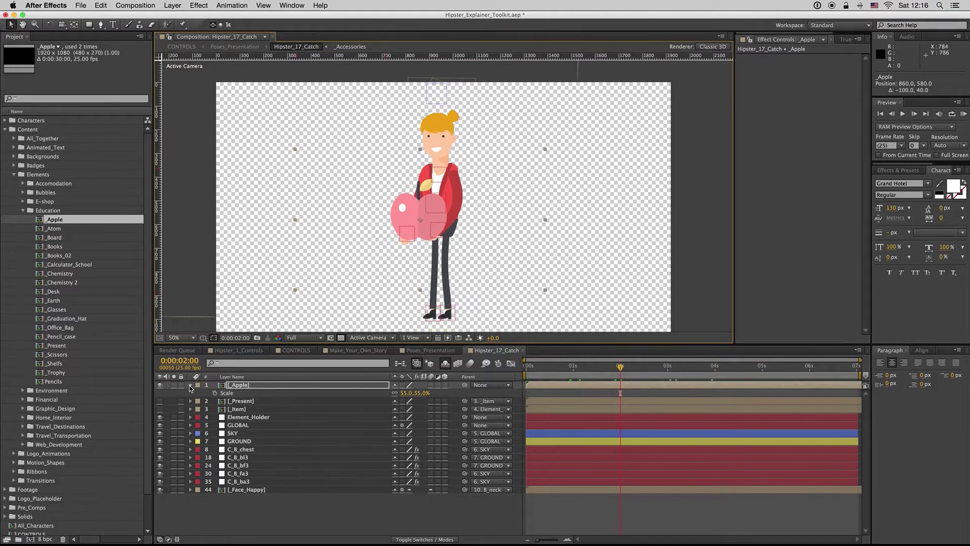
{"action": "left_click_drag", "start_coordinate": [424, 217], "coordinate": [423, 219]}
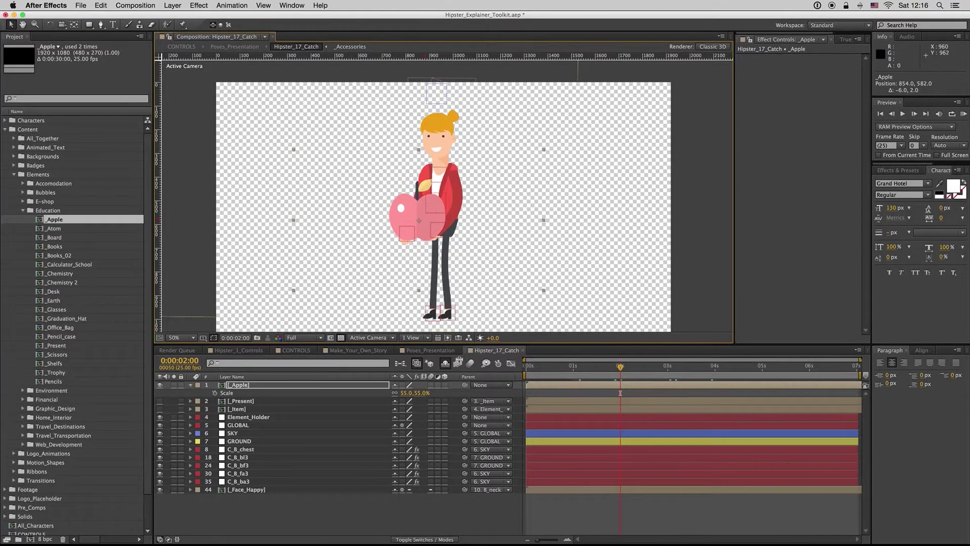
{"action": "left_click_drag", "start_coordinate": [465, 385], "coordinate": [235, 412]}
{"action": "left_click", "coordinate": [190, 385]}
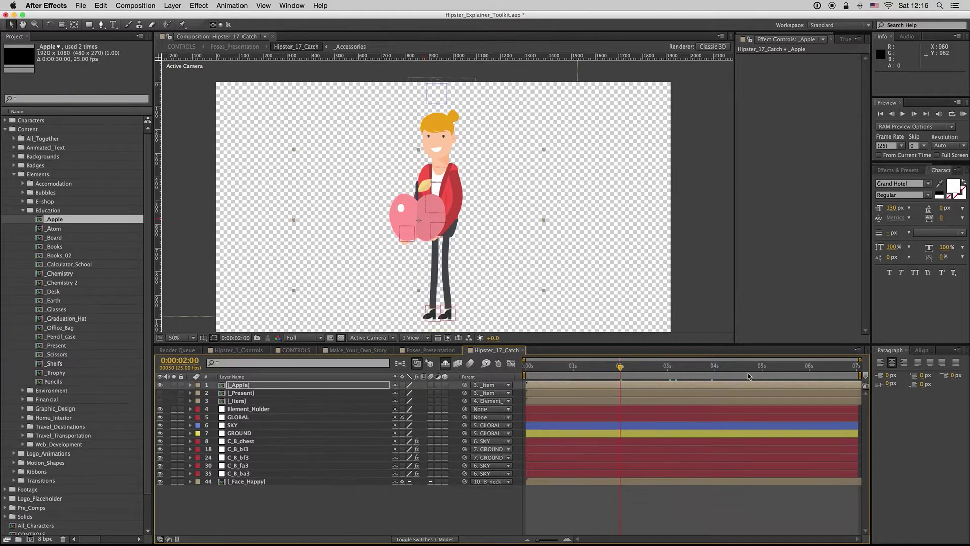
Preview the Catch animation with the apple, stopping at 0:00:01:01.
{"action": "left_click_drag", "start_coordinate": [623, 368], "coordinate": [528, 380]}
{"action": "key", "text": "space"}
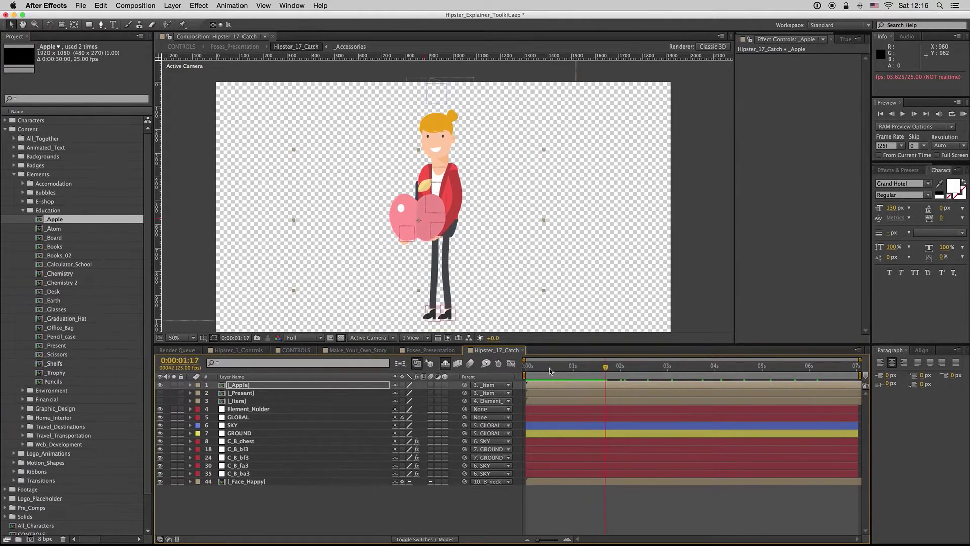
{"action": "key", "text": "space"}
{"action": "key", "text": "space"}
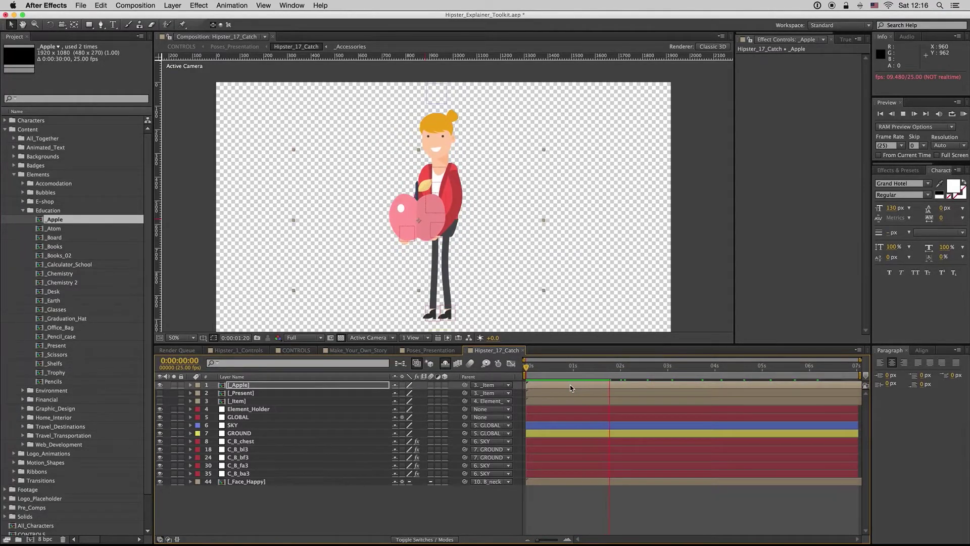
{"action": "left_click", "coordinate": [575, 369]}
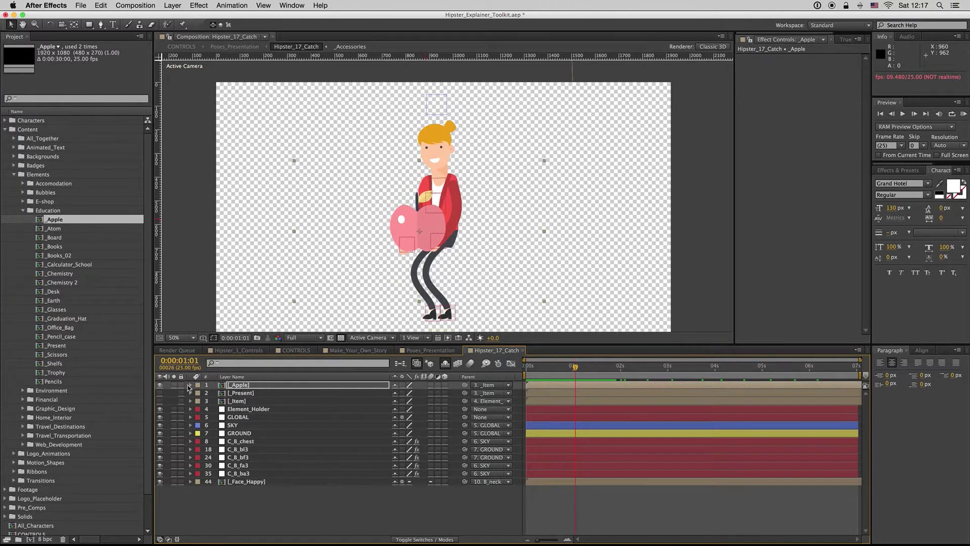
Open the Hipster_24_Comparing_Items pose composition from the poses overview.
{"action": "left_click", "coordinate": [523, 351]}
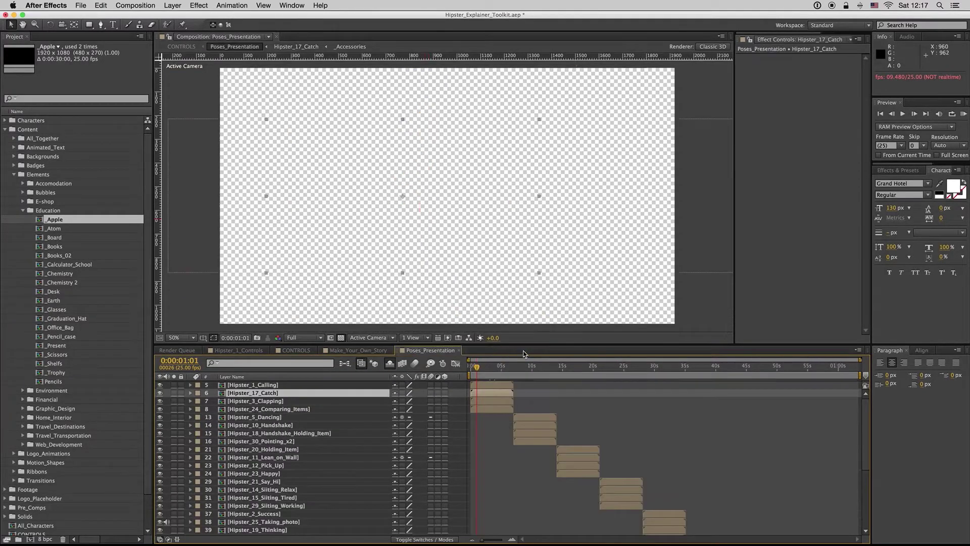
{"action": "left_click", "coordinate": [486, 368]}
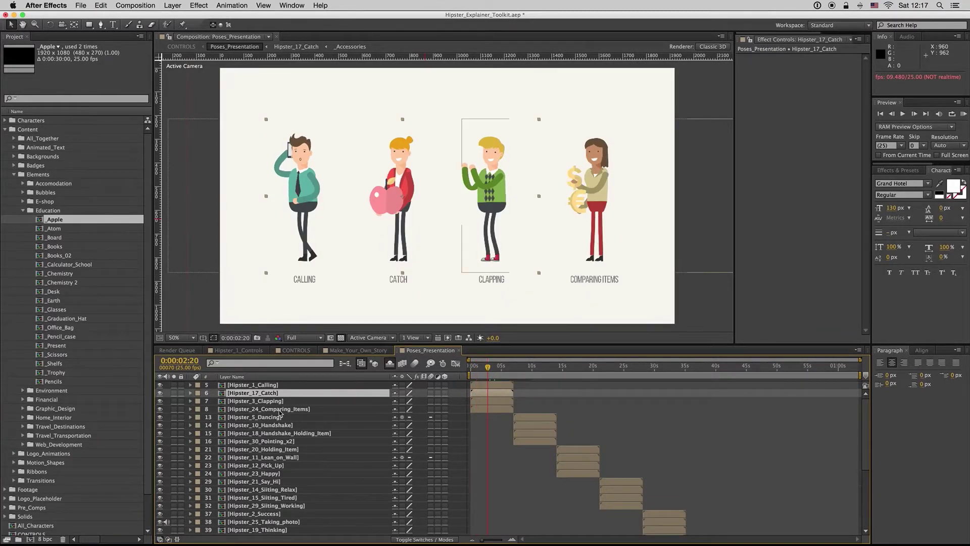
{"action": "left_click", "coordinate": [288, 410]}
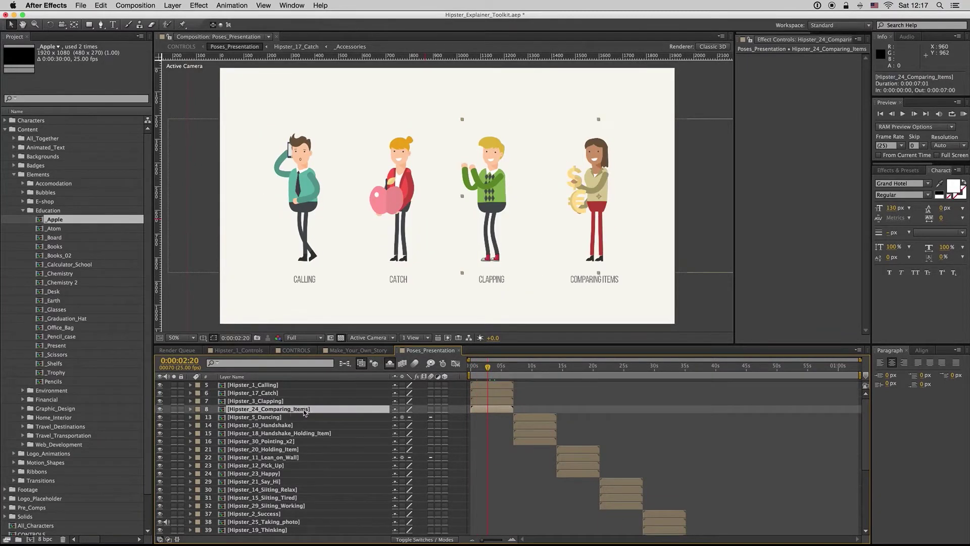
{"action": "double_click", "coordinate": [288, 410]}
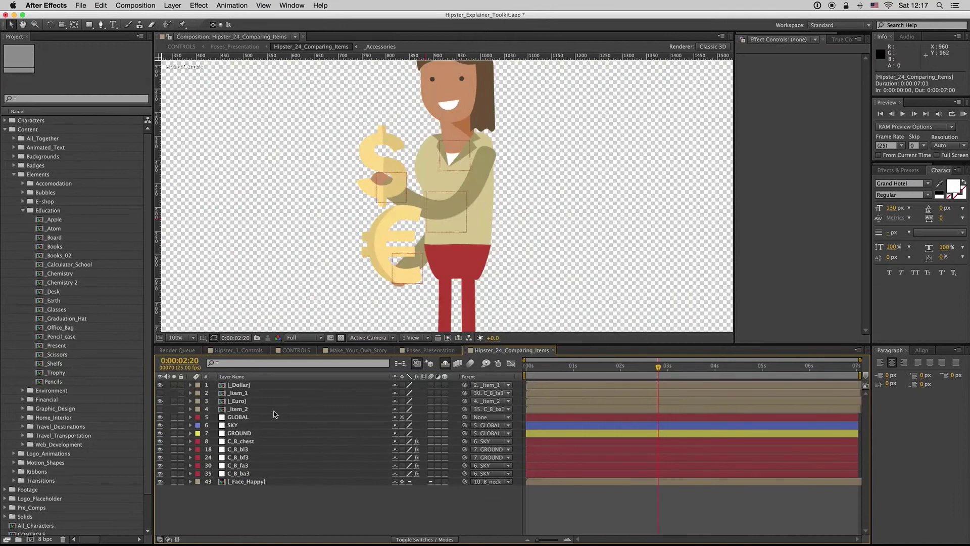
Reveal the _Dollar layer's source in the project to browse props like Earth and Euro.
{"action": "left_click", "coordinate": [241, 393]}
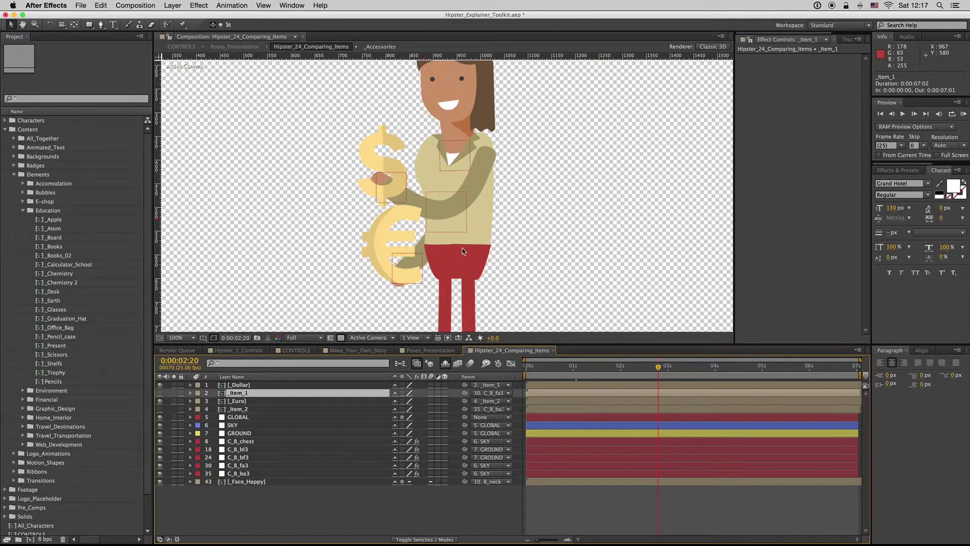
{"action": "scroll", "coordinate": [463, 251], "scroll_direction": "down", "scroll_amount": 2}
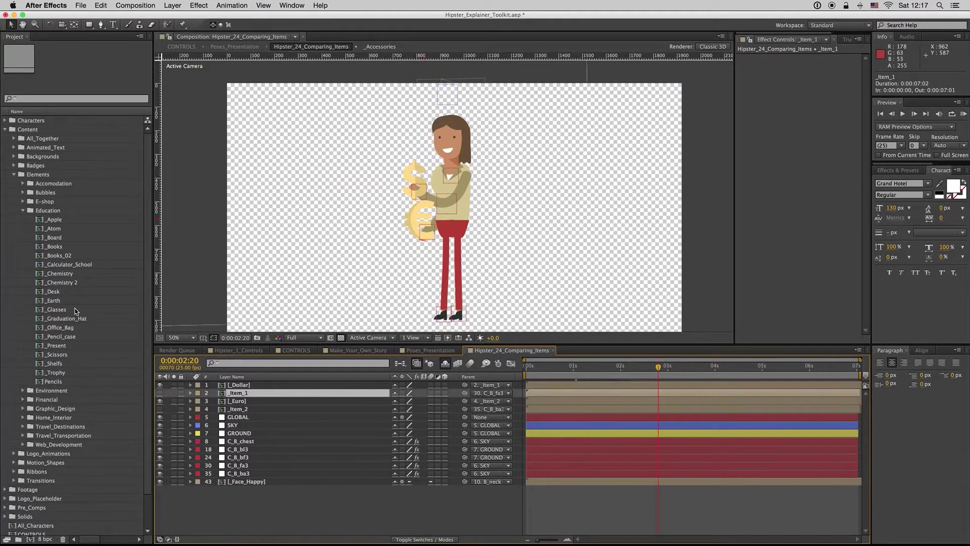
{"action": "left_click", "coordinate": [55, 301]}
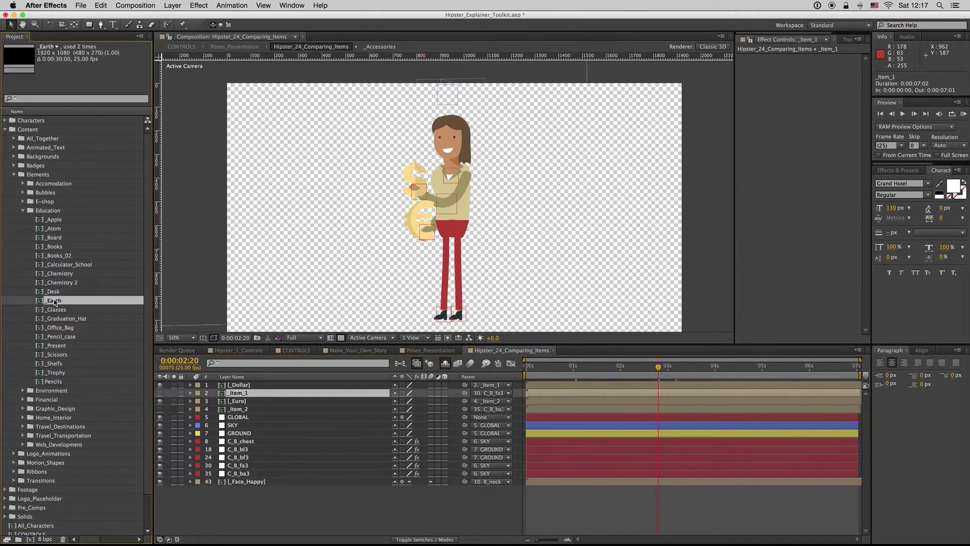
{"action": "left_click", "coordinate": [240, 386]}
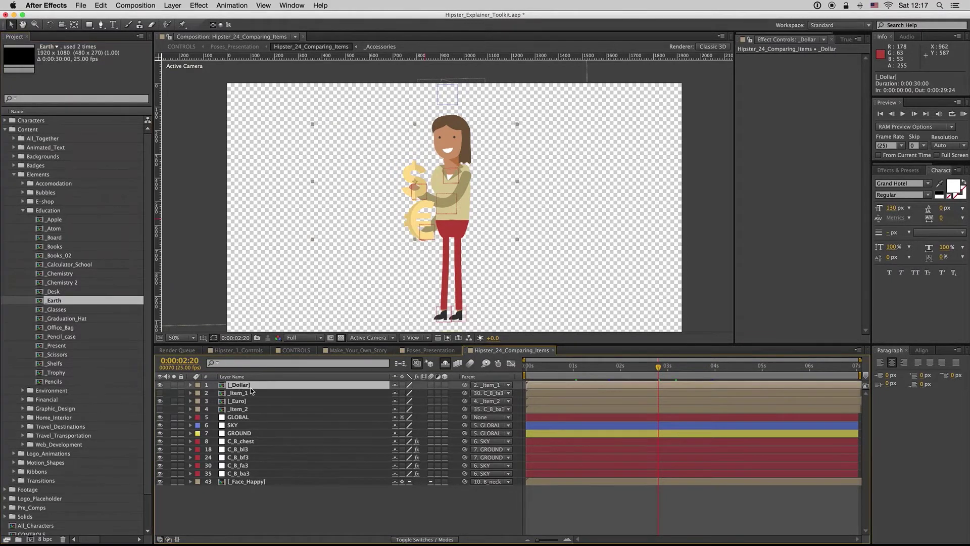
{"action": "right_click", "coordinate": [250, 388]}
{"action": "left_click", "coordinate": [278, 390]}
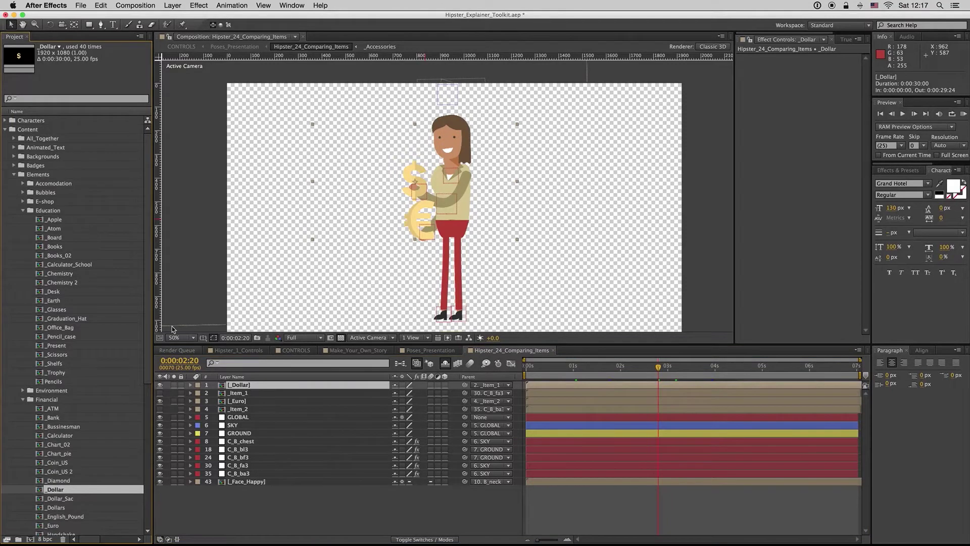
{"action": "scroll", "coordinate": [73, 346], "scroll_direction": "down", "scroll_amount": 5}
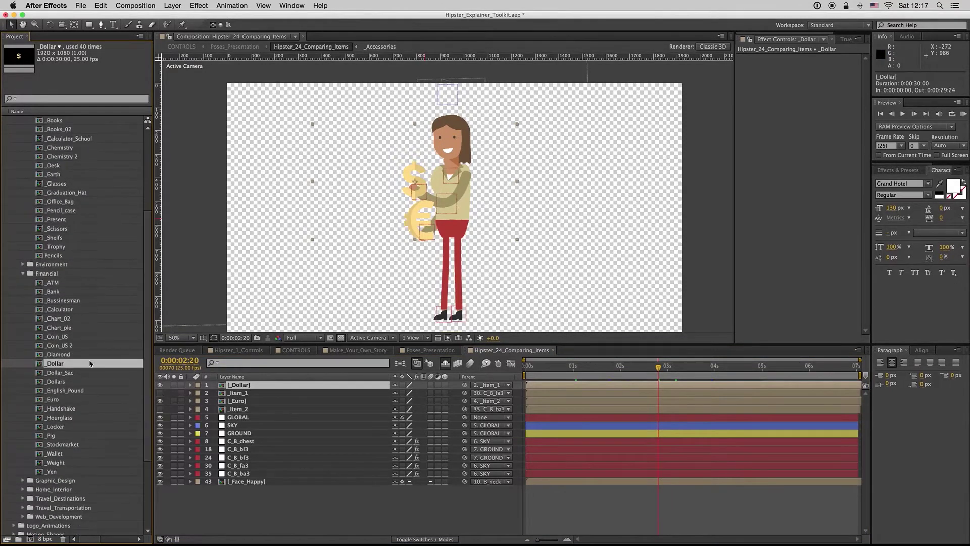
{"action": "left_click", "coordinate": [53, 401]}
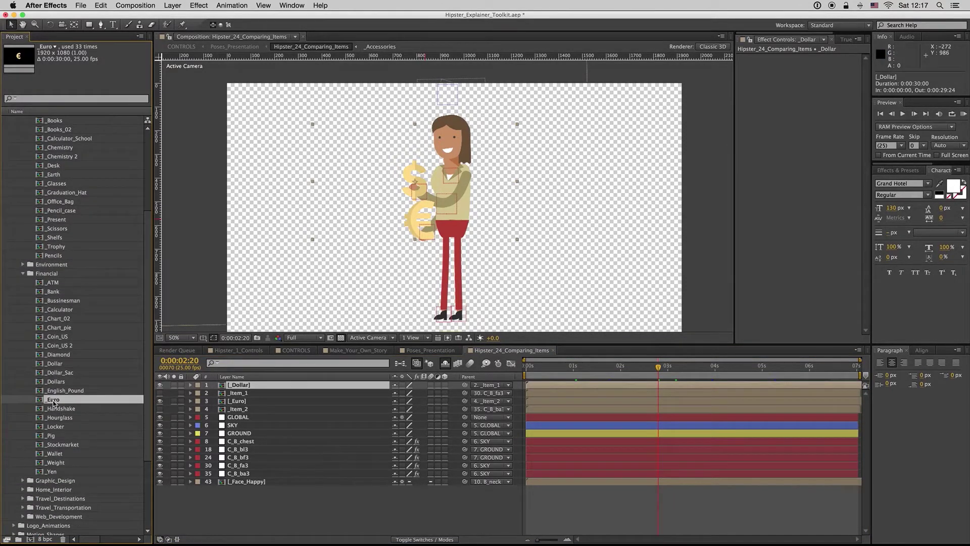
Add the _Pig prop above the _Dollar layer and set its scale to 55%.
{"action": "left_click", "coordinate": [54, 436]}
{"action": "left_click_drag", "start_coordinate": [54, 439], "coordinate": [273, 388]}
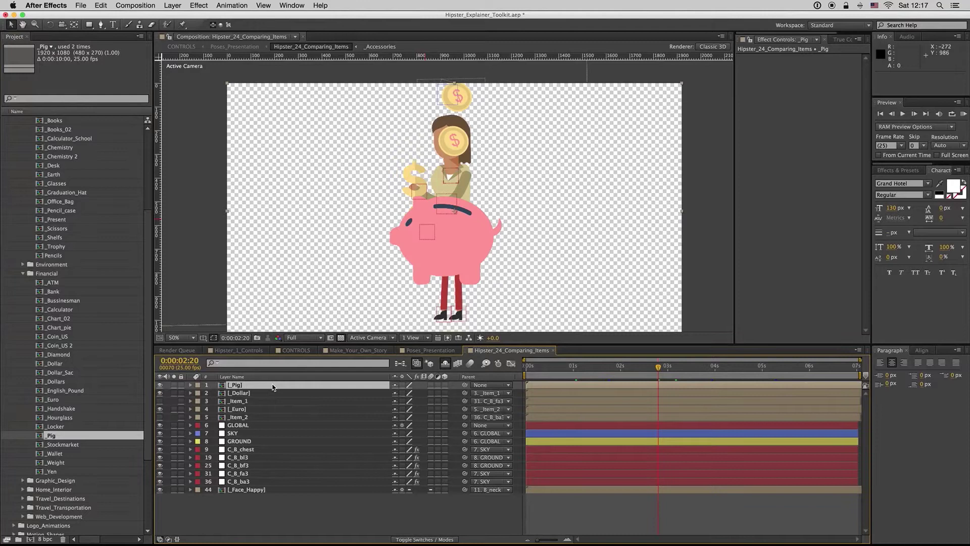
{"action": "key", "text": "alt+shift+s"}
{"action": "left_click", "coordinate": [424, 393]}
{"action": "type", "text": "55"}
{"action": "key", "text": "Return"}
Shrink the pig to 35%, move it into her hand, and parent it to _Item_1.
{"action": "left_click_drag", "start_coordinate": [402, 393], "coordinate": [391, 392]}
{"action": "left_click_drag", "start_coordinate": [454, 227], "coordinate": [411, 183]}
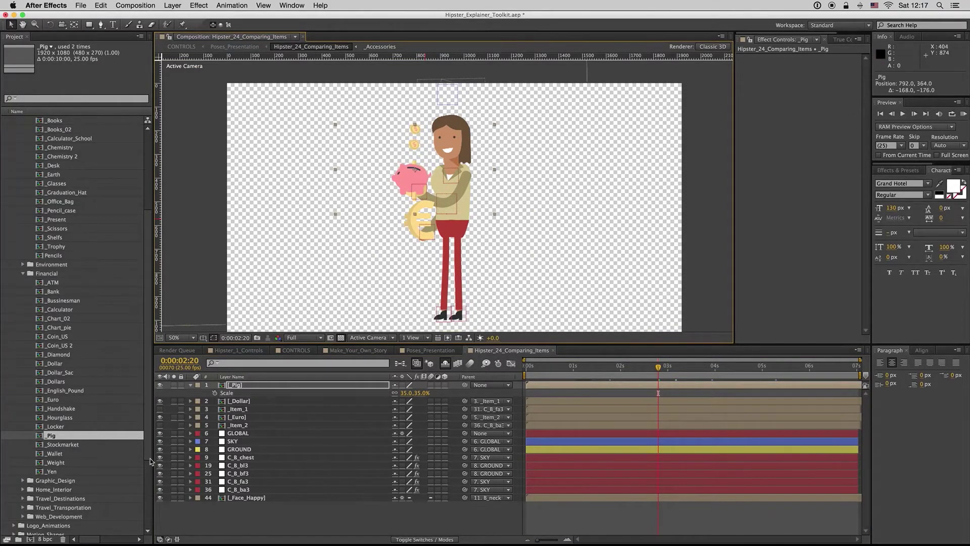
{"action": "left_click", "coordinate": [159, 401]}
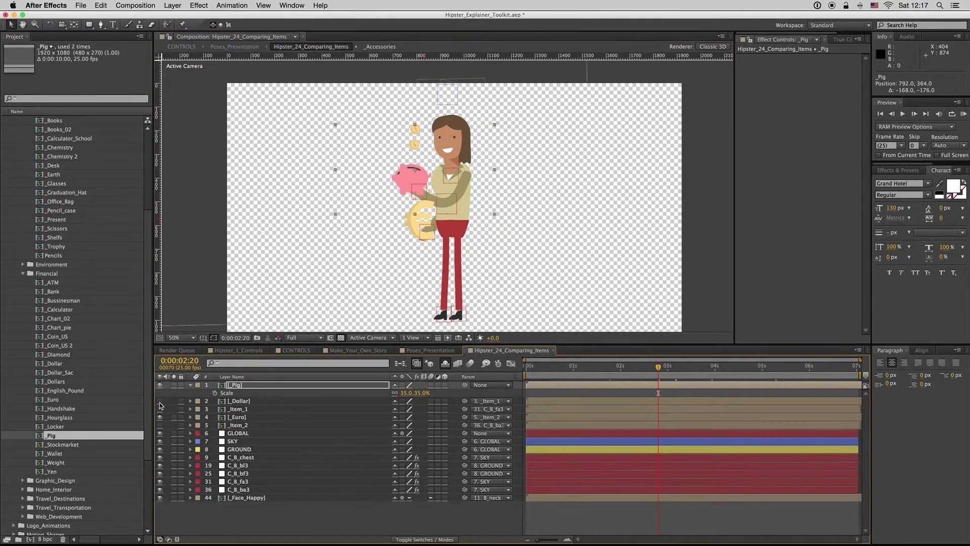
{"action": "left_click", "coordinate": [191, 385]}
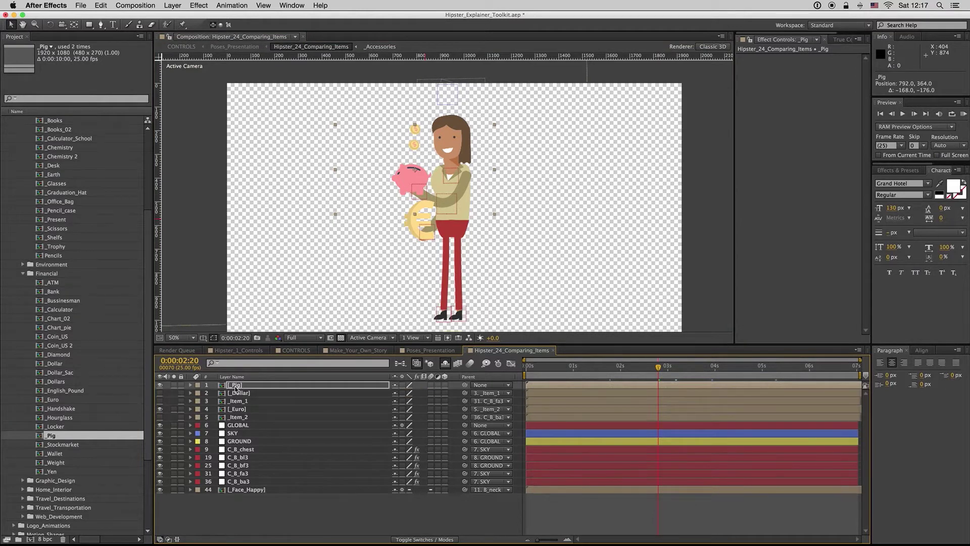
{"action": "left_click_drag", "start_coordinate": [465, 386], "coordinate": [237, 401]}
{"action": "left_click", "coordinate": [238, 401]}
{"action": "left_click_drag", "start_coordinate": [657, 367], "coordinate": [600, 377]}
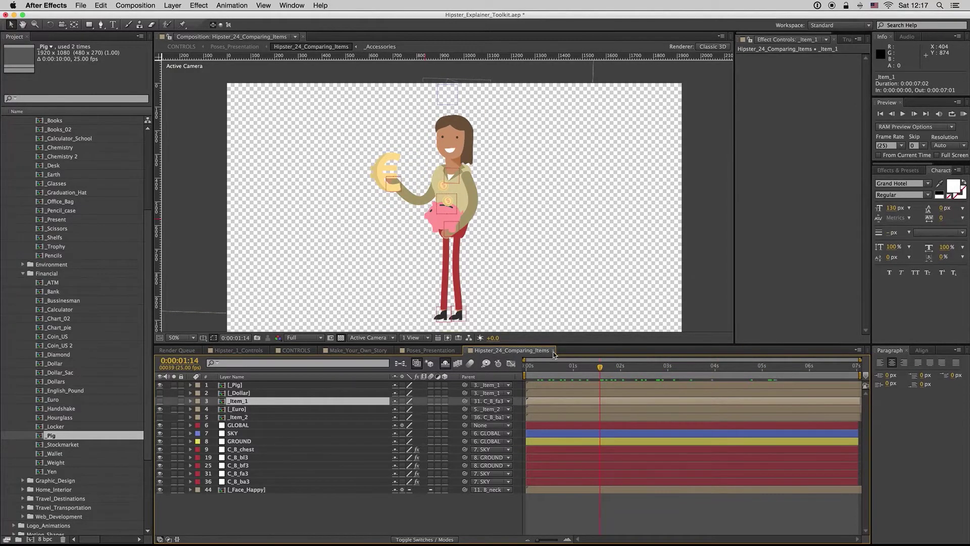
Back in Poses_Presentation, scrub to about 0:00:17:18 and select the Hipster_20_Holding_Item layer.
{"action": "left_click", "coordinate": [556, 350]}
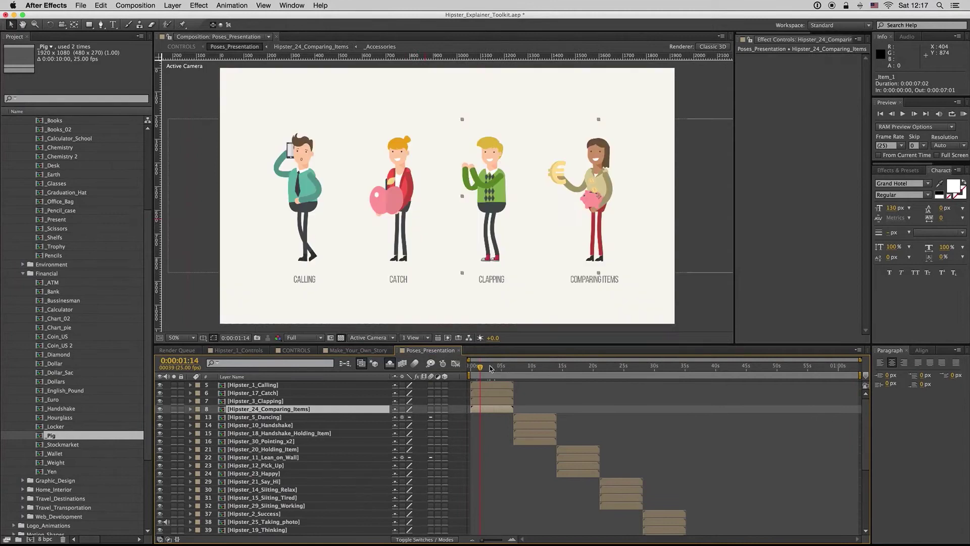
{"action": "left_click_drag", "start_coordinate": [489, 367], "coordinate": [534, 368]}
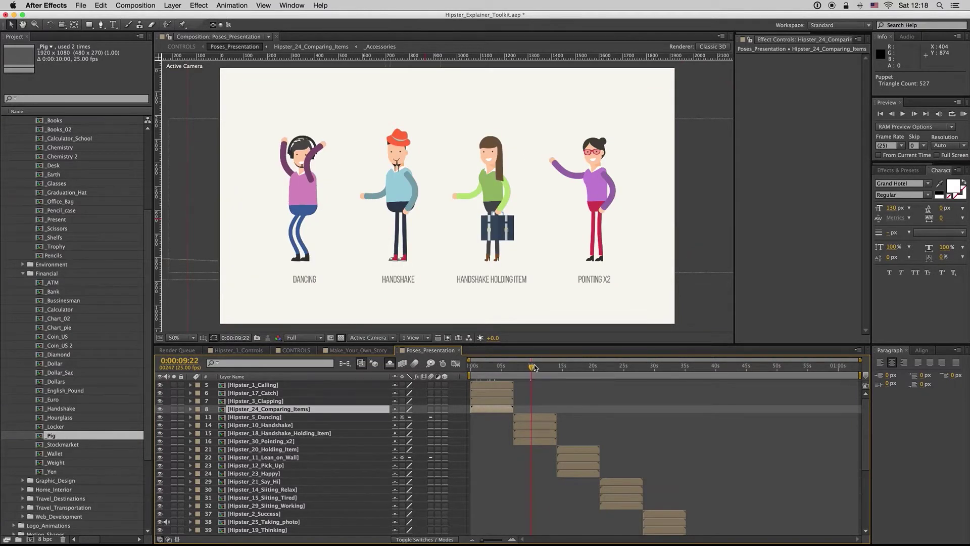
{"action": "left_click", "coordinate": [531, 419]}
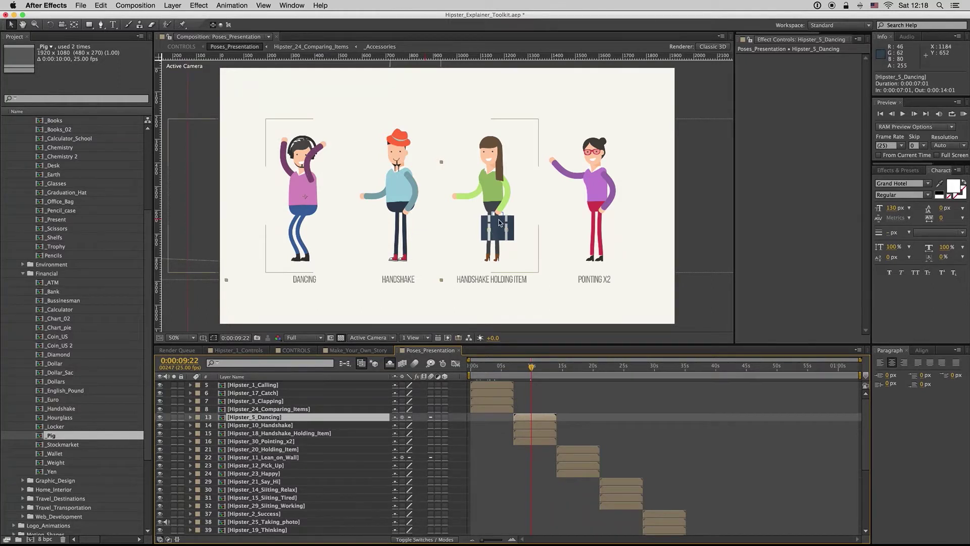
{"action": "left_click", "coordinate": [527, 425]}
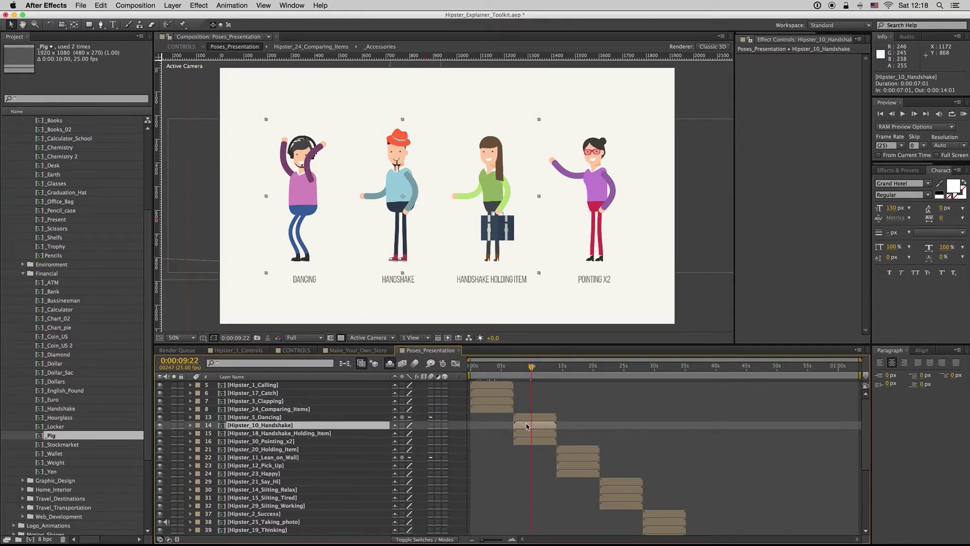
{"action": "left_click", "coordinate": [572, 373]}
{"action": "left_click_drag", "start_coordinate": [573, 371], "coordinate": [580, 370]}
{"action": "left_click", "coordinate": [578, 449]}
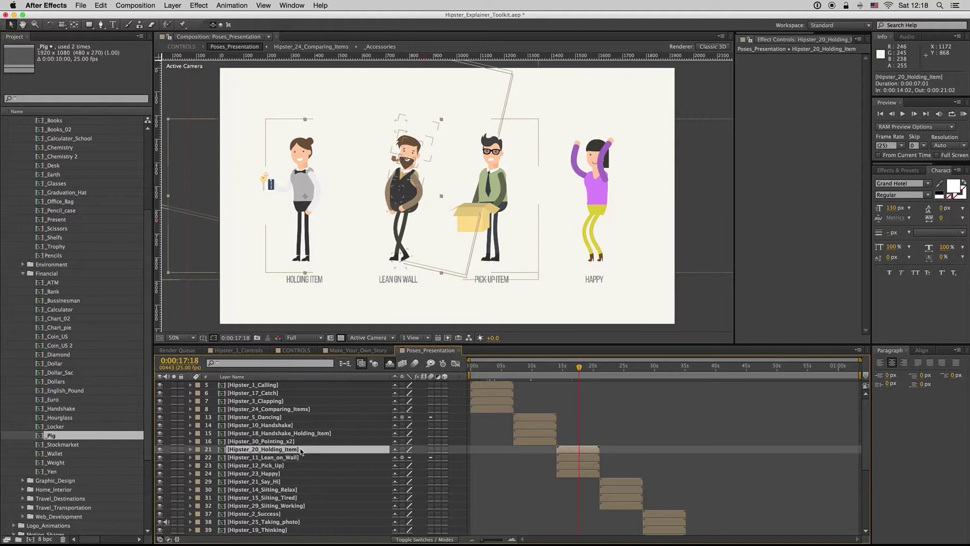
Open Hipster_20_Holding_Item and hide the _Keys_Label layer.
{"action": "double_click", "coordinate": [575, 453]}
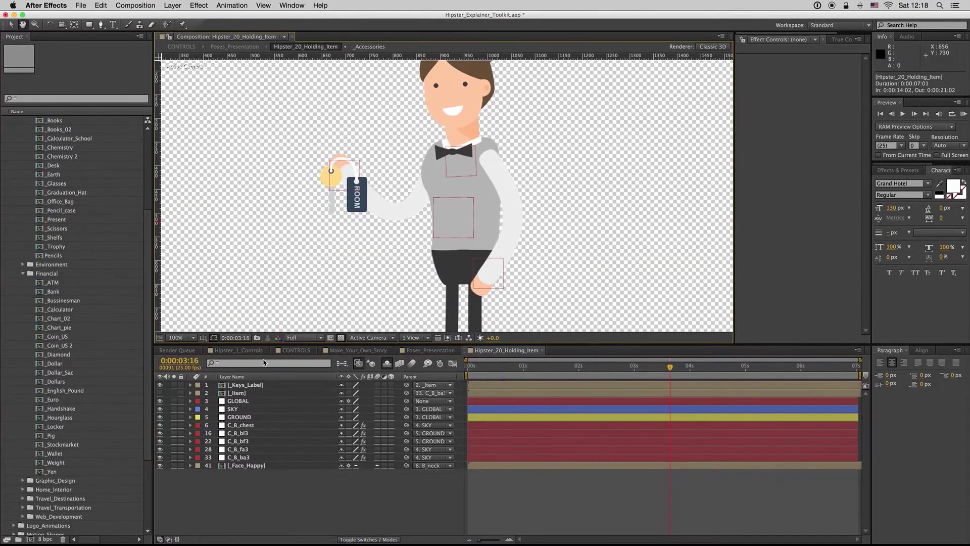
{"action": "left_click", "coordinate": [246, 384]}
{"action": "left_click", "coordinate": [160, 386]}
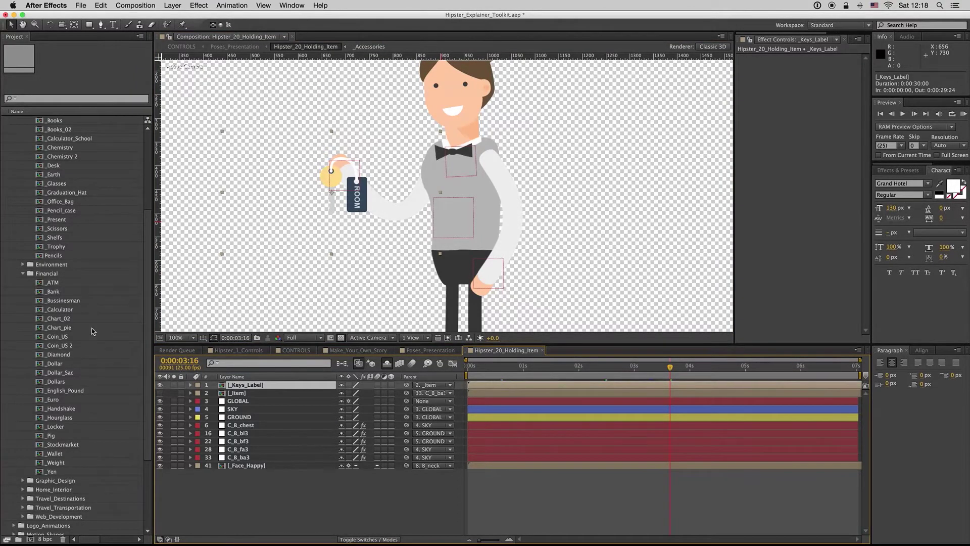
Add the _Wallet prop instead of the Calculator, scale it to 19%, and place it in her hand.
{"action": "left_click_drag", "start_coordinate": [60, 311], "coordinate": [222, 387]}
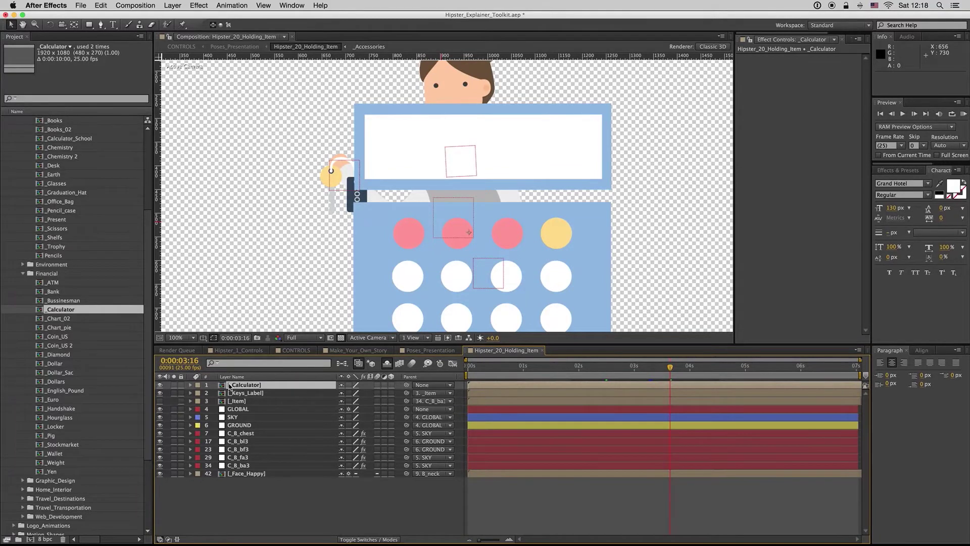
{"action": "key", "text": "super+z"}
{"action": "left_click_drag", "start_coordinate": [56, 453], "coordinate": [247, 389]}
{"action": "key", "text": "s"}
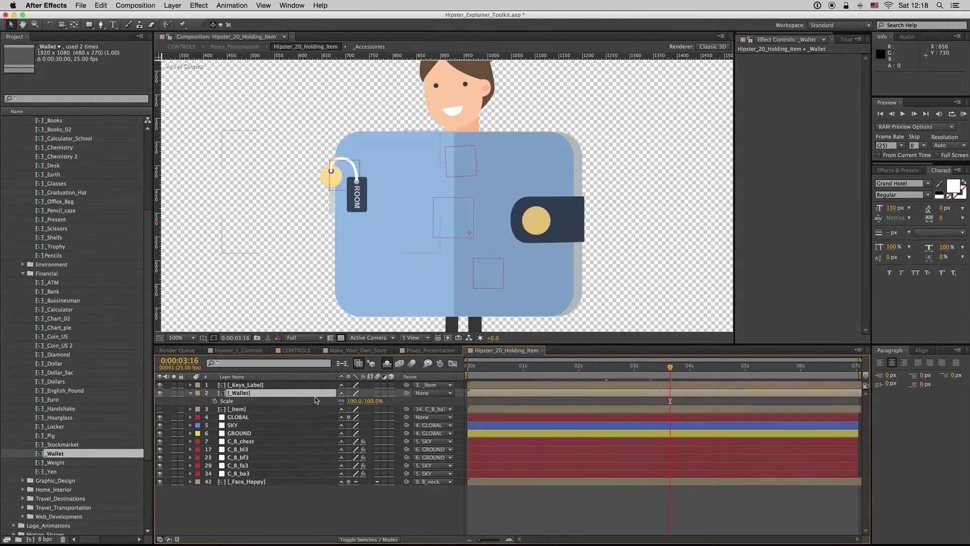
{"action": "left_click_drag", "start_coordinate": [367, 401], "coordinate": [324, 397]}
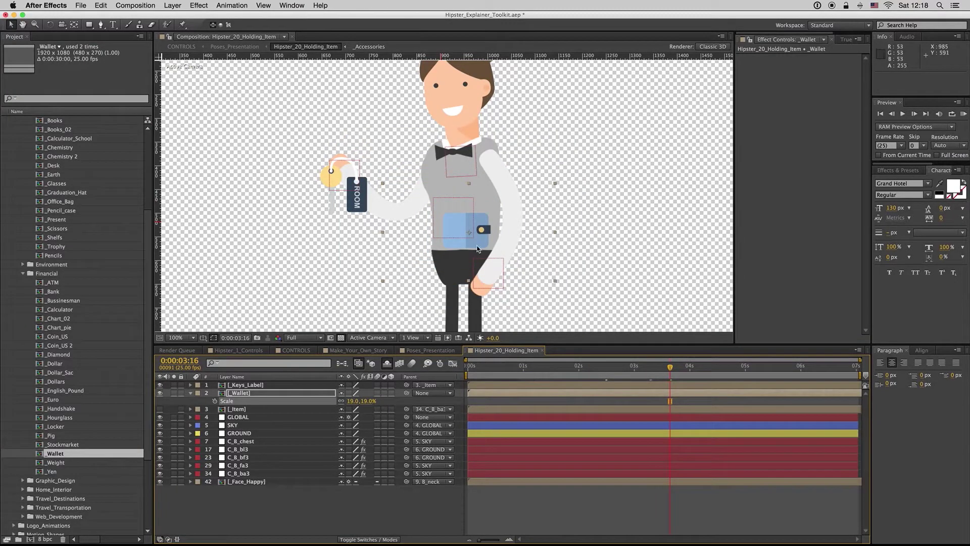
{"action": "left_click_drag", "start_coordinate": [382, 207], "coordinate": [254, 142]}
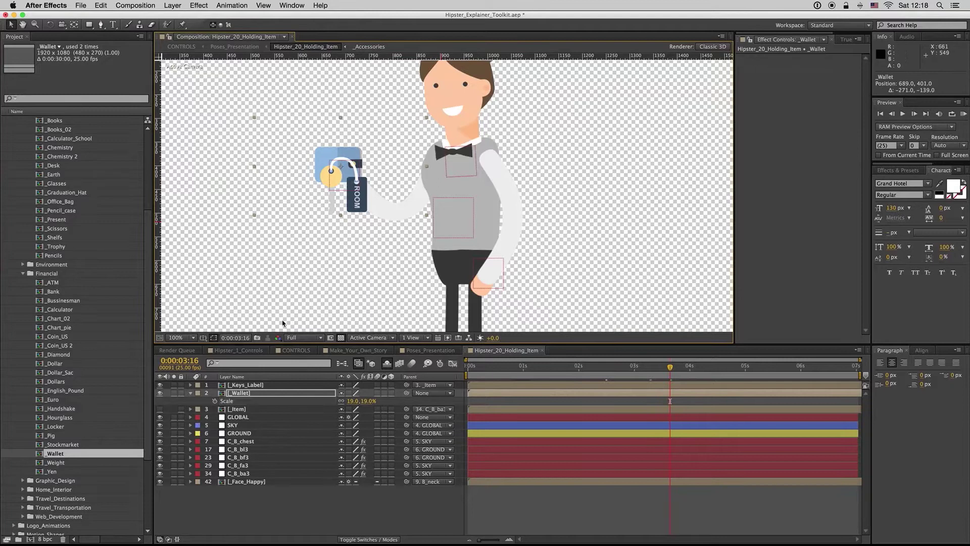
Parent the _Wallet layer to the _Item layer.
{"action": "left_click", "coordinate": [190, 394]}
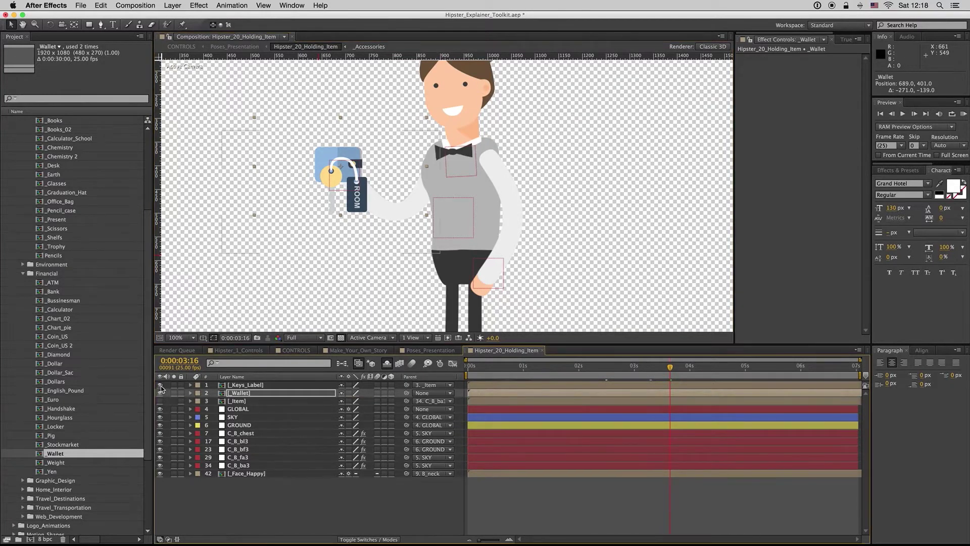
{"action": "left_click", "coordinate": [160, 385]}
{"action": "left_click", "coordinate": [238, 385]}
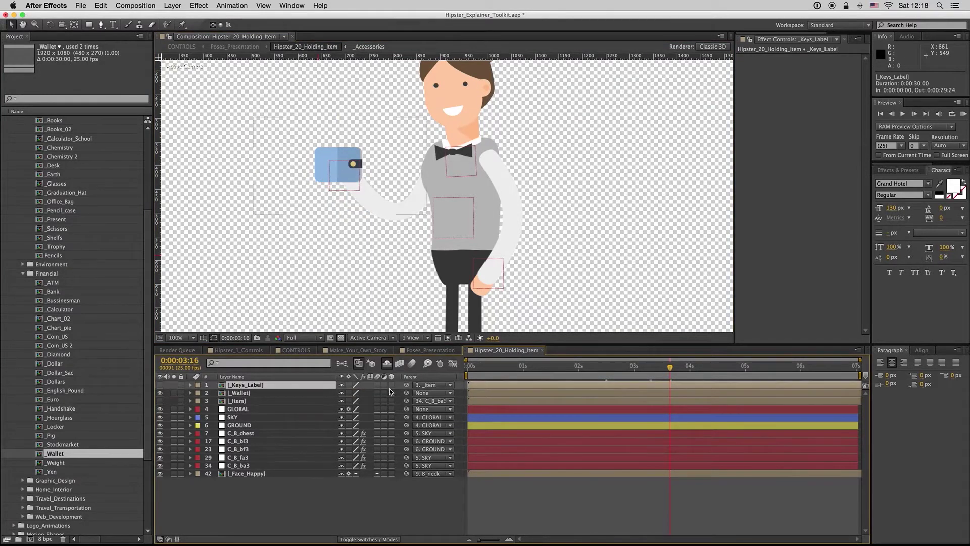
{"action": "left_click", "coordinate": [249, 394]}
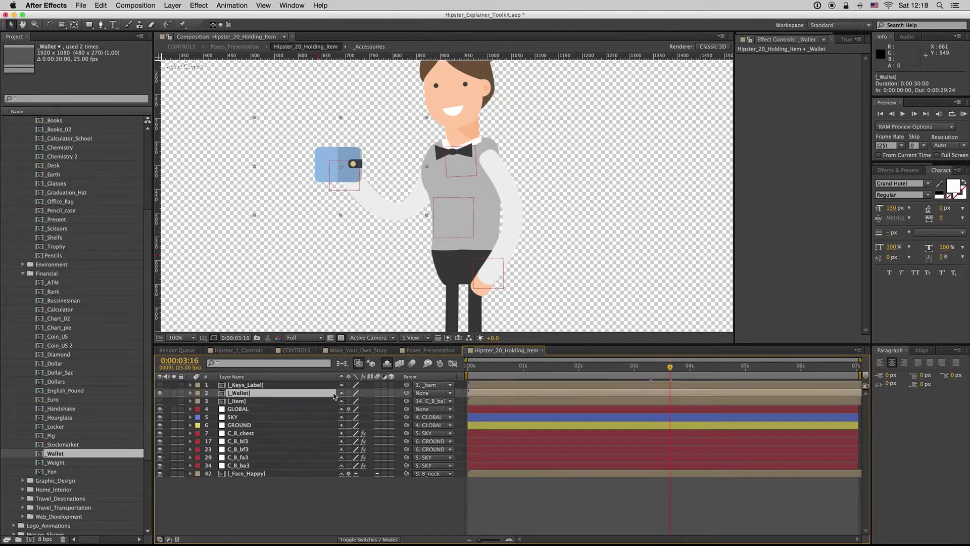
{"action": "left_click_drag", "start_coordinate": [407, 393], "coordinate": [235, 405]}
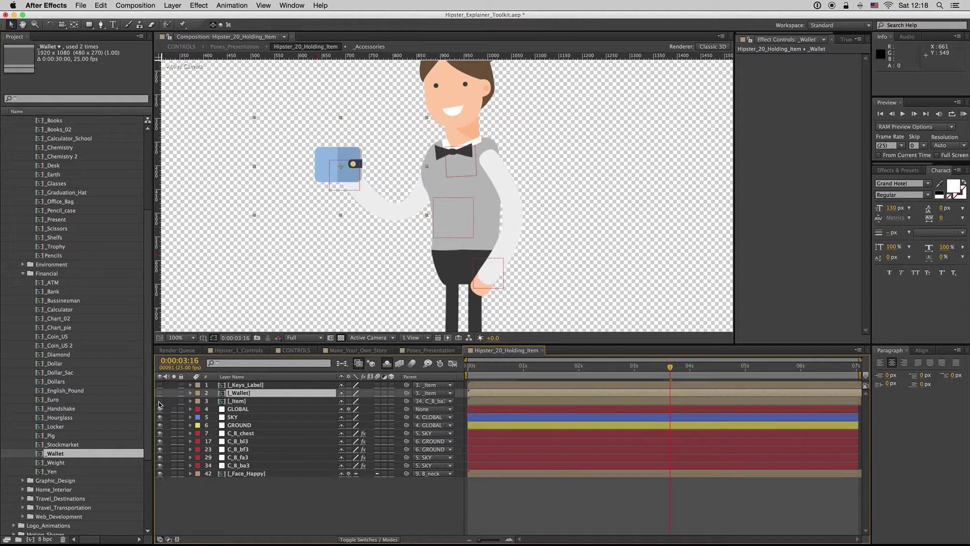
Inspect the _Item placeholder precomp, then hide the ITEM card and show the wallet.
{"action": "left_click", "coordinate": [160, 401]}
{"action": "left_click", "coordinate": [237, 403]}
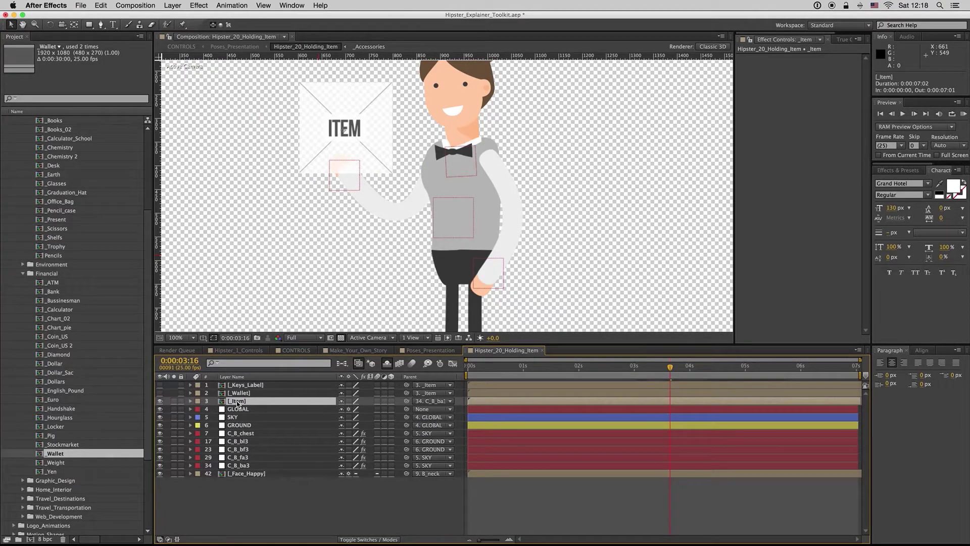
{"action": "double_click", "coordinate": [237, 402]}
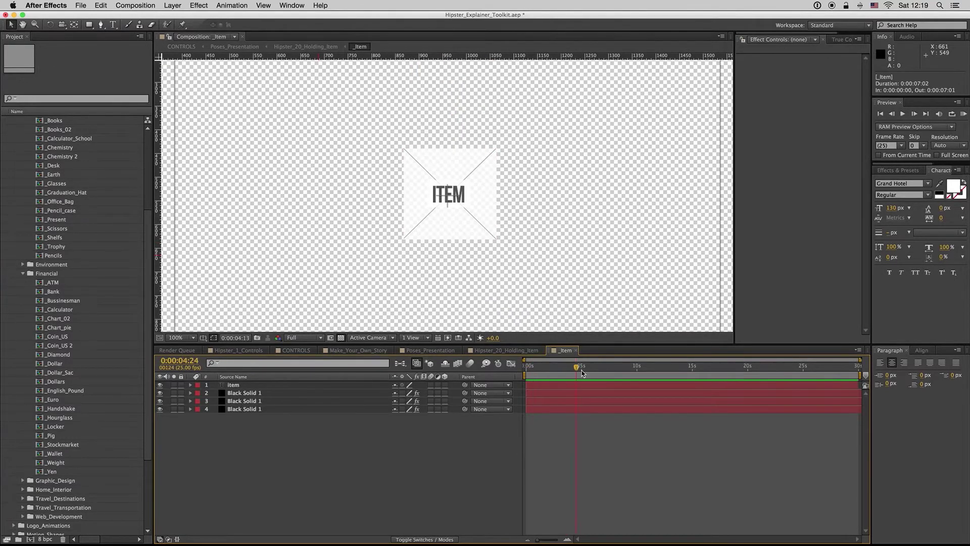
{"action": "left_click", "coordinate": [575, 350]}
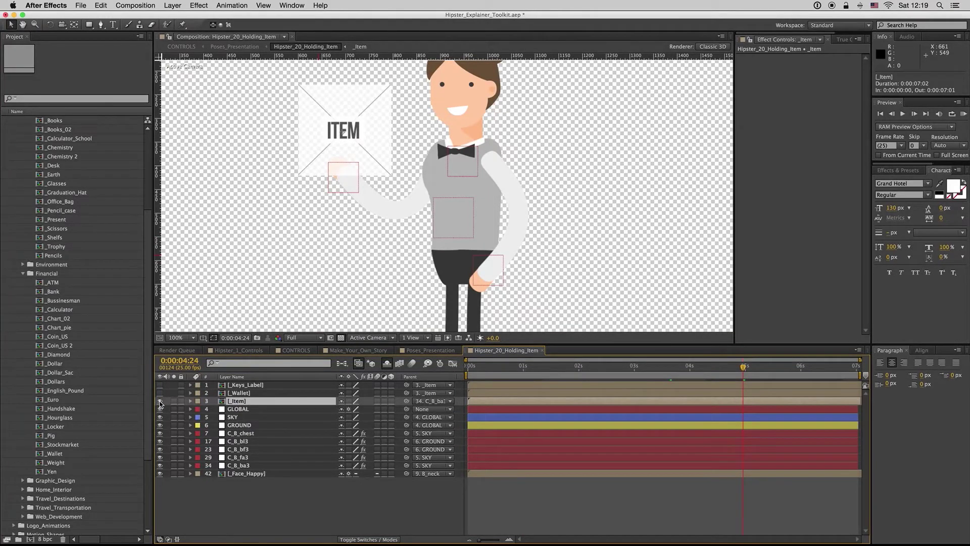
{"action": "left_click", "coordinate": [160, 401]}
{"action": "left_click", "coordinate": [160, 392]}
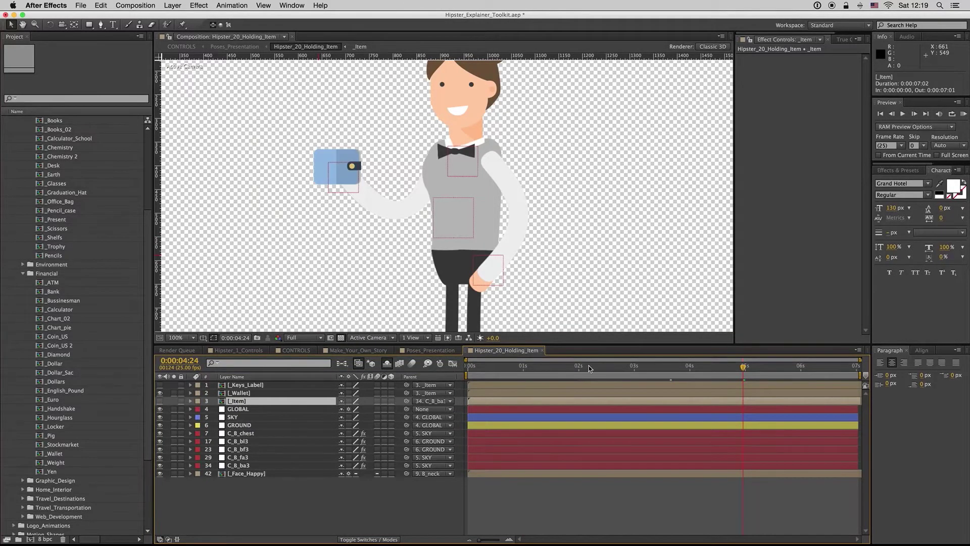
Preview the wallet animation from the start.
{"action": "left_click_drag", "start_coordinate": [596, 369], "coordinate": [464, 372]}
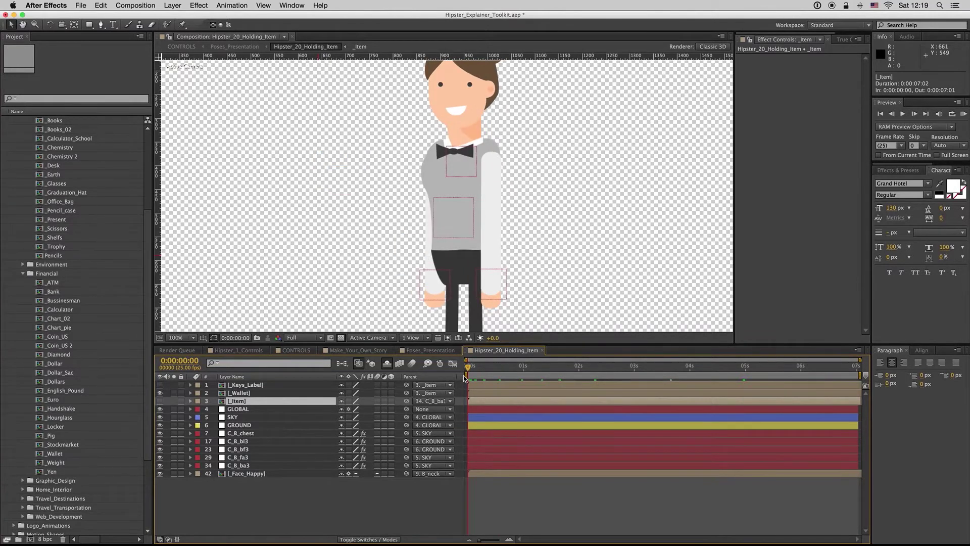
{"action": "key", "text": "space"}
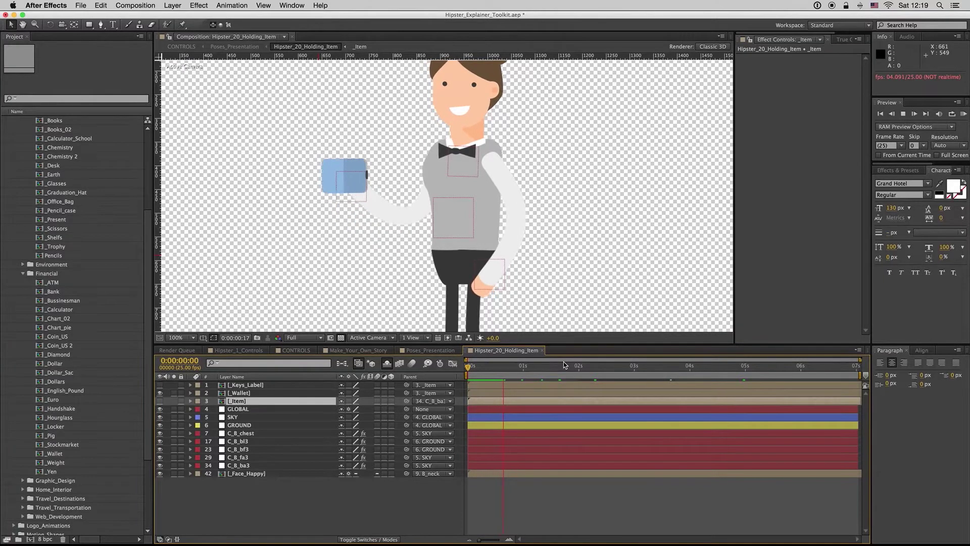
{"action": "left_click", "coordinate": [527, 368]}
{"action": "key", "text": "space"}
{"action": "key", "text": "space"}
Return to Poses_Presentation at about 0:00:24:09 and select the Hipster_14_Siting_Relax layer.
{"action": "left_click", "coordinate": [543, 351]}
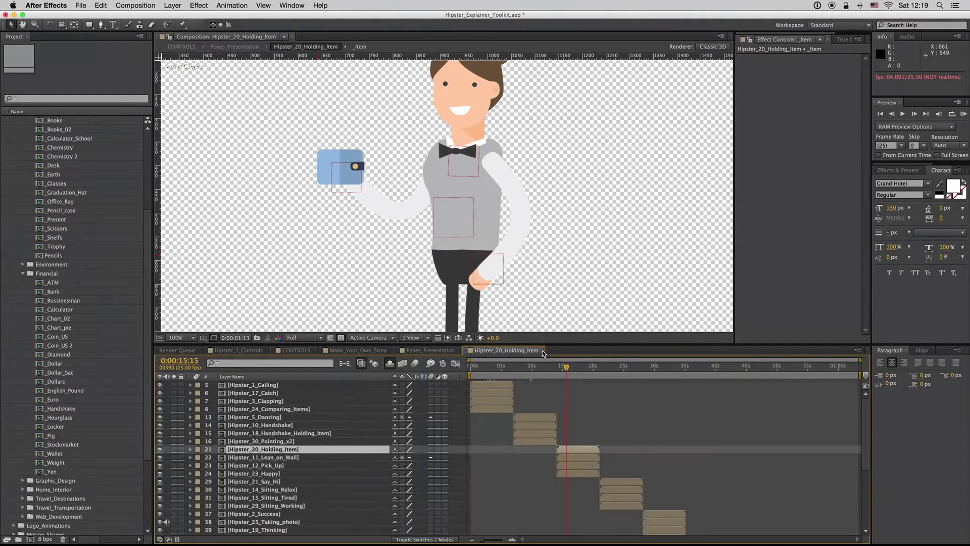
{"action": "left_click_drag", "start_coordinate": [580, 368], "coordinate": [620, 372]}
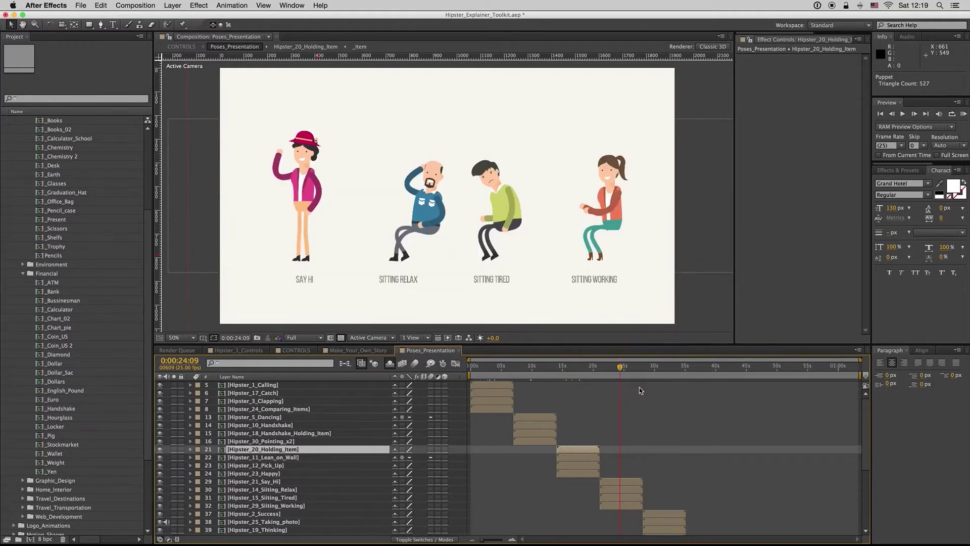
{"action": "left_click_drag", "start_coordinate": [865, 445], "coordinate": [865, 461]}
{"action": "left_click", "coordinate": [605, 444]}
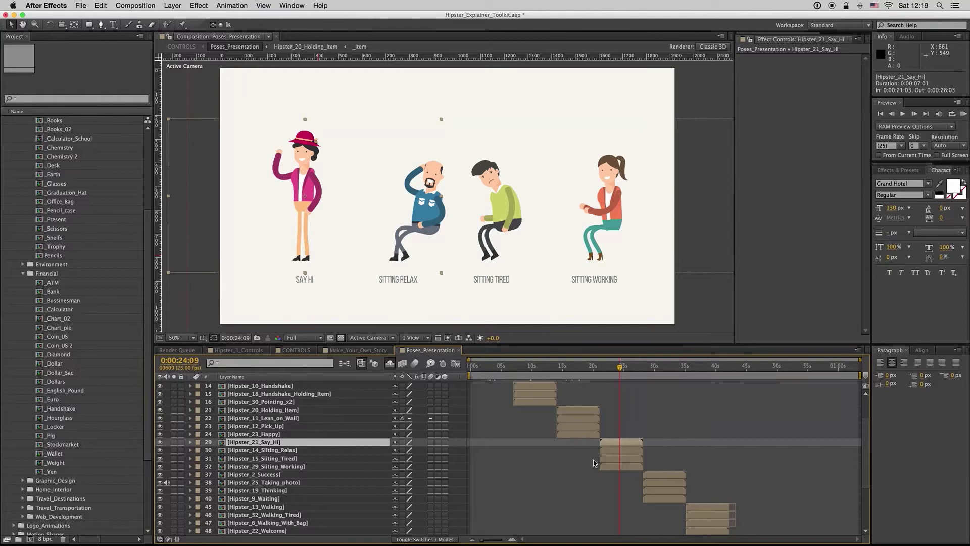
{"action": "left_click", "coordinate": [608, 450]}
{"action": "left_click", "coordinate": [267, 459]}
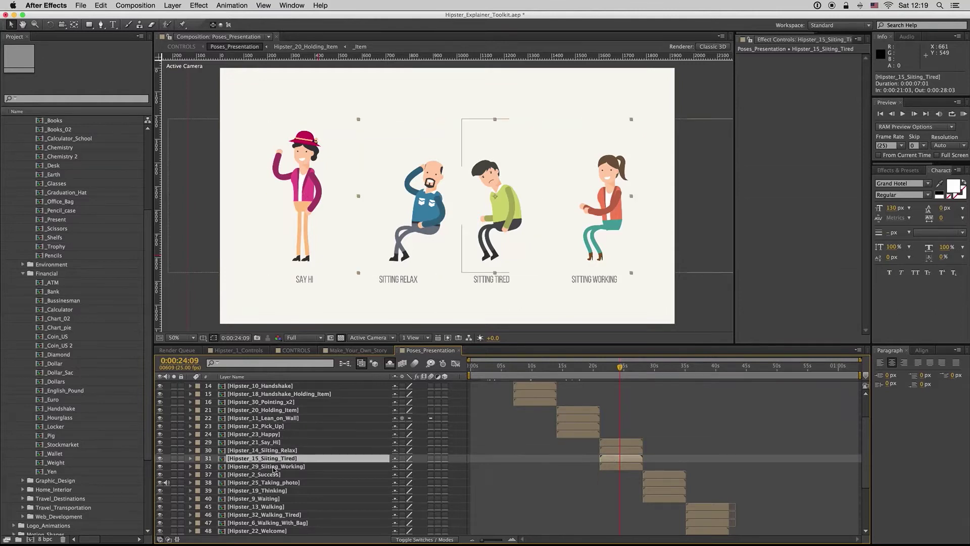
{"action": "left_click", "coordinate": [272, 450]}
{"action": "left_click", "coordinate": [269, 443]}
{"action": "left_click", "coordinate": [272, 450]}
Reveal the Sitting Relax pose in the project and add it to Make_Your_Own_Story.
{"action": "right_click", "coordinate": [280, 453]}
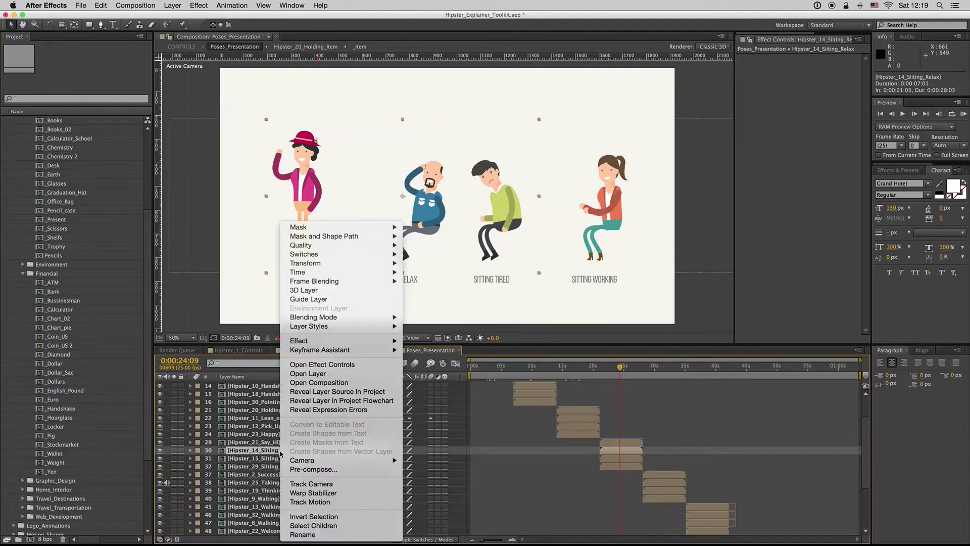
{"action": "left_click", "coordinate": [335, 392]}
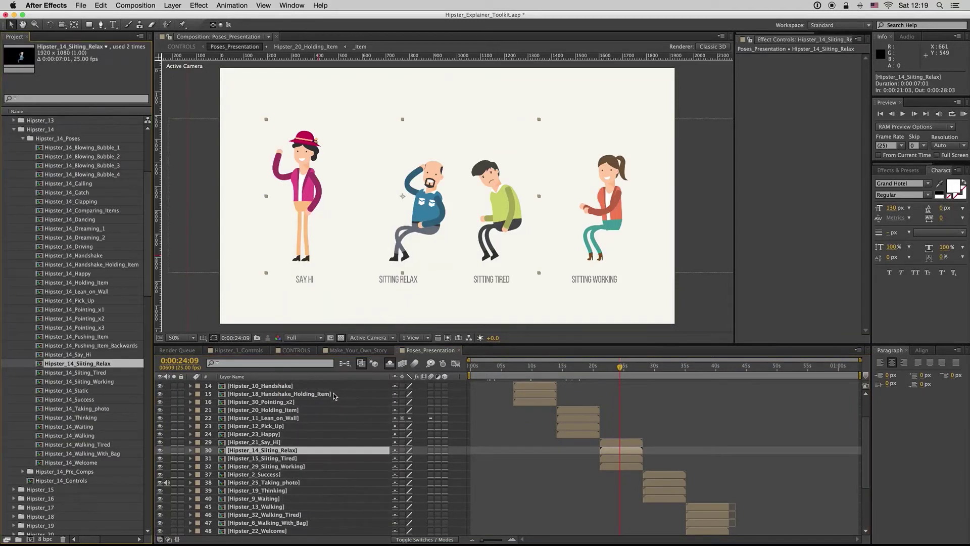
{"action": "left_click", "coordinate": [358, 350]}
{"action": "left_click_drag", "start_coordinate": [75, 363], "coordinate": [246, 390]}
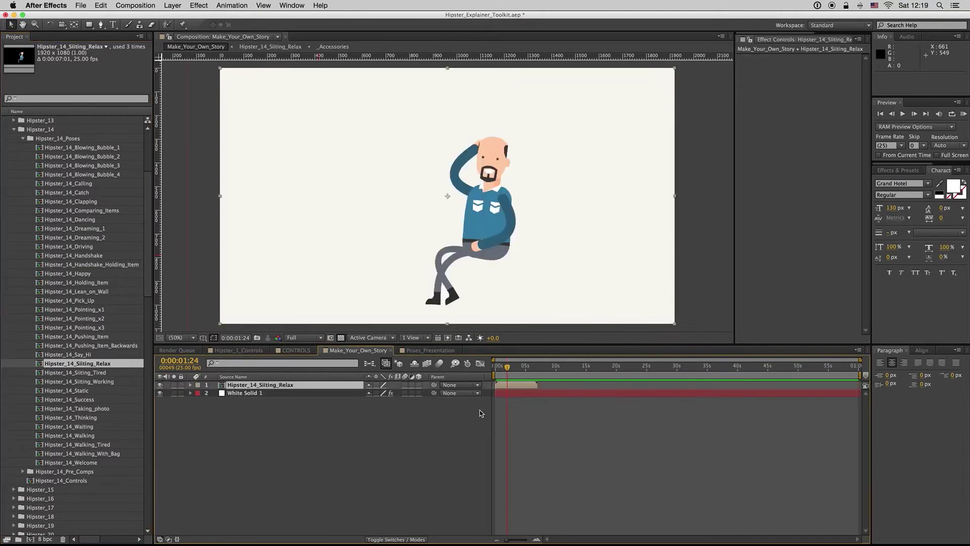
Collapse the Hipster_14, Education and Financial folders and expand Home_Interior.
{"action": "left_click", "coordinate": [15, 130]}
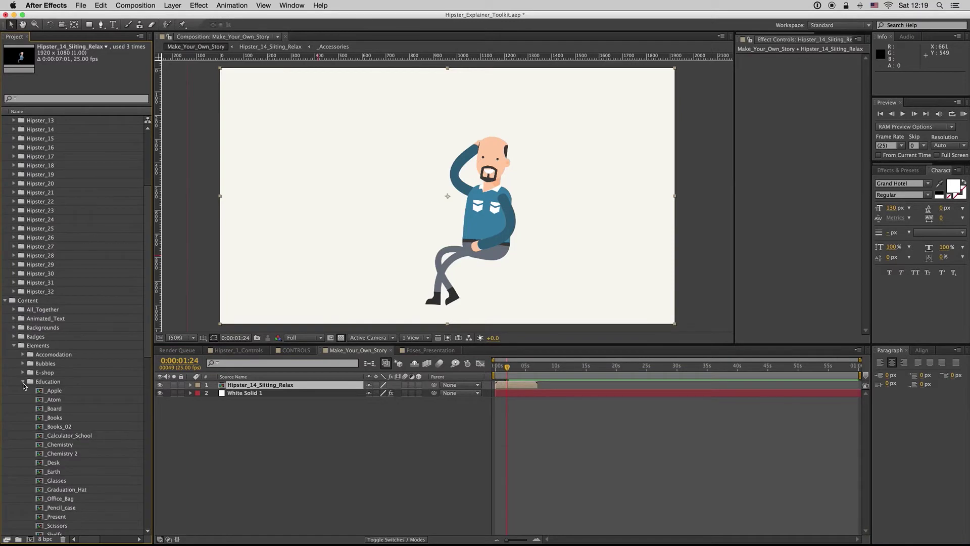
{"action": "left_click", "coordinate": [23, 383]}
{"action": "left_click", "coordinate": [24, 400]}
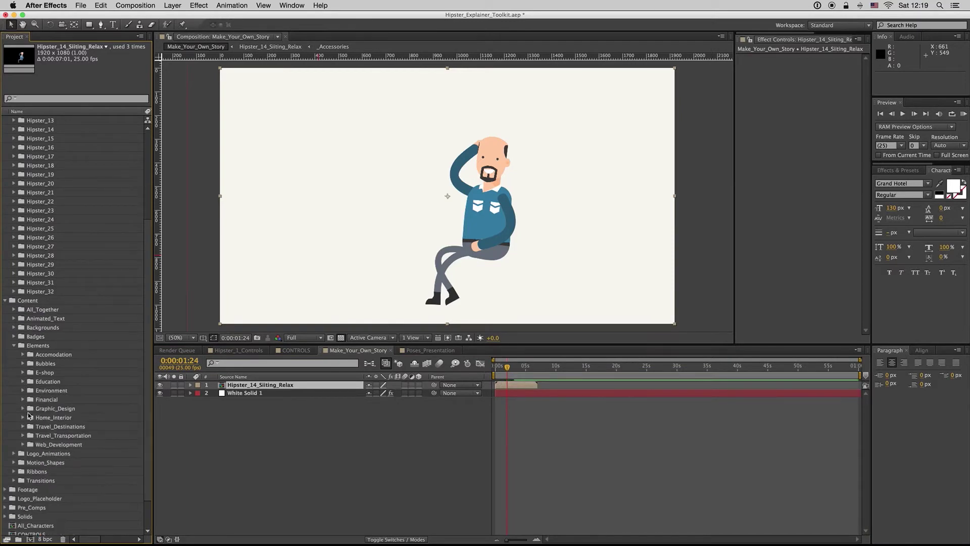
{"action": "left_click", "coordinate": [23, 417]}
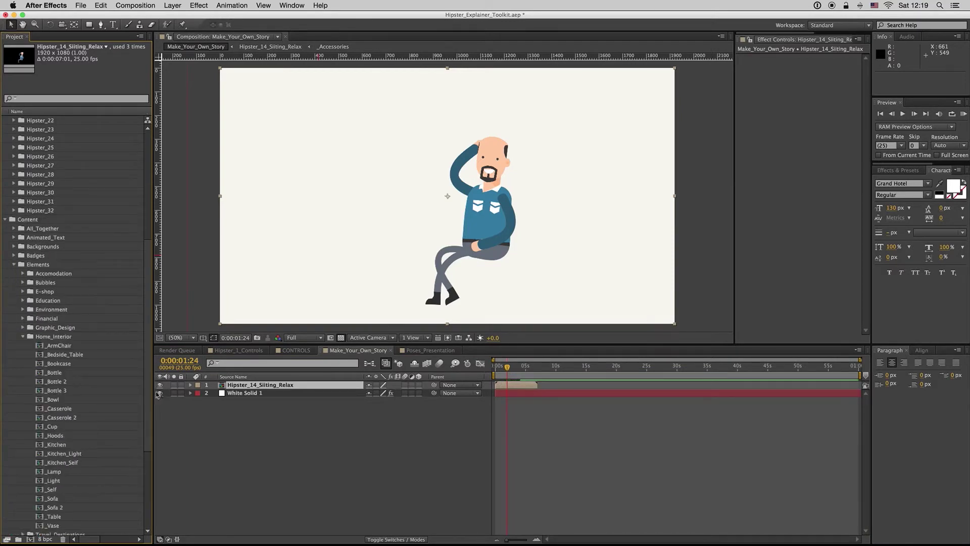
{"action": "scroll", "coordinate": [61, 414], "scroll_direction": "down", "scroll_amount": 5}
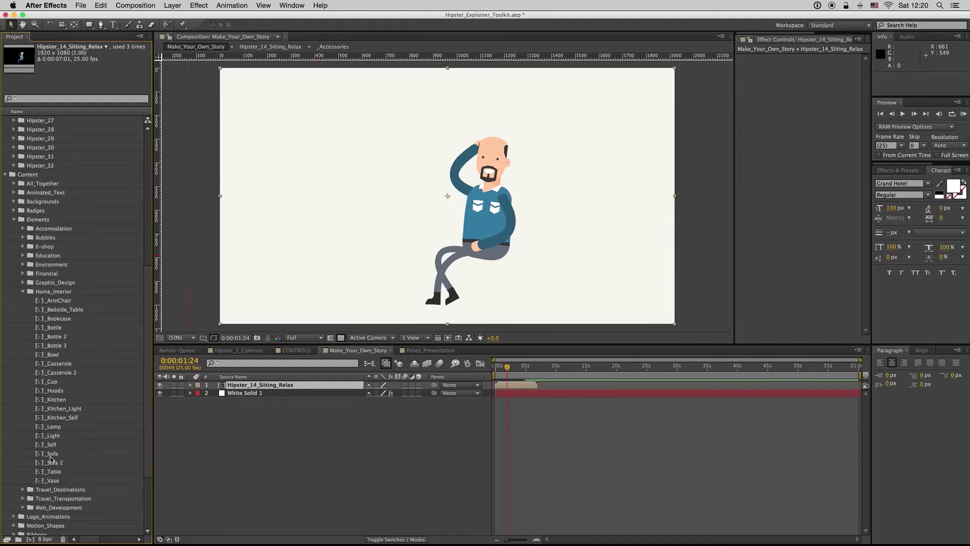
Add the _Sofa, scale the hipster to 80%, and position her seated on the sofa.
{"action": "left_click_drag", "start_coordinate": [50, 459], "coordinate": [263, 397]}
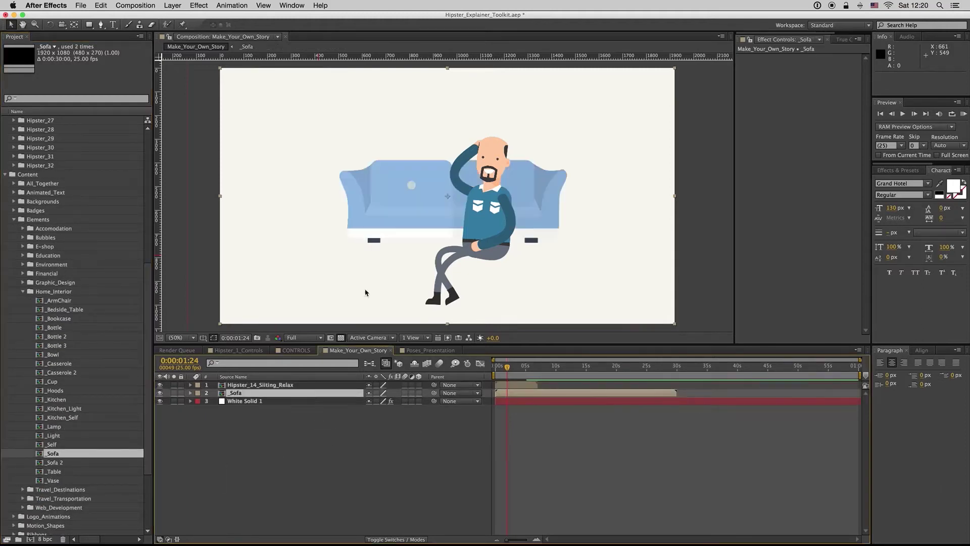
{"action": "left_click_drag", "start_coordinate": [426, 203], "coordinate": [453, 263]}
{"action": "left_click", "coordinate": [354, 385]}
{"action": "key", "text": "s"}
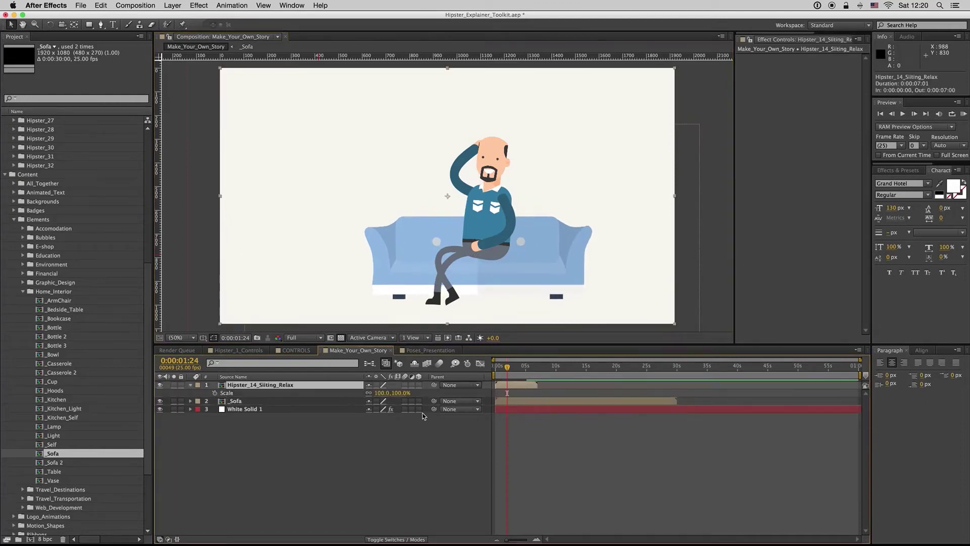
{"action": "left_click", "coordinate": [399, 393]}
{"action": "key", "text": "Return"}
{"action": "left_click_drag", "start_coordinate": [480, 224], "coordinate": [451, 245]}
{"action": "left_click", "coordinate": [547, 406], "text": "shift"}
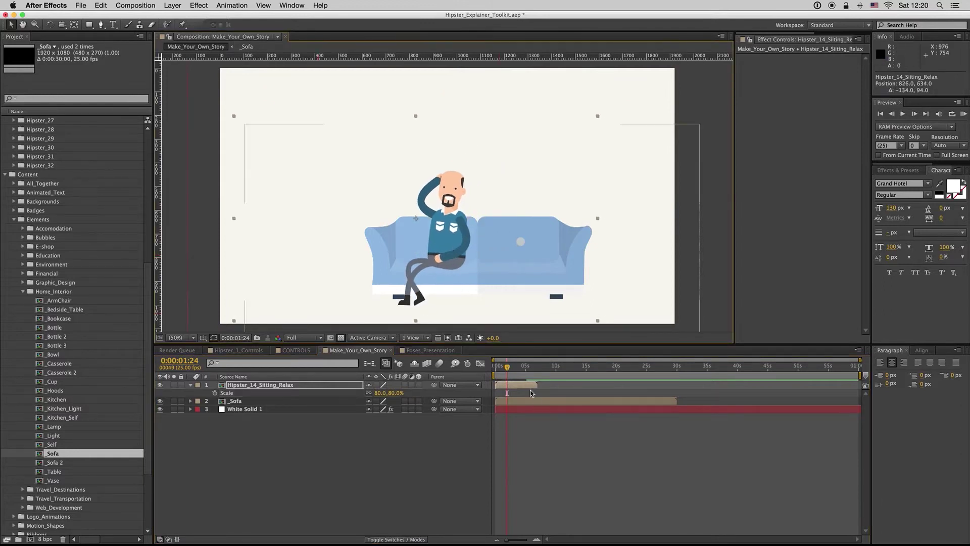
{"action": "left_click_drag", "start_coordinate": [498, 273], "coordinate": [493, 262]}
Preview the story from the start to check the sitting hipster.
{"action": "left_click", "coordinate": [496, 369]}
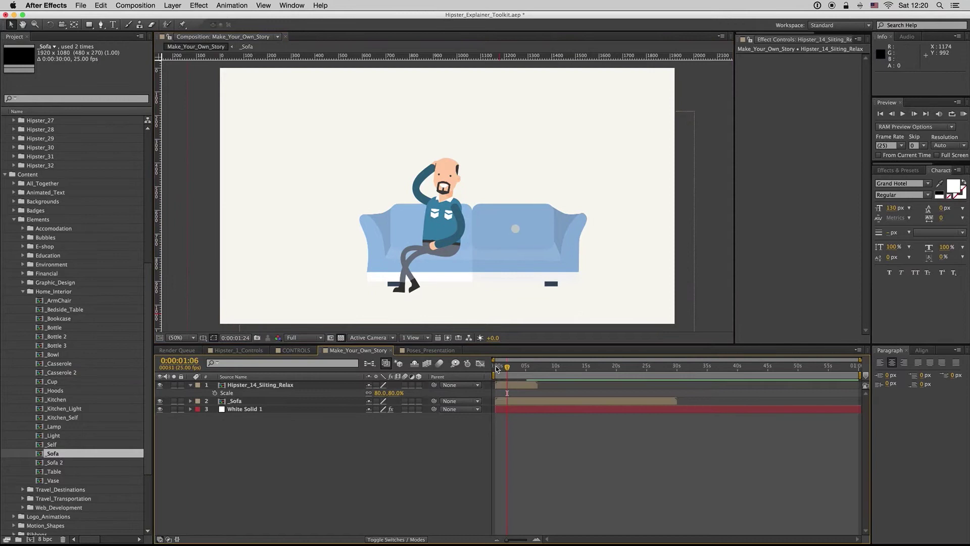
{"action": "left_click_drag", "start_coordinate": [497, 368], "coordinate": [482, 367]}
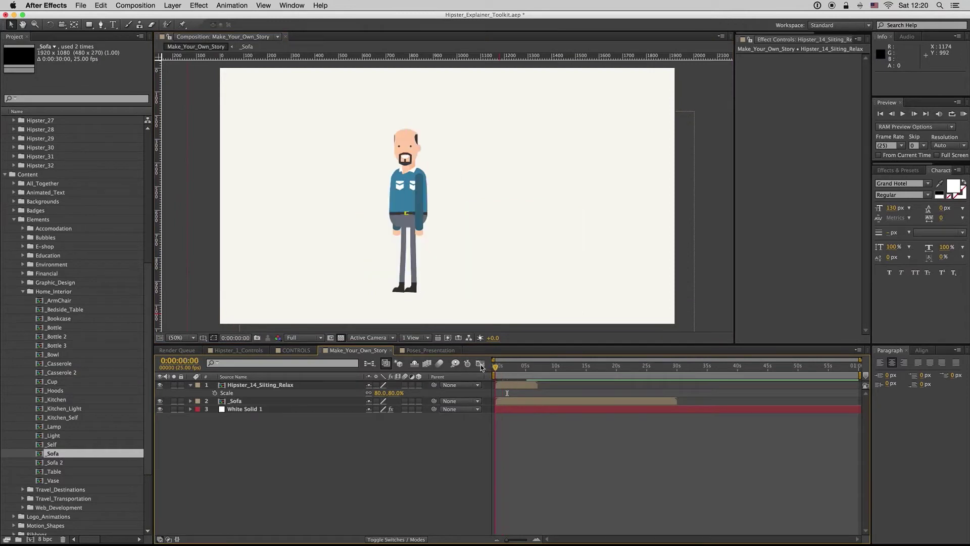
{"action": "key", "text": "space"}
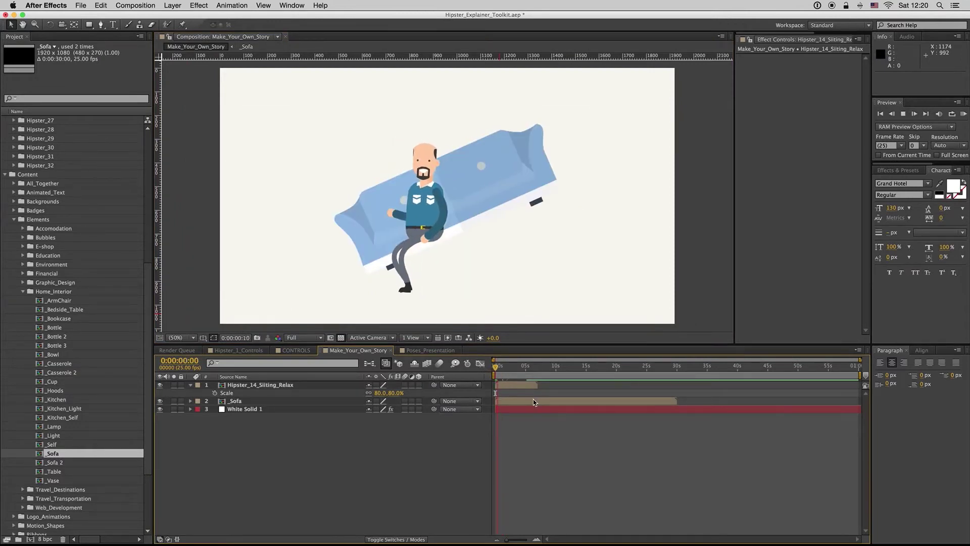
{"action": "left_click", "coordinate": [497, 368]}
{"action": "left_click_drag", "start_coordinate": [497, 369], "coordinate": [513, 368]}
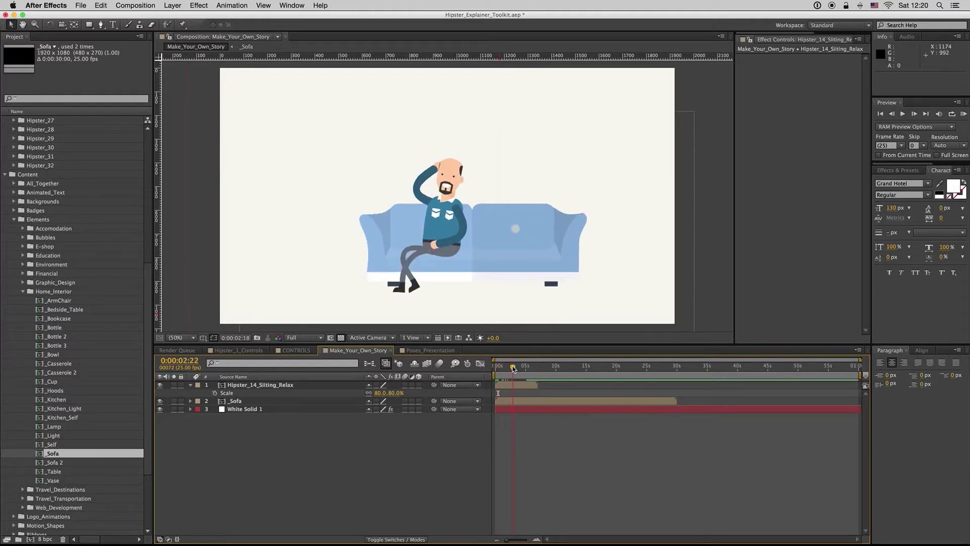
Slide the _Sofa layer to begin before the comp start and preview again.
{"action": "left_click", "coordinate": [190, 385]}
{"action": "left_click", "coordinate": [305, 394]}
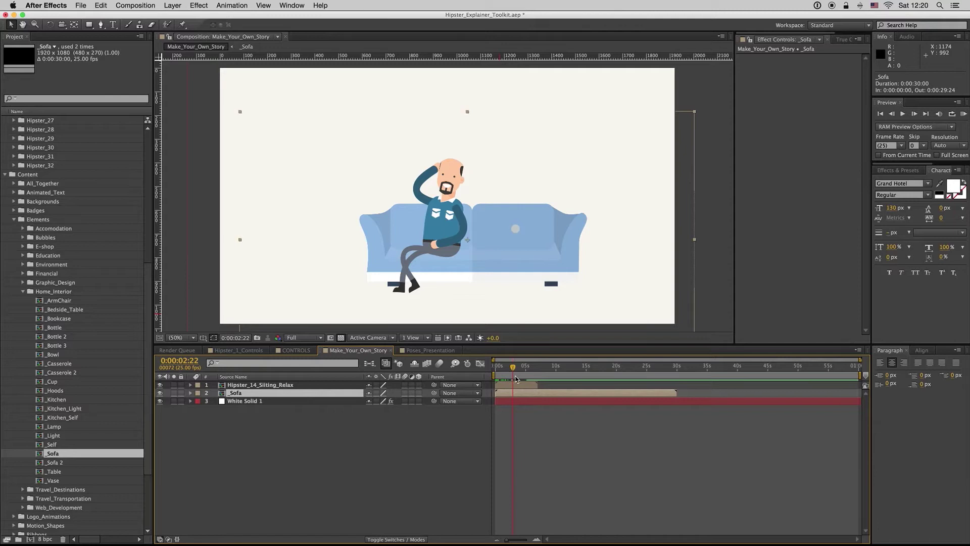
{"action": "mouse_move", "coordinate": [512, 368]}
{"action": "left_mouse_down"}
{"action": "mouse_move", "coordinate": [491, 372]}
{"action": "mouse_move", "coordinate": [506, 371]}
{"action": "left_mouse_up"}
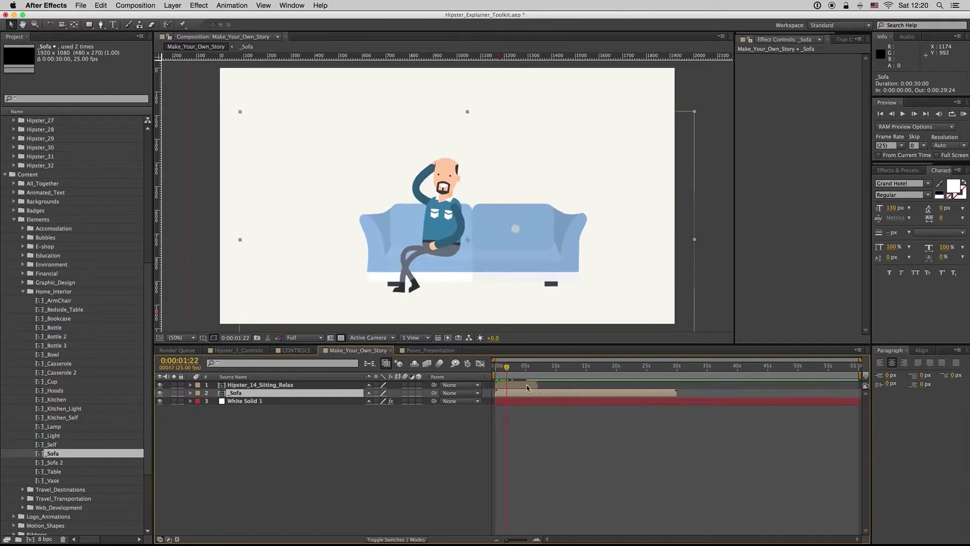
{"action": "left_click_drag", "start_coordinate": [550, 394], "coordinate": [521, 393]}
{"action": "key", "text": "Home"}
{"action": "key", "text": "space"}
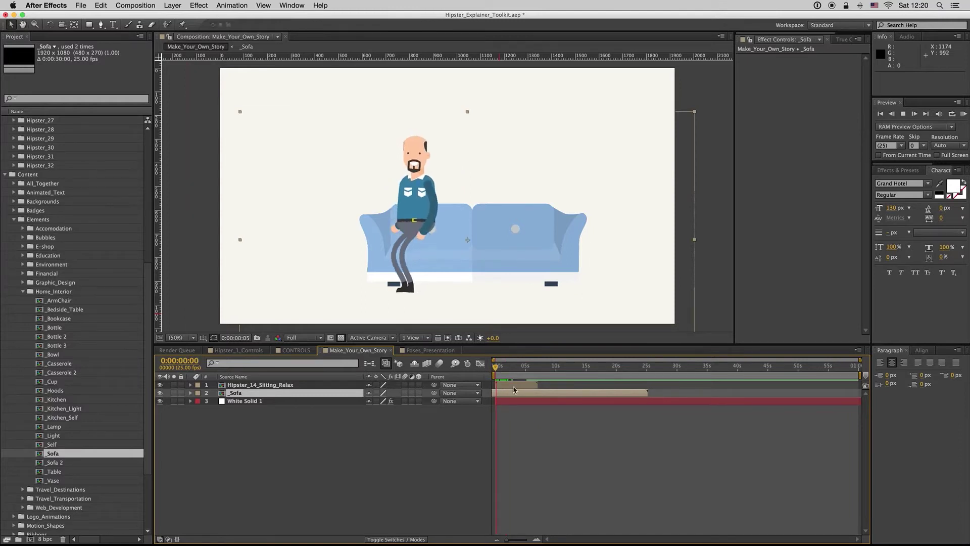
Swap the hipster's blue _Sofa for the yellow-and-pink _Sofa 2 and nudge it under the seated pose.
{"action": "left_click", "coordinate": [235, 395]}
{"action": "left_click_drag", "start_coordinate": [56, 464], "coordinate": [262, 448]}
{"action": "left_click_drag", "start_coordinate": [492, 247], "coordinate": [476, 250]}
{"action": "left_click_drag", "start_coordinate": [509, 370], "coordinate": [516, 366]}
{"action": "left_click_drag", "start_coordinate": [499, 256], "coordinate": [477, 266]}
{"action": "left_click_drag", "start_coordinate": [516, 370], "coordinate": [495, 369]}
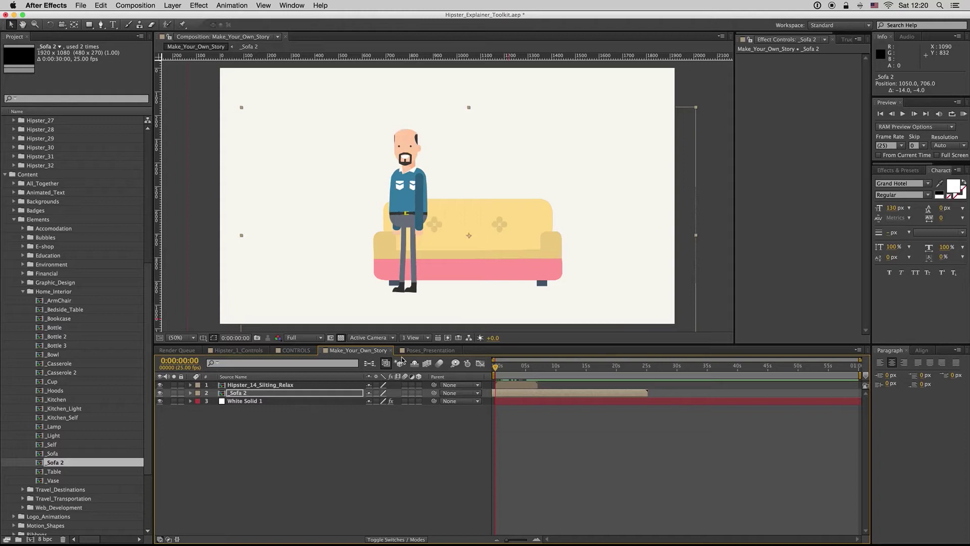
{"action": "key", "text": "u"}
{"action": "key", "text": "u"}
Return to Poses_Presentation and browse to the Success and Waiting poses.
{"action": "left_click", "coordinate": [413, 351]}
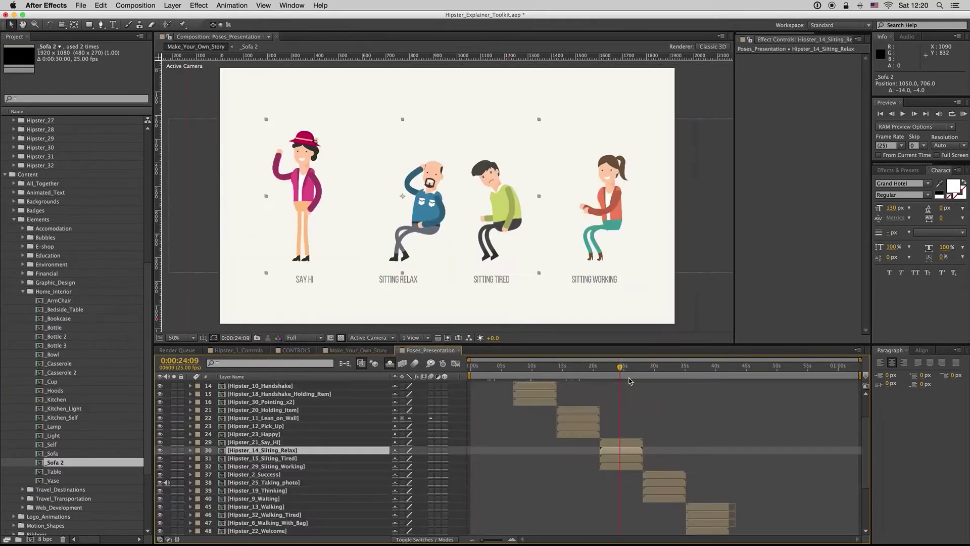
{"action": "left_click", "coordinate": [668, 366]}
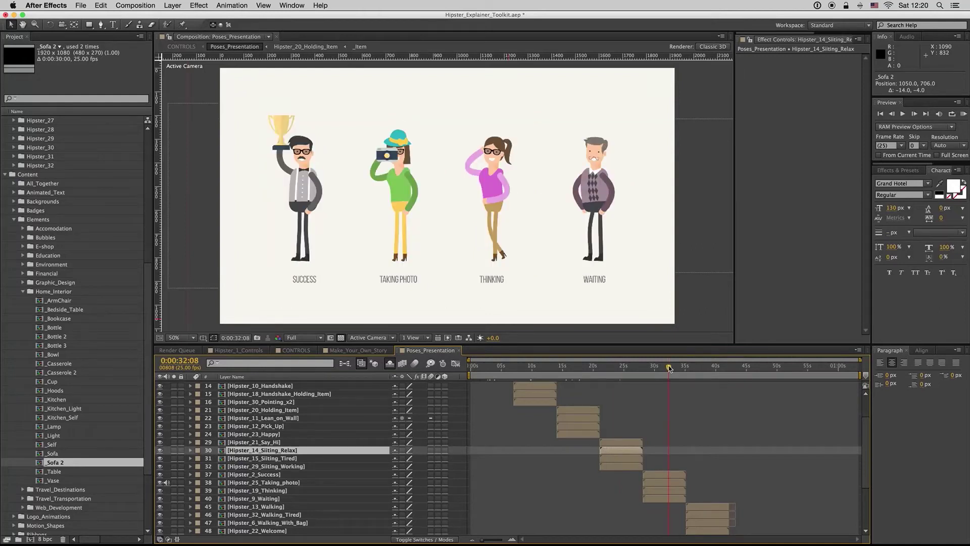
{"action": "left_click", "coordinate": [662, 475]}
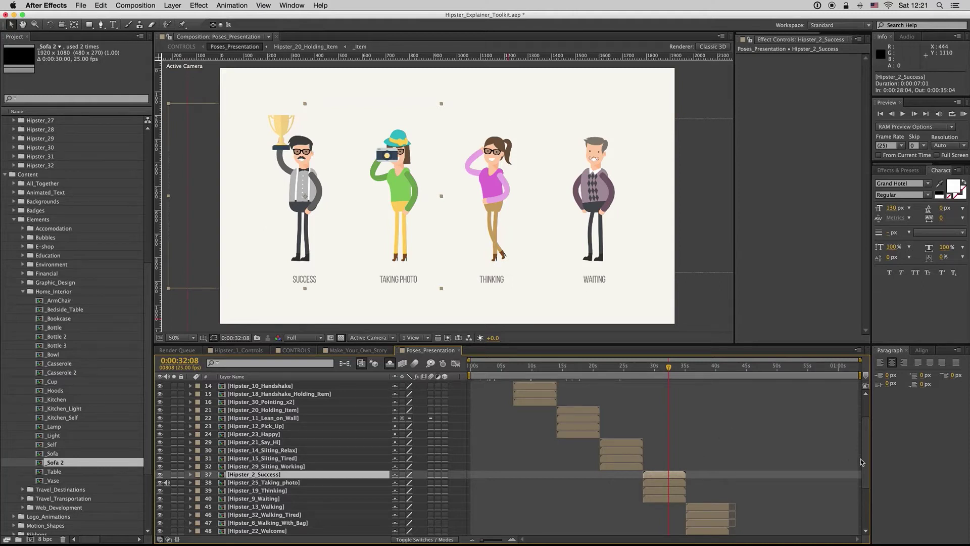
{"action": "scroll", "coordinate": [688, 485], "scroll_direction": "down", "scroll_amount": 5}
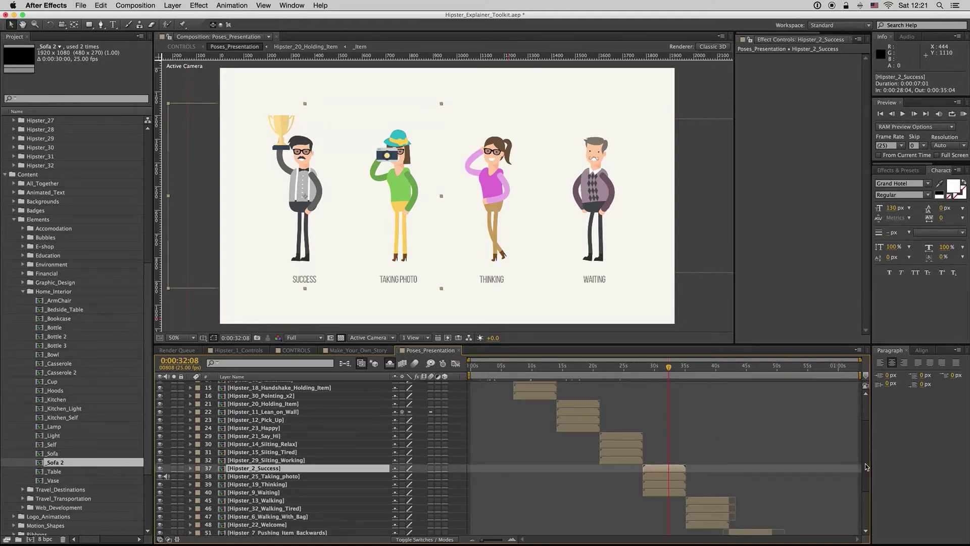
Jump to the pushing-item poses and select Hipster_7_Pushing_Item_Backwards and Hipster_26_Pushing_Item.
{"action": "left_click", "coordinate": [708, 366]}
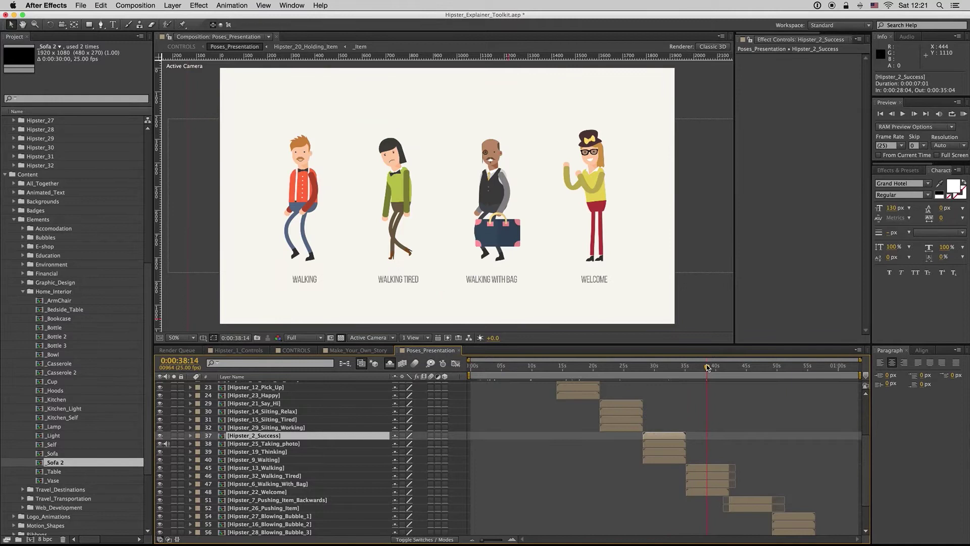
{"action": "left_click", "coordinate": [752, 366]}
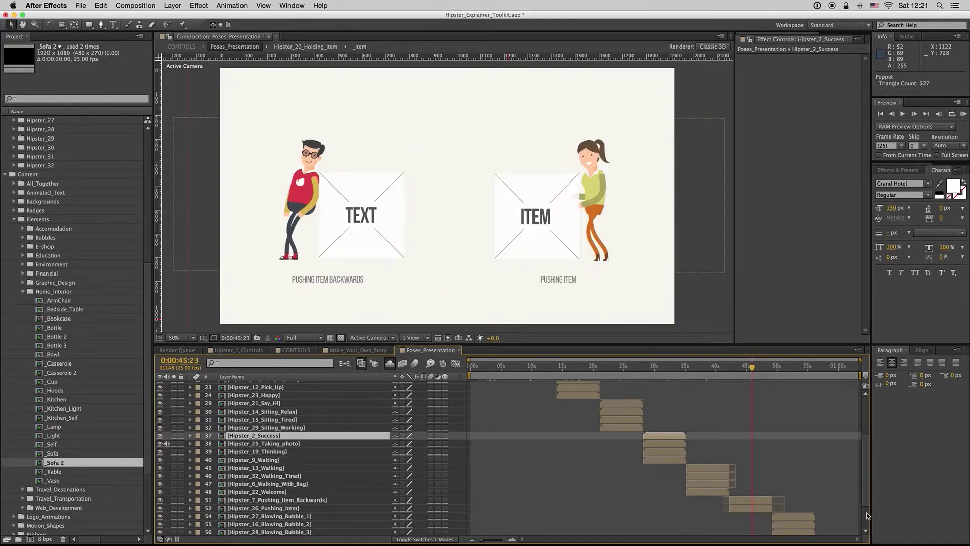
{"action": "scroll", "coordinate": [867, 518], "scroll_direction": "down", "scroll_amount": 3}
{"action": "left_click", "coordinate": [309, 458]}
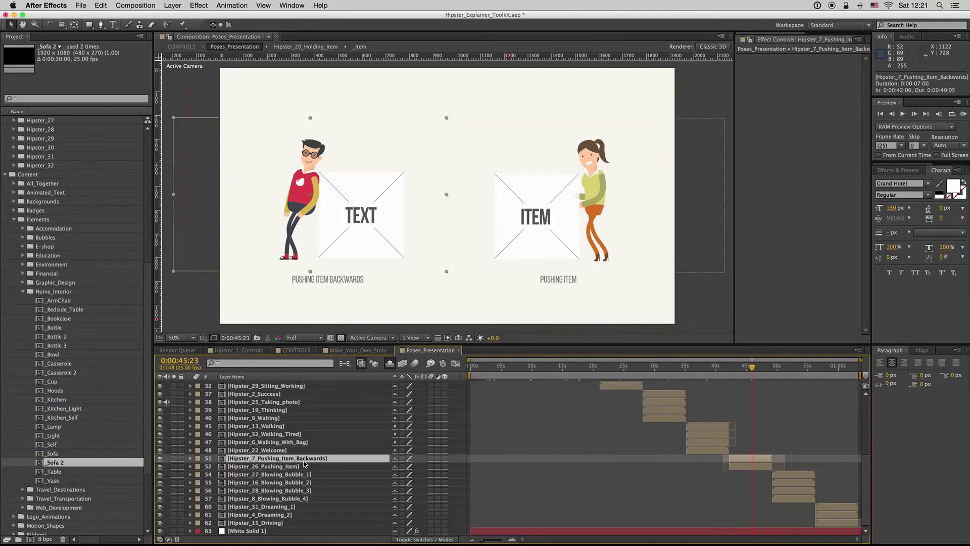
{"action": "left_click", "coordinate": [284, 467]}
Open Hipster_26_Pushing_Item, watch the woman push the ITEM card, and select _Item.
{"action": "double_click", "coordinate": [285, 467]}
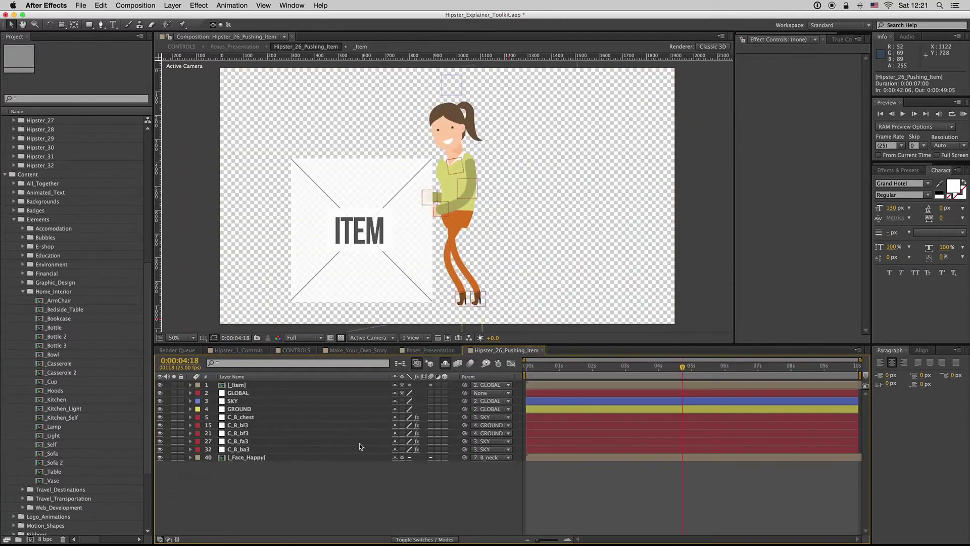
{"action": "left_click", "coordinate": [529, 368]}
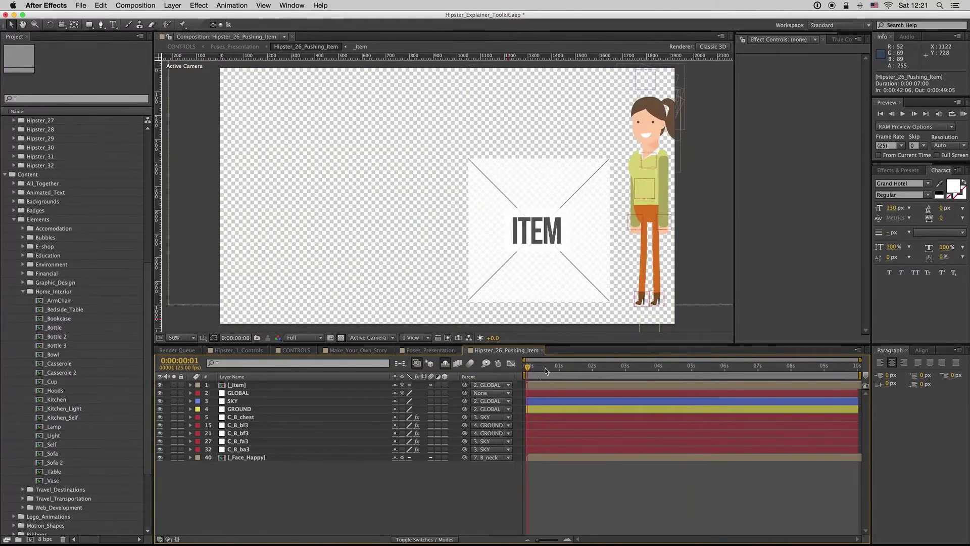
{"action": "left_click_drag", "start_coordinate": [546, 370], "coordinate": [627, 368]}
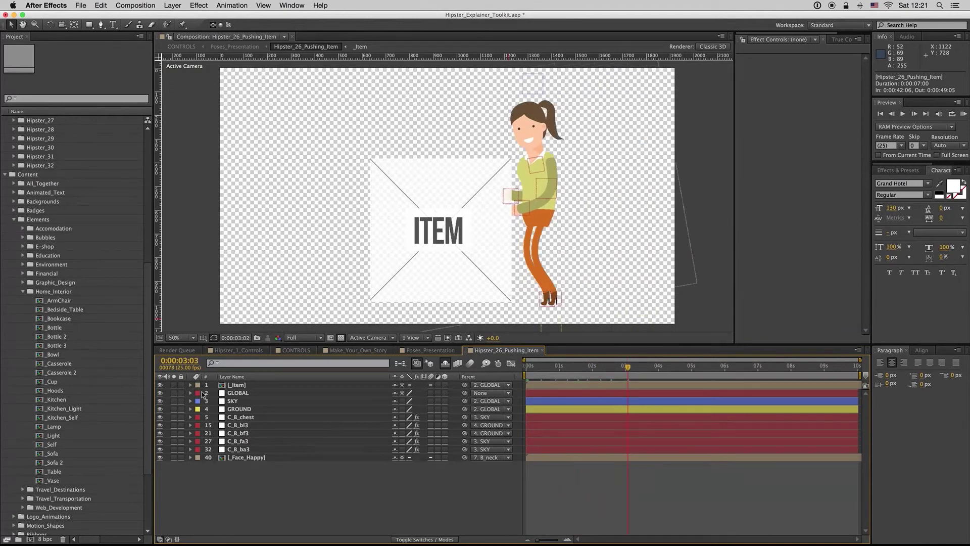
{"action": "left_click", "coordinate": [240, 386]}
Open Hipster_7_Pushing_Item_Backwards at about two seconds, zoomed to 25%, and select _Text.
{"action": "left_click", "coordinate": [431, 350]}
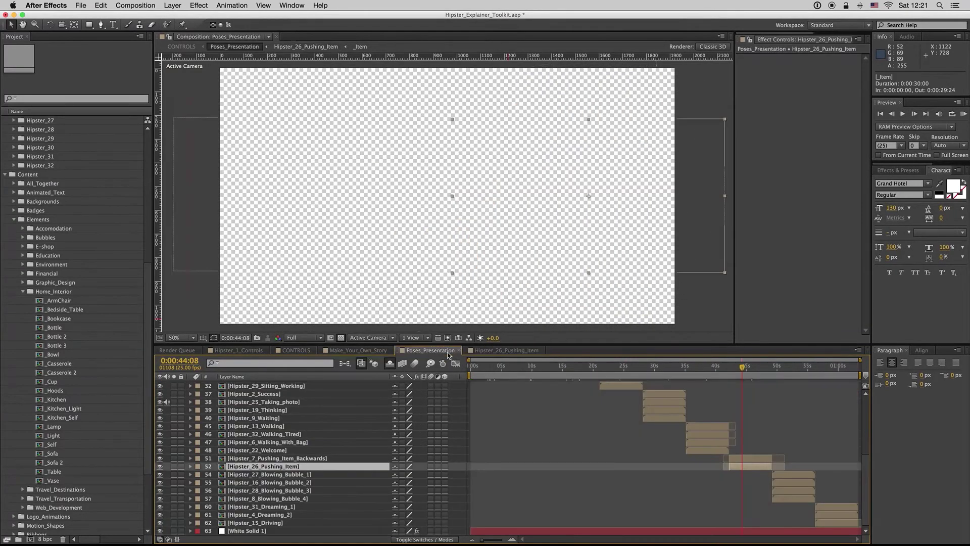
{"action": "left_click", "coordinate": [746, 460]}
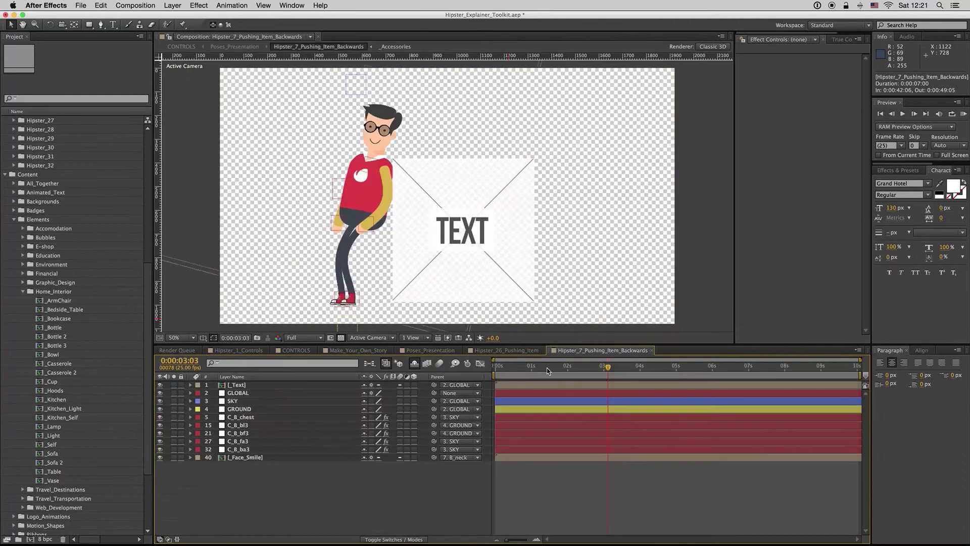
{"action": "left_click_drag", "start_coordinate": [547, 370], "coordinate": [577, 371]}
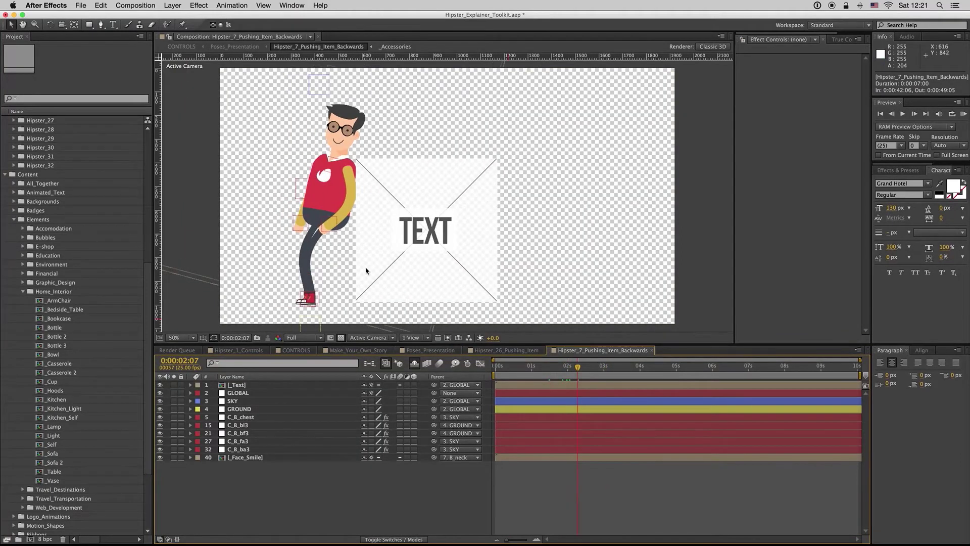
{"action": "key", "text": "comma"}
{"action": "left_click", "coordinate": [275, 387]}
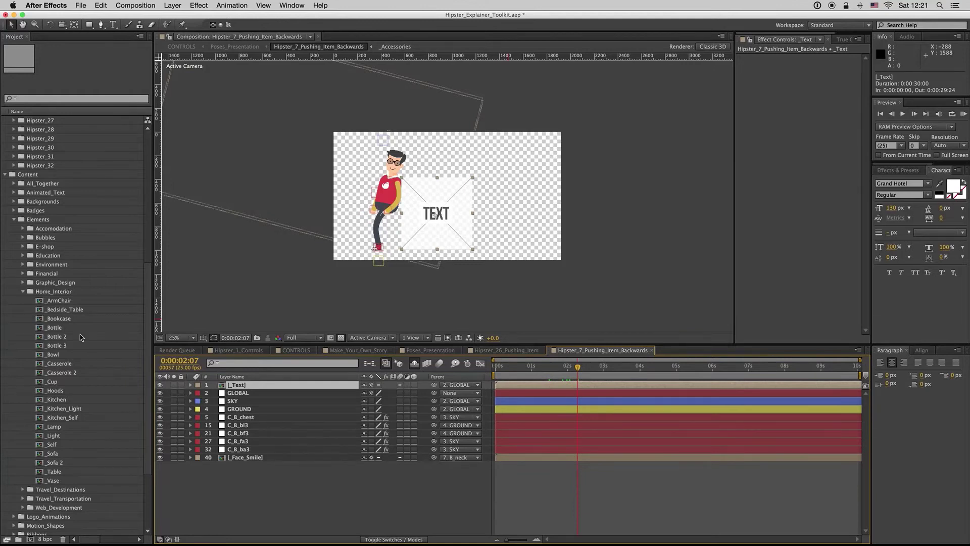
Collapse the Home_Interior, Elements and Characters folders and expand Animated_Text.
{"action": "left_click", "coordinate": [22, 291]}
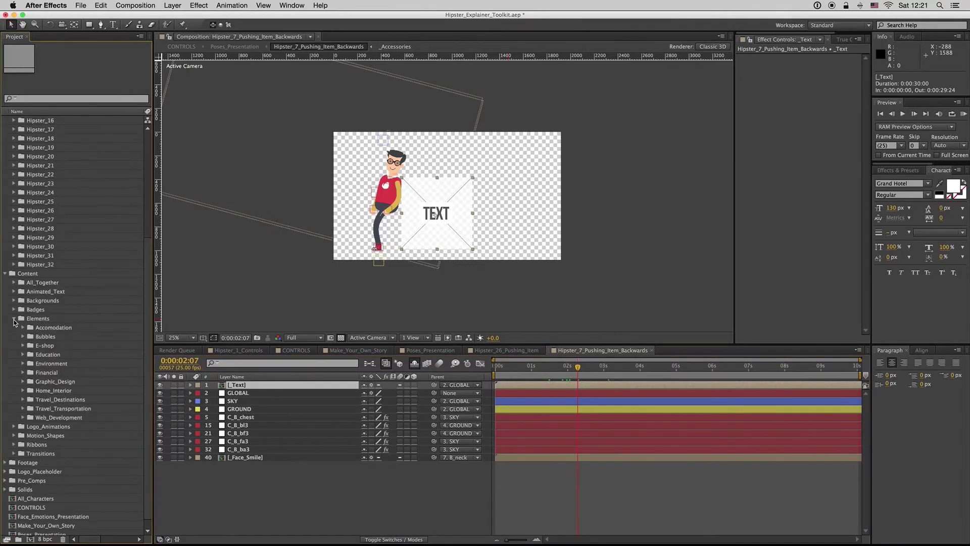
{"action": "left_click", "coordinate": [14, 319]}
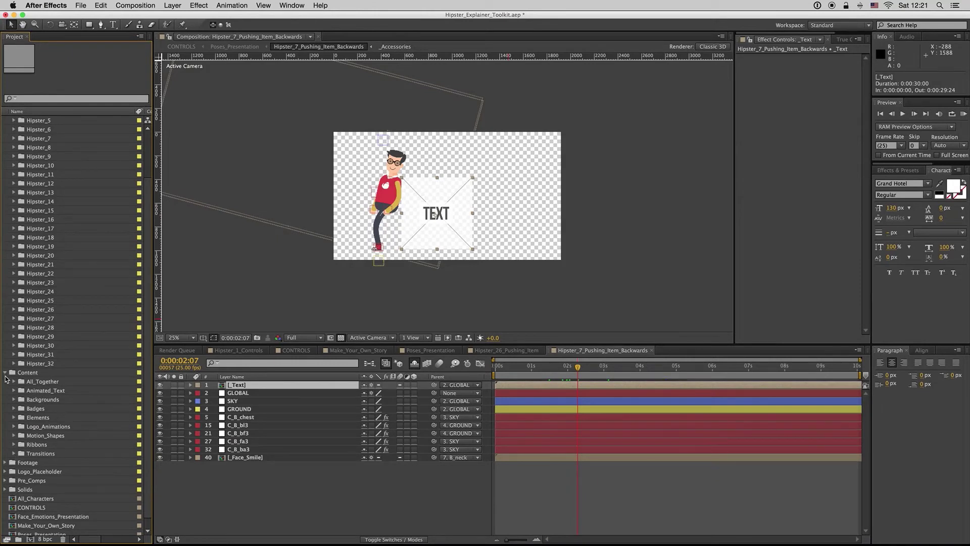
{"action": "scroll", "coordinate": [28, 196], "scroll_direction": "up", "scroll_amount": 3}
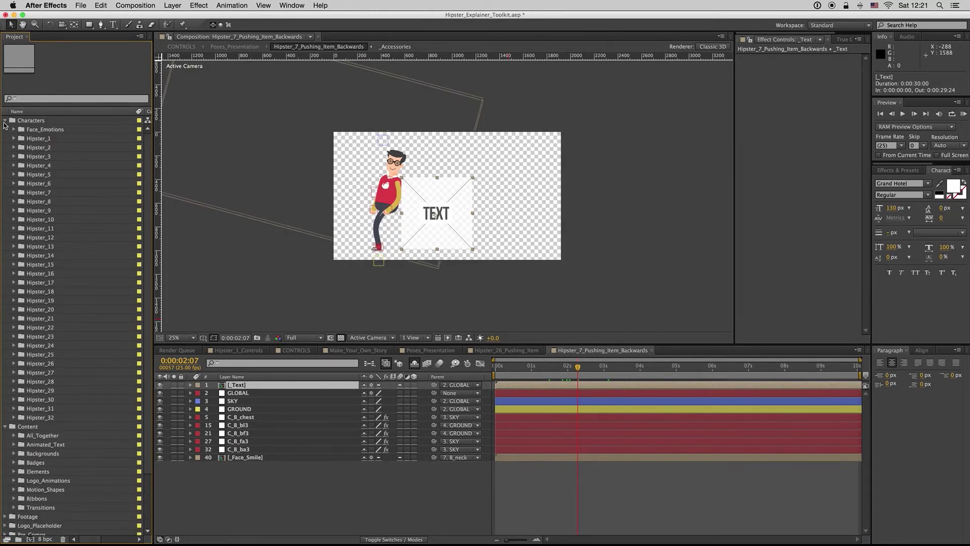
{"action": "left_click", "coordinate": [4, 120]}
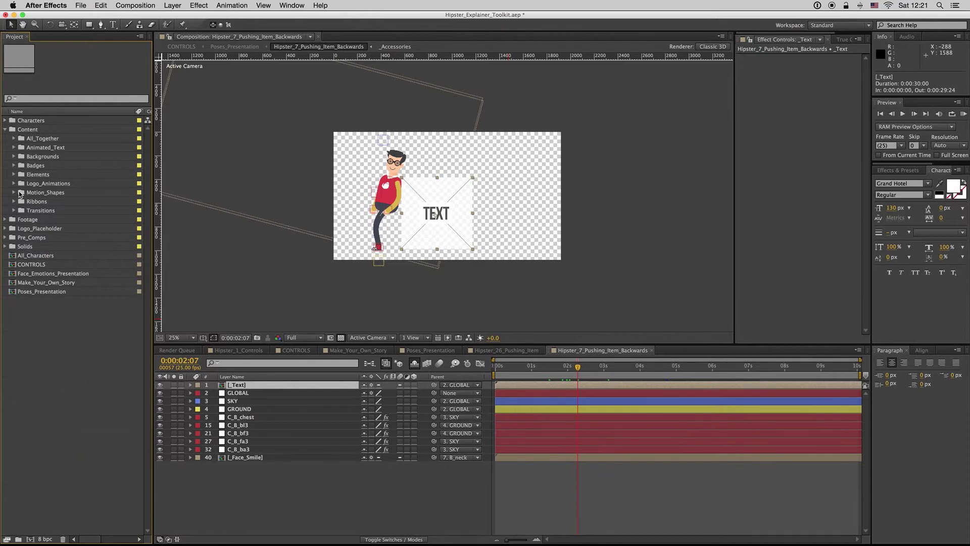
{"action": "left_click", "coordinate": [14, 148]}
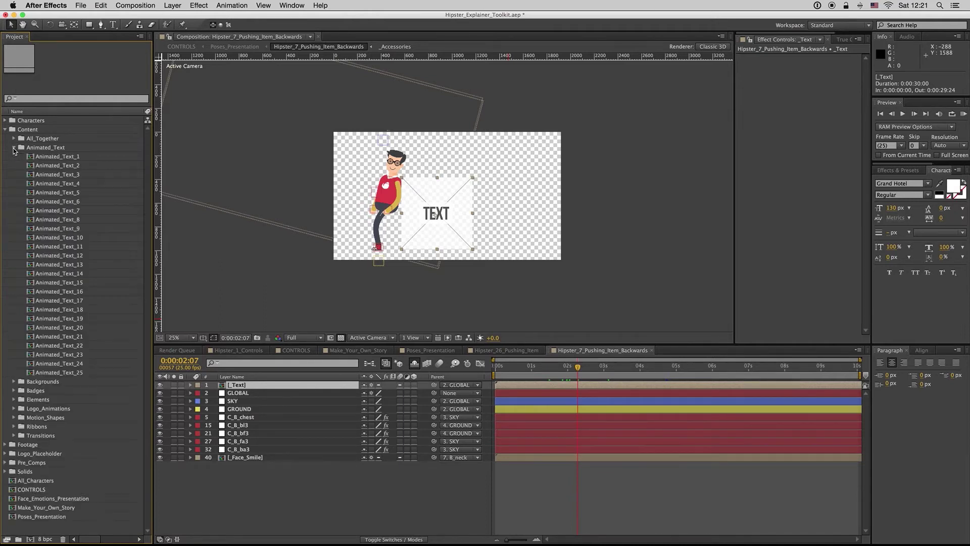
Add Animated_Text_25 above _Text, then replace its source with Animated_Text_24.
{"action": "left_click", "coordinate": [71, 373]}
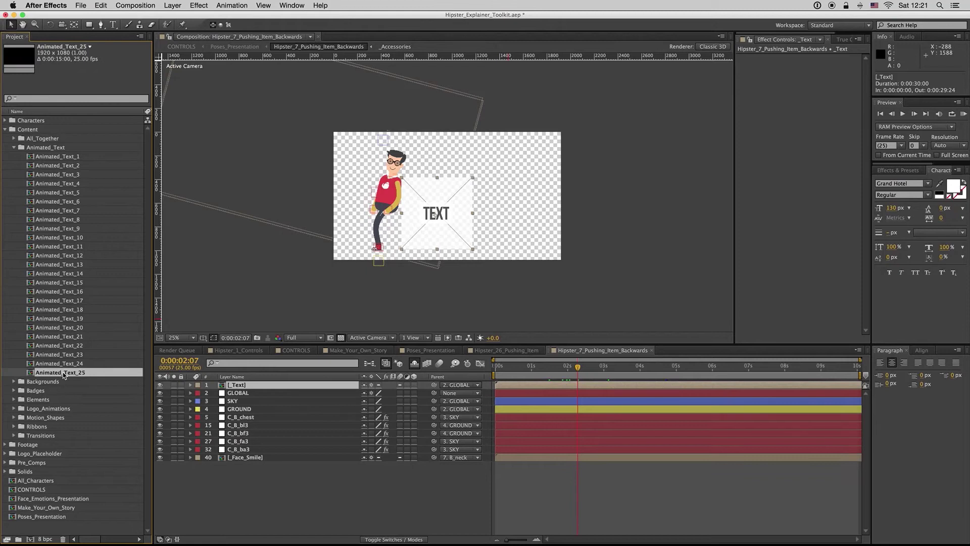
{"action": "left_click_drag", "start_coordinate": [61, 374], "coordinate": [259, 387]}
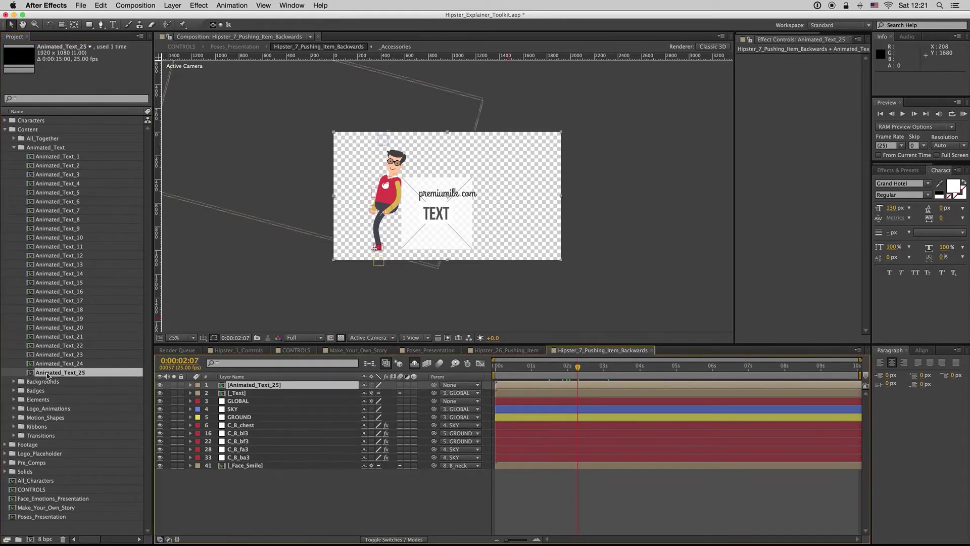
{"action": "left_click_drag", "start_coordinate": [57, 364], "coordinate": [246, 393]}
{"action": "left_click_drag", "start_coordinate": [433, 255], "coordinate": [434, 255]}
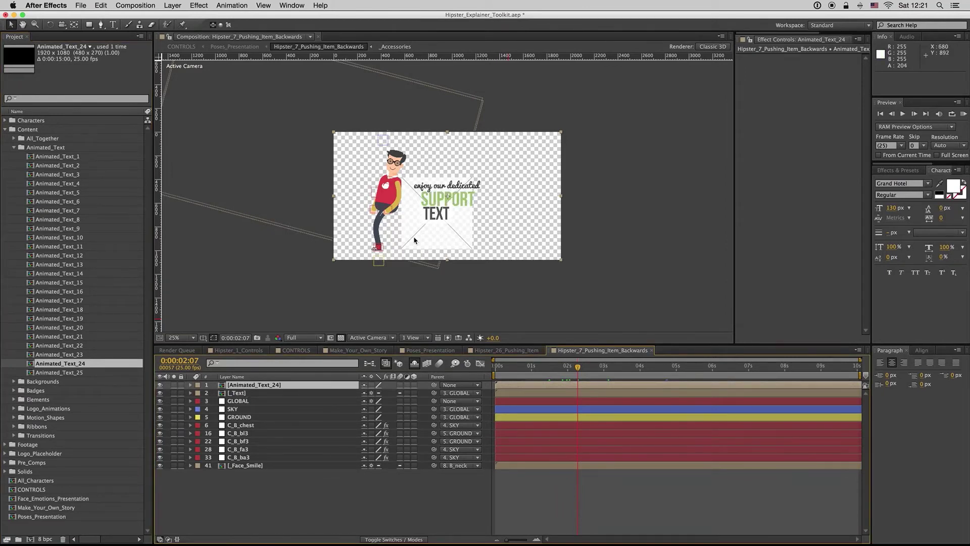
Enlarge the SUPPORT text slightly, nudge it left, and parent it to the _Text card.
{"action": "key", "text": "slash"}
{"action": "key", "text": "s"}
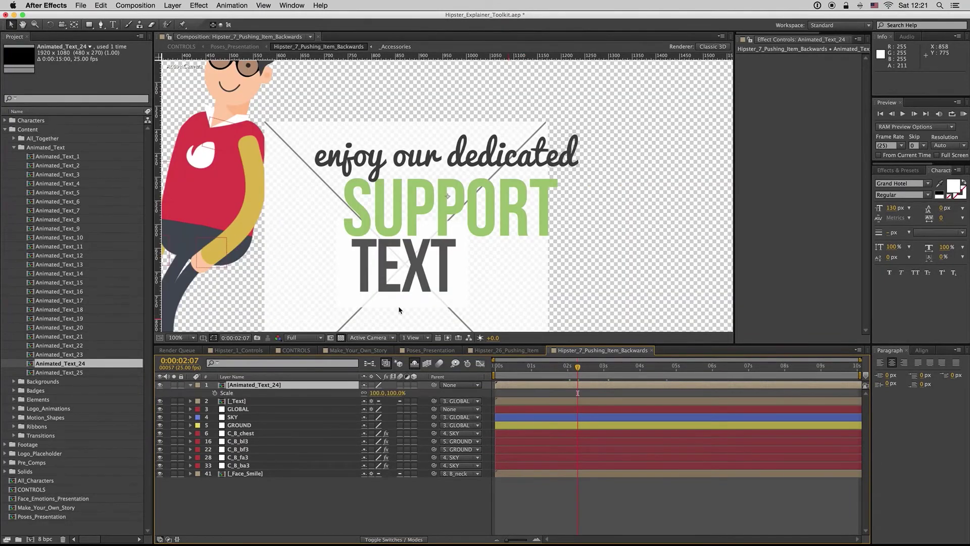
{"action": "key", "text": "comma"}
{"action": "key", "text": "comma"}
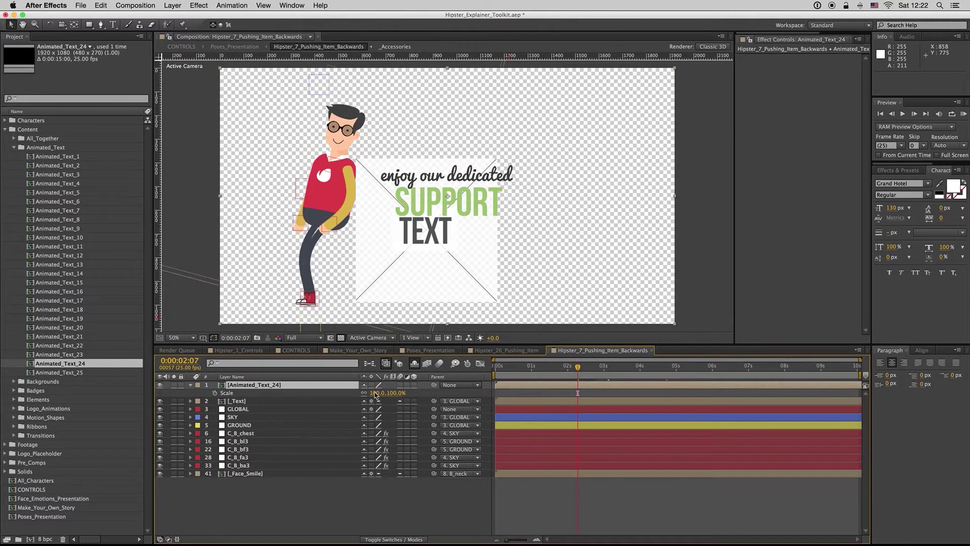
{"action": "left_click", "coordinate": [215, 392]}
{"action": "left_click_drag", "start_coordinate": [374, 393], "coordinate": [389, 391]}
{"action": "left_click_drag", "start_coordinate": [443, 203], "coordinate": [421, 204]}
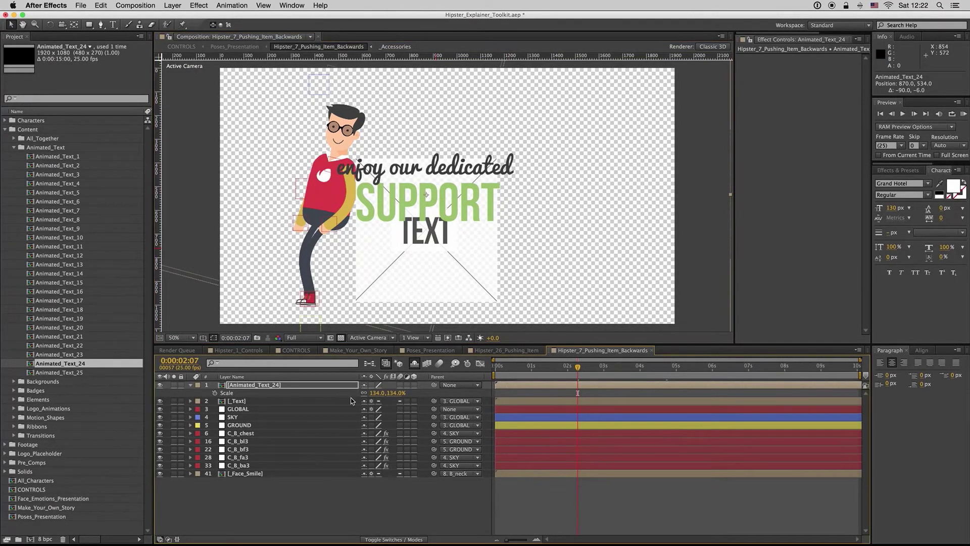
{"action": "left_click_drag", "start_coordinate": [434, 385], "coordinate": [240, 402]}
Hide the _Text placeholder card and return to the start of the animation.
{"action": "left_click", "coordinate": [160, 401]}
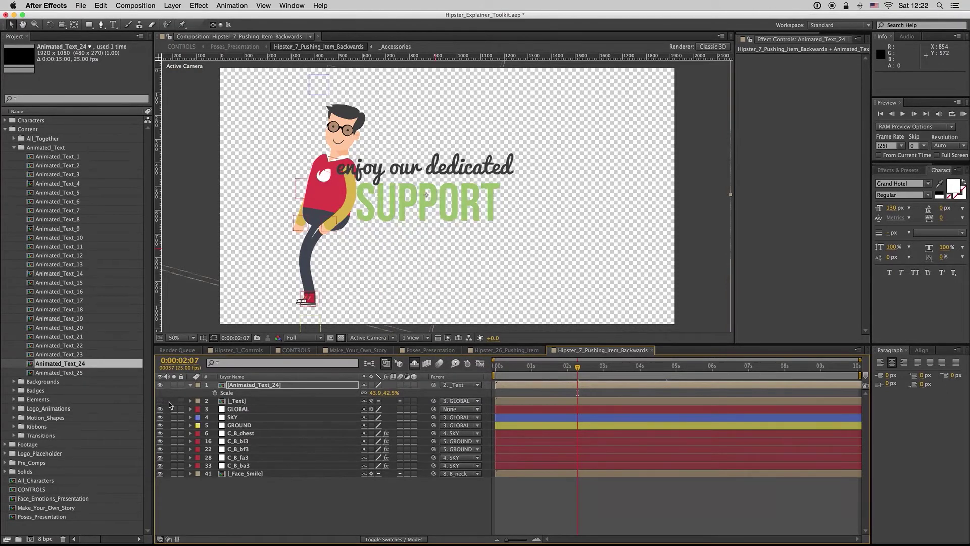
{"action": "key", "text": "comma"}
{"action": "key", "text": "comma"}
{"action": "key", "text": "comma"}
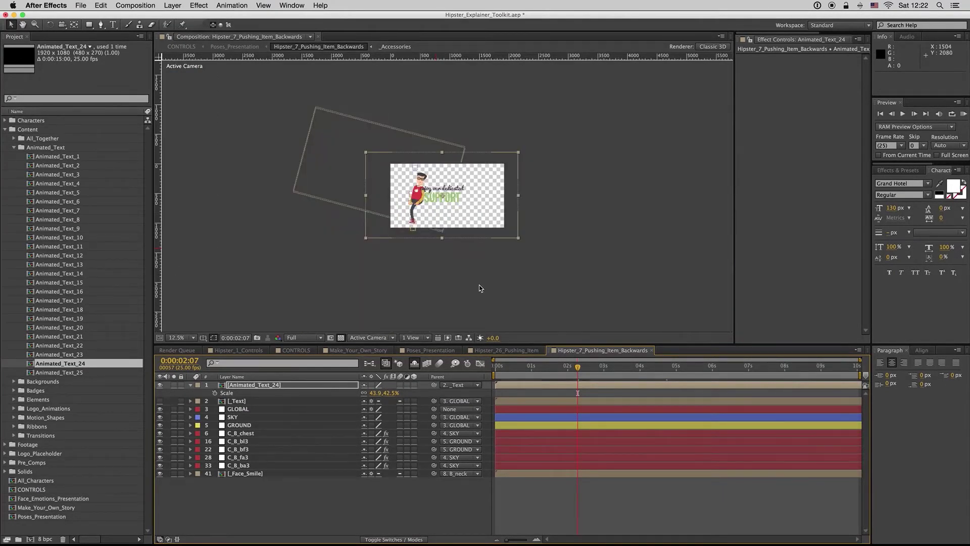
{"action": "key", "text": "period"}
{"action": "key", "text": "period"}
{"action": "key", "text": "period"}
{"action": "mouse_move", "coordinate": [538, 369]}
{"action": "left_mouse_down"}
{"action": "mouse_move", "coordinate": [484, 371]}
{"action": "mouse_move", "coordinate": [530, 369]}
{"action": "left_mouse_up"}
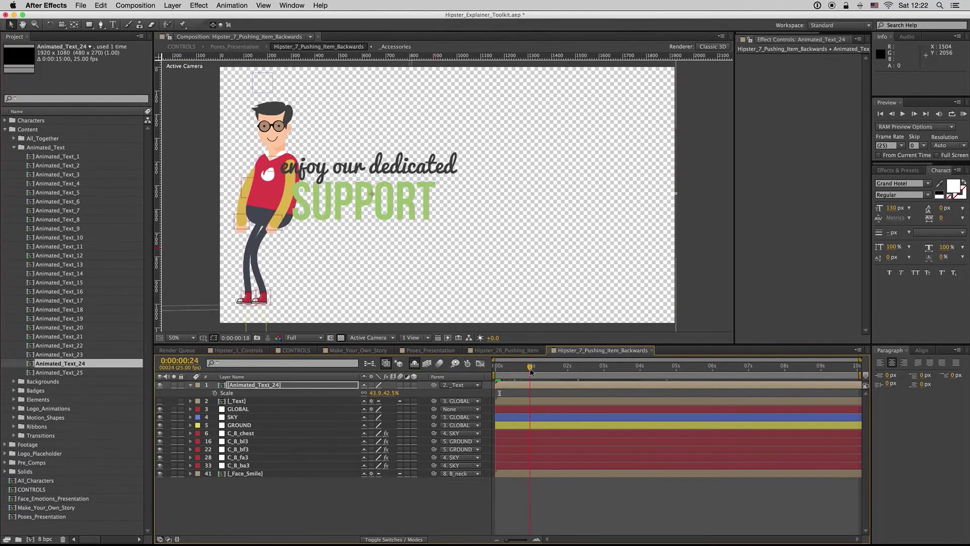
Preview at Quarter resolution, scrub to watch the SUPPORT text follow, and select Animated_Text_24.
{"action": "left_click", "coordinate": [304, 337]}
{"action": "left_click", "coordinate": [306, 388]}
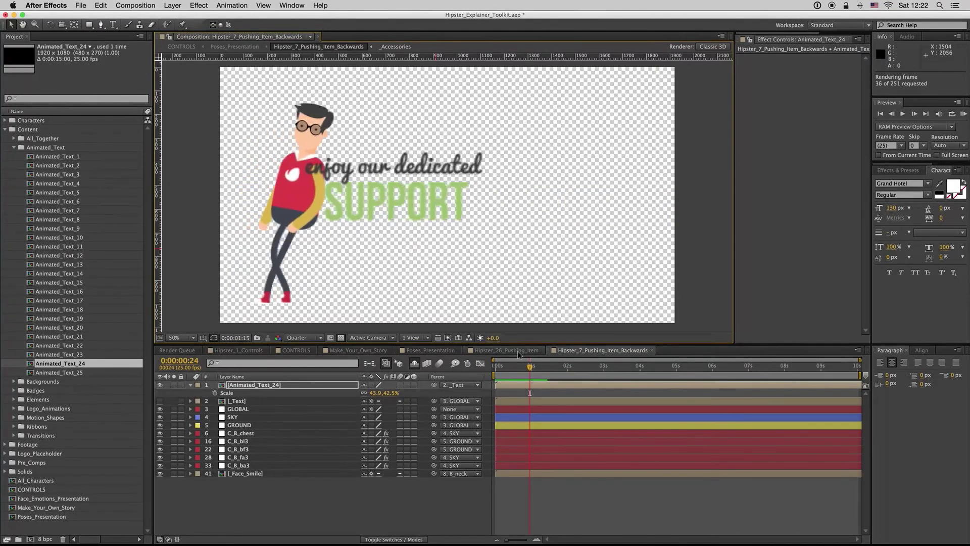
{"action": "left_click", "coordinate": [529, 367]}
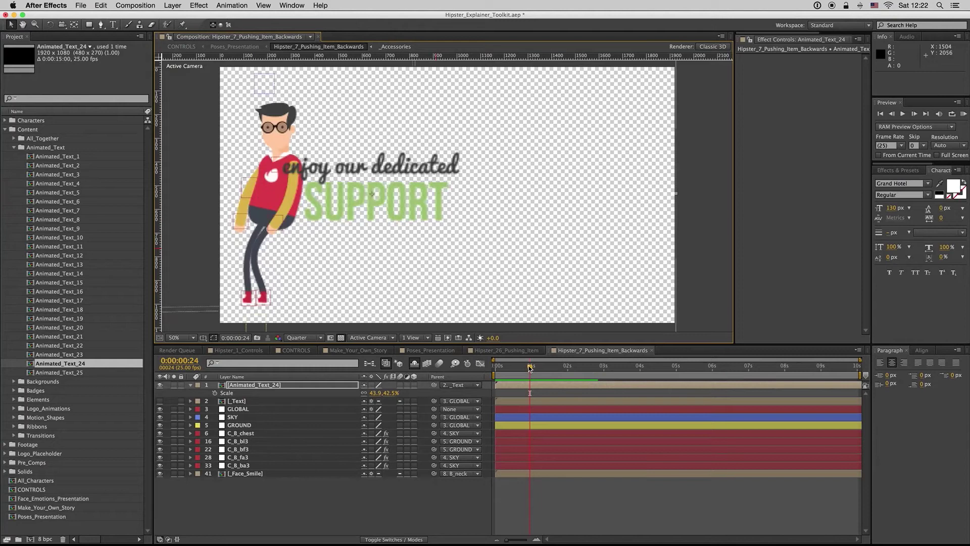
{"action": "left_click", "coordinate": [511, 367]}
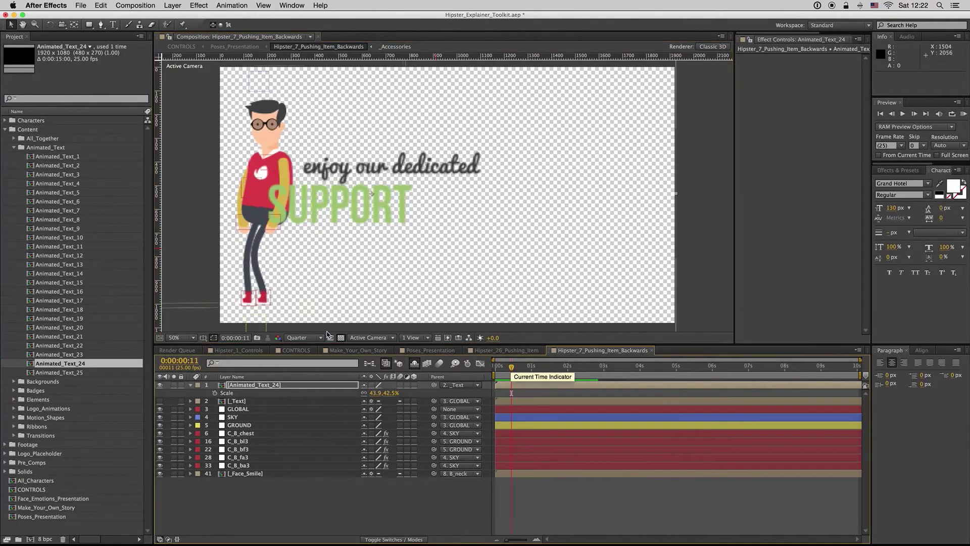
{"action": "left_click", "coordinate": [318, 338]}
{"action": "left_click", "coordinate": [525, 371]}
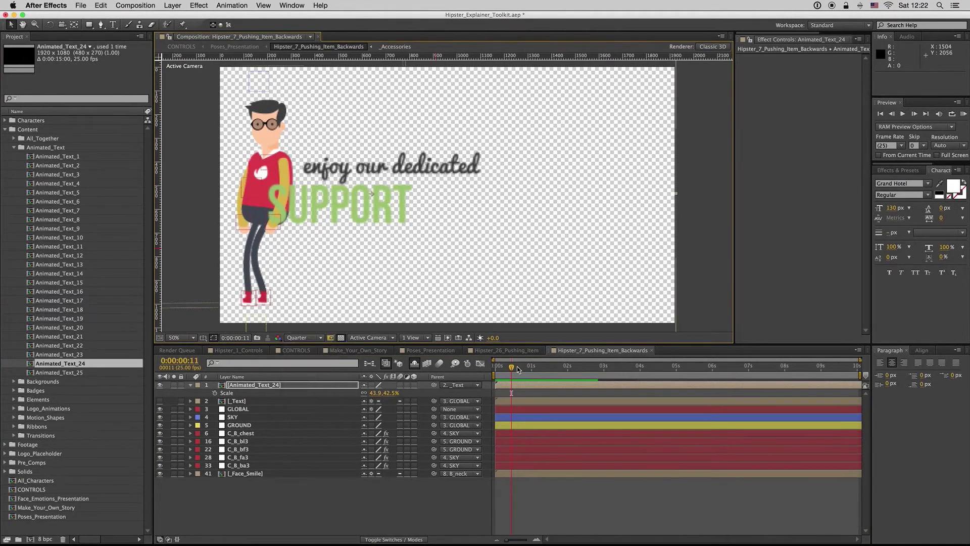
{"action": "left_click_drag", "start_coordinate": [518, 369], "coordinate": [714, 385]}
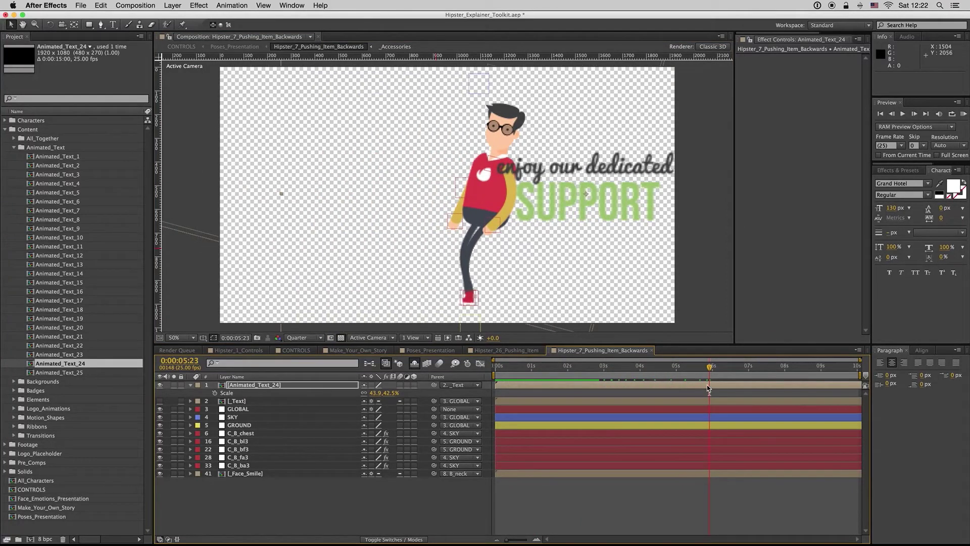
{"action": "left_click", "coordinate": [708, 387]}
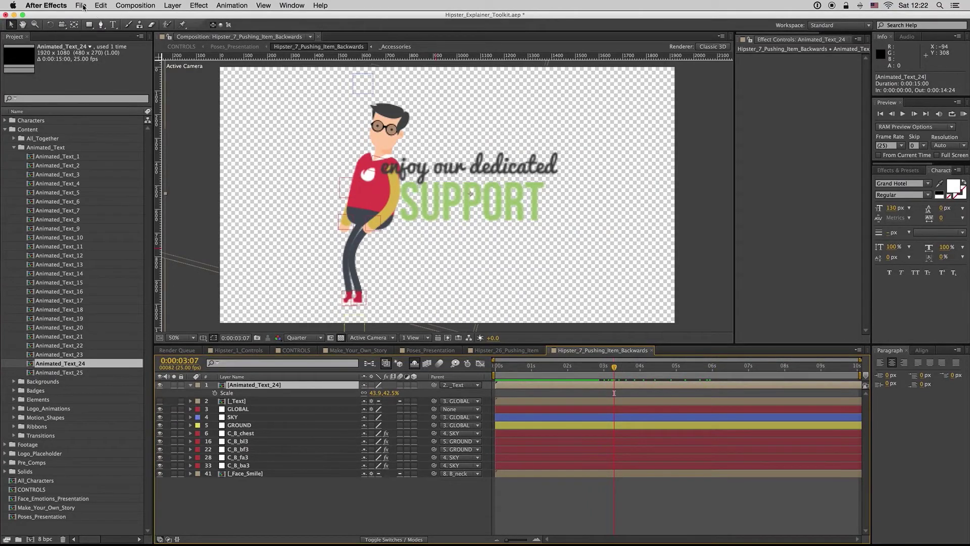
{"action": "left_click", "coordinate": [164, 7]}
{"action": "mouse_move", "coordinate": [273, 109]}
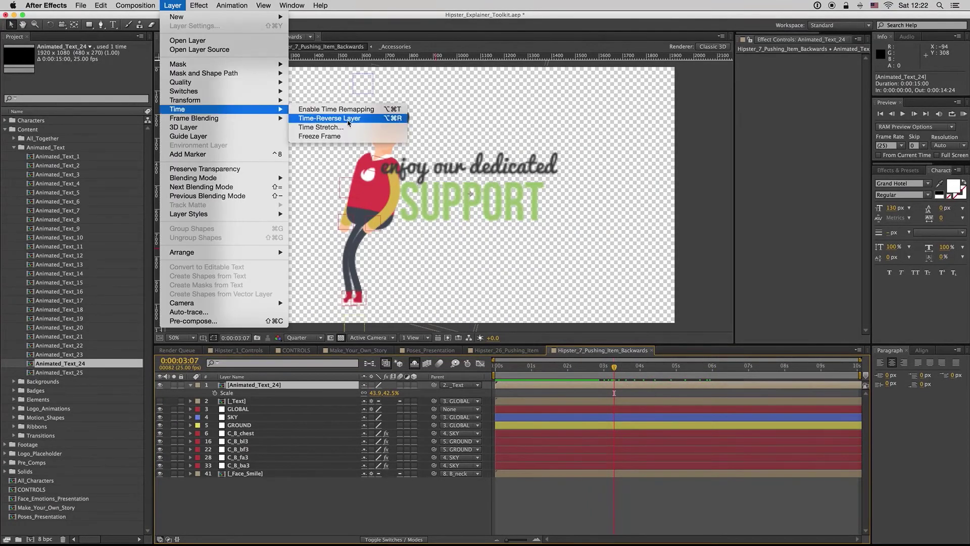
{"action": "left_click", "coordinate": [349, 140]}
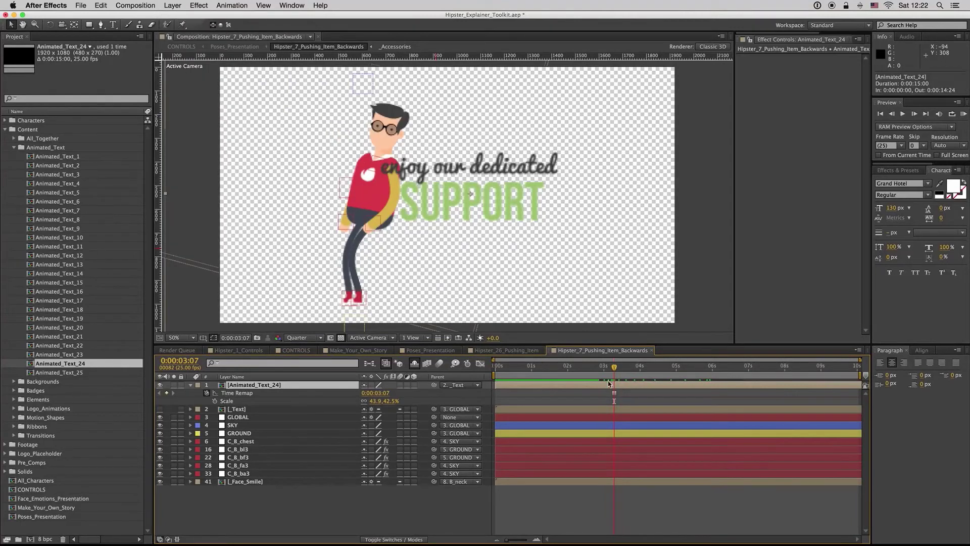
{"action": "left_click_drag", "start_coordinate": [606, 372], "coordinate": [487, 373]}
{"action": "key", "text": "space"}
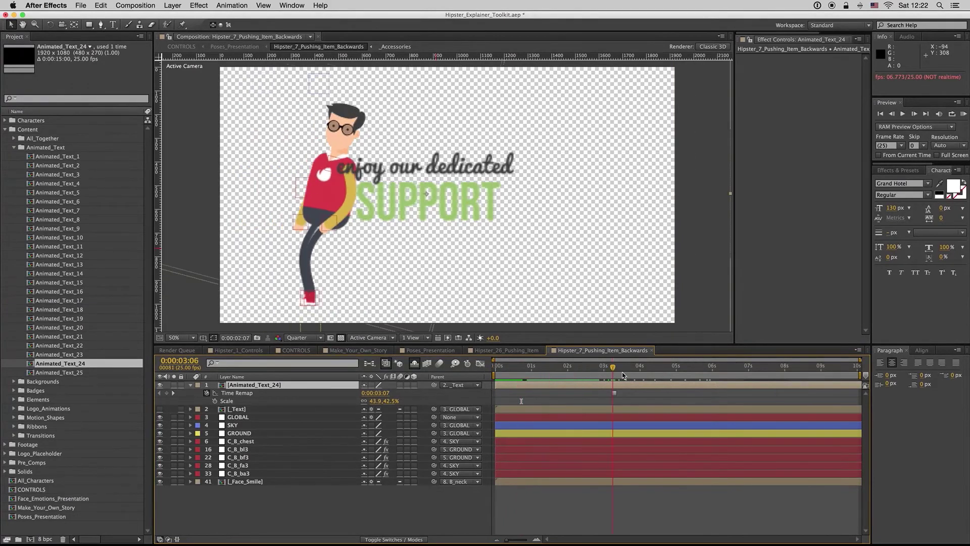
{"action": "key", "text": "space"}
{"action": "key", "text": "space"}
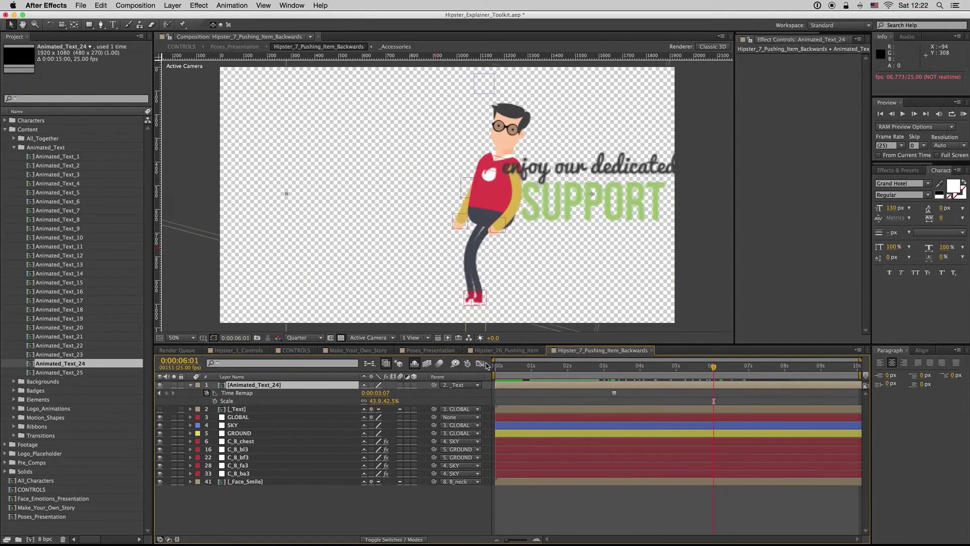
Copy the Hipster_7 pose layer into Make_Your_Own_Story, replacing the sofa and sitting character layers.
{"action": "left_click", "coordinate": [508, 350]}
{"action": "left_click", "coordinate": [435, 349]}
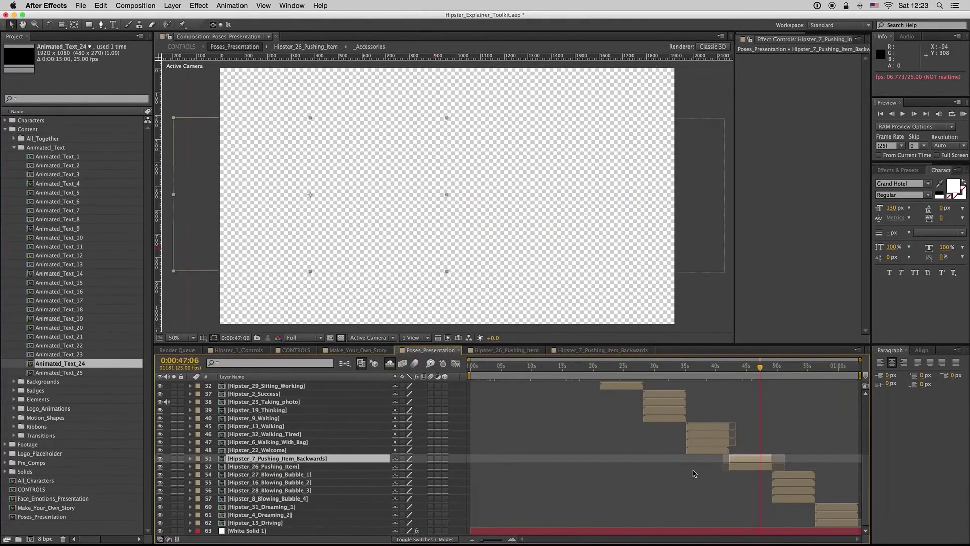
{"action": "key", "text": "super+c"}
{"action": "left_click", "coordinate": [358, 350]}
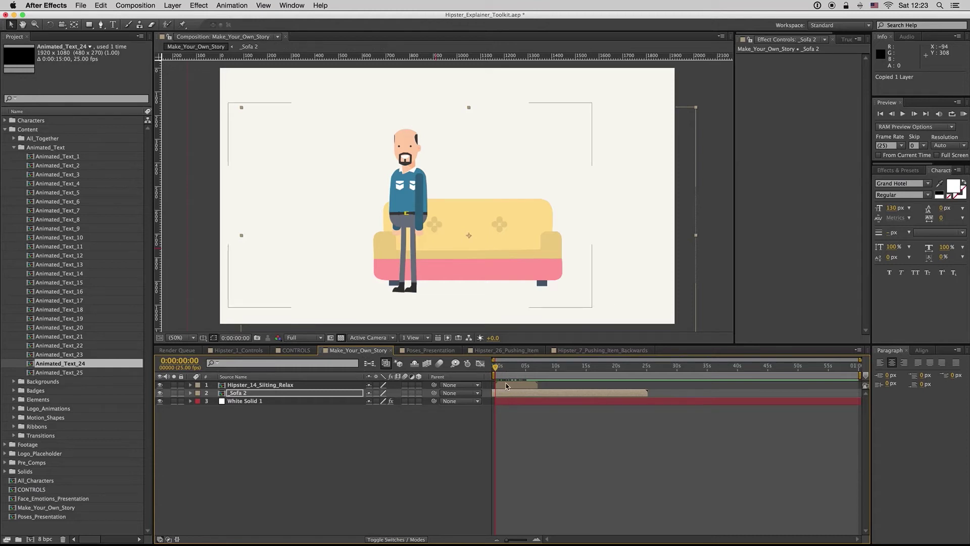
{"action": "left_click", "coordinate": [247, 385], "text": "shift"}
{"action": "key", "text": "Delete"}
{"action": "key", "text": "super+v"}
Start the pasted pose near 3 seconds at 80% scale, play it back, and open its composition.
{"action": "left_click_drag", "start_coordinate": [771, 388], "coordinate": [533, 369]}
{"action": "key", "text": "s"}
{"action": "left_click", "coordinate": [388, 393]}
{"action": "key", "text": "Return"}
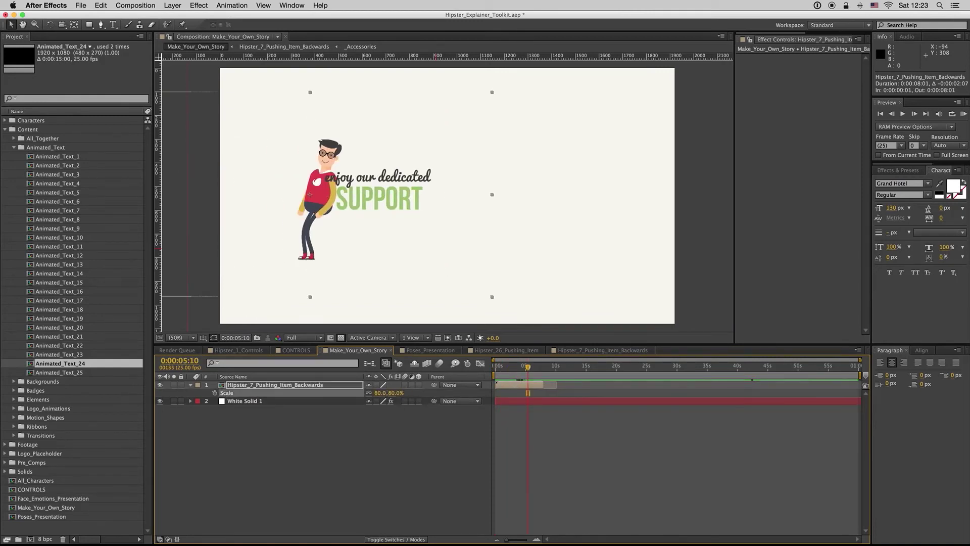
{"action": "key", "text": "space"}
{"action": "left_click", "coordinate": [544, 384]}
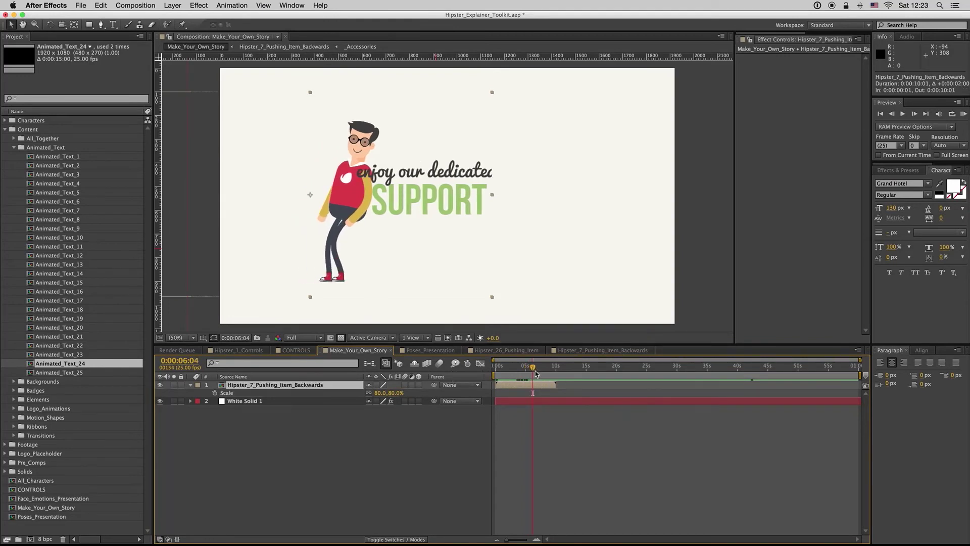
{"action": "left_click", "coordinate": [547, 368]}
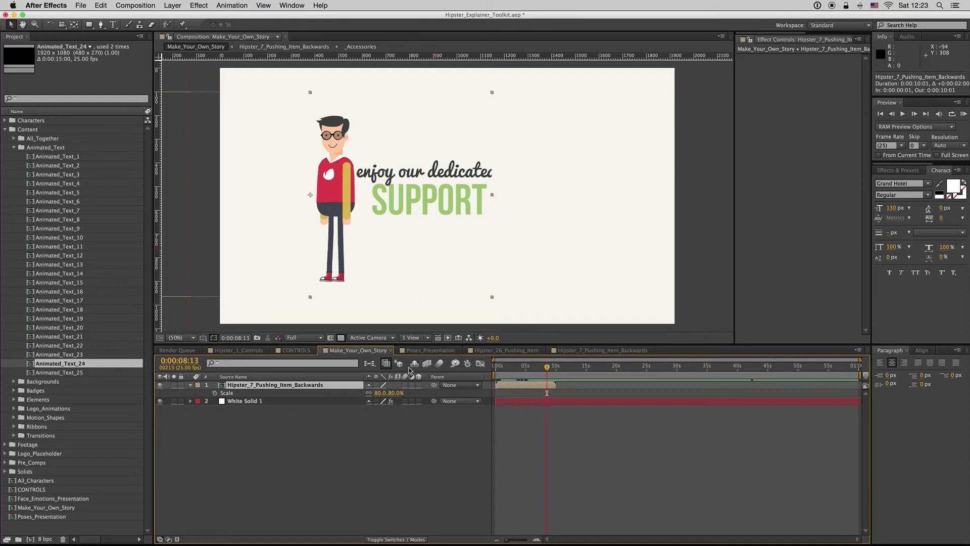
{"action": "left_click", "coordinate": [552, 350]}
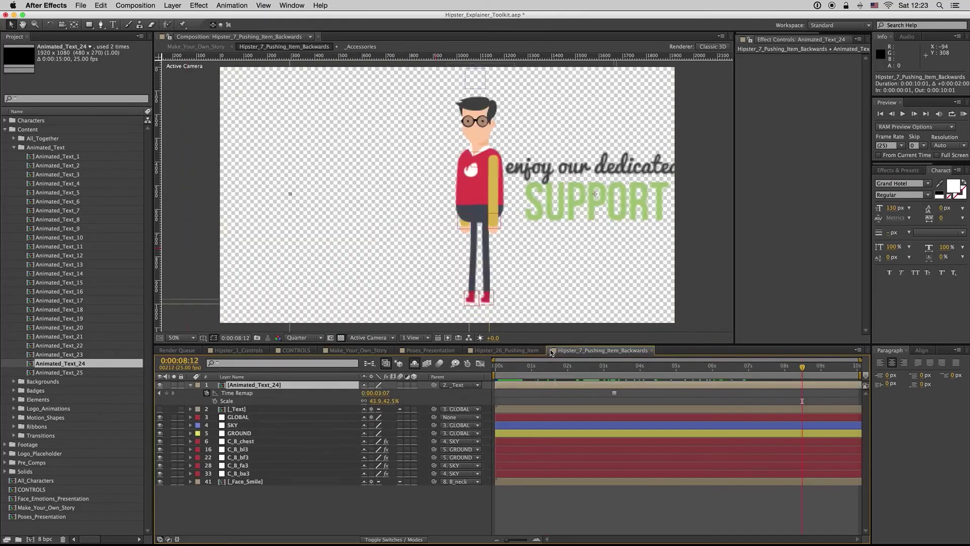
Close Hipster_7_Pushing_Item_Backwards, collapse Animated_Text, and expand Elements > Financial to list _ATM.
{"action": "left_click", "coordinate": [650, 350]}
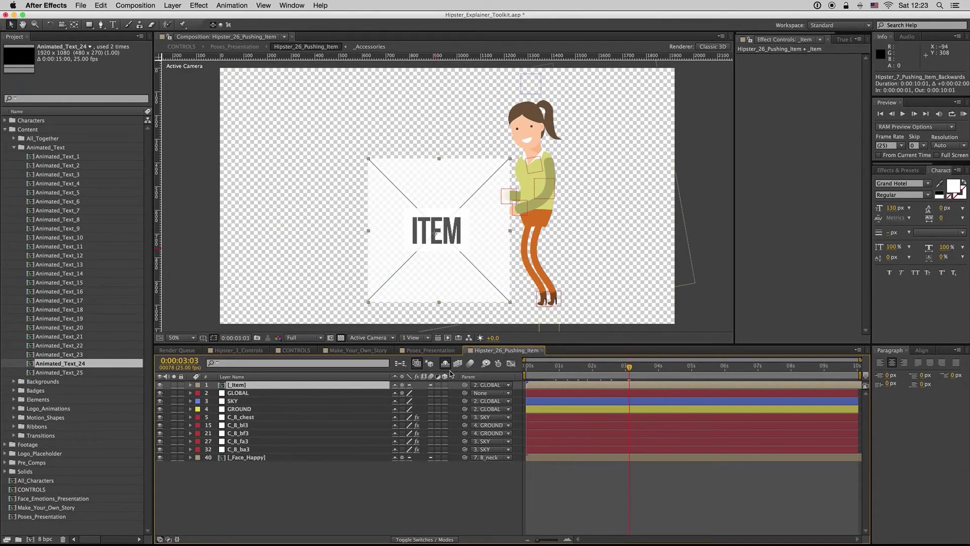
{"action": "left_click", "coordinate": [577, 368]}
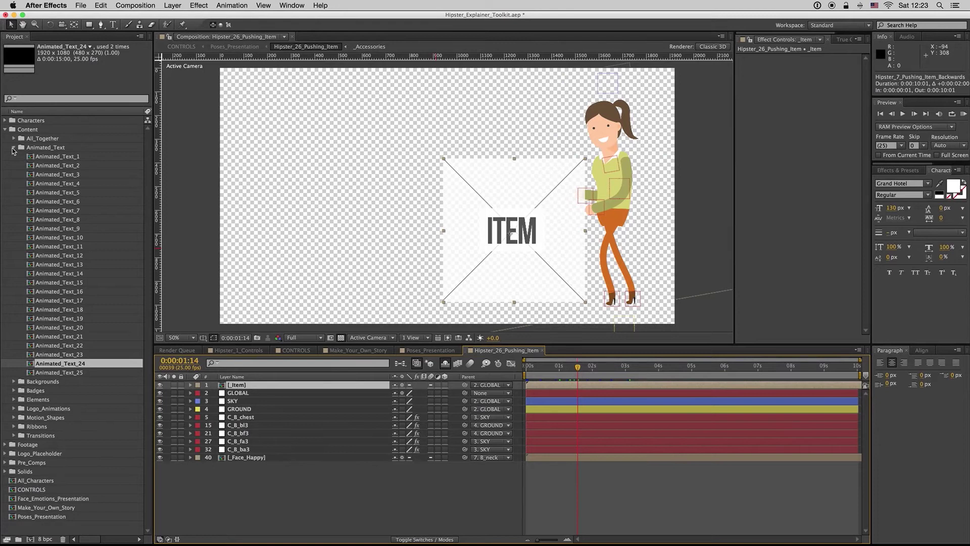
{"action": "left_click", "coordinate": [14, 147]}
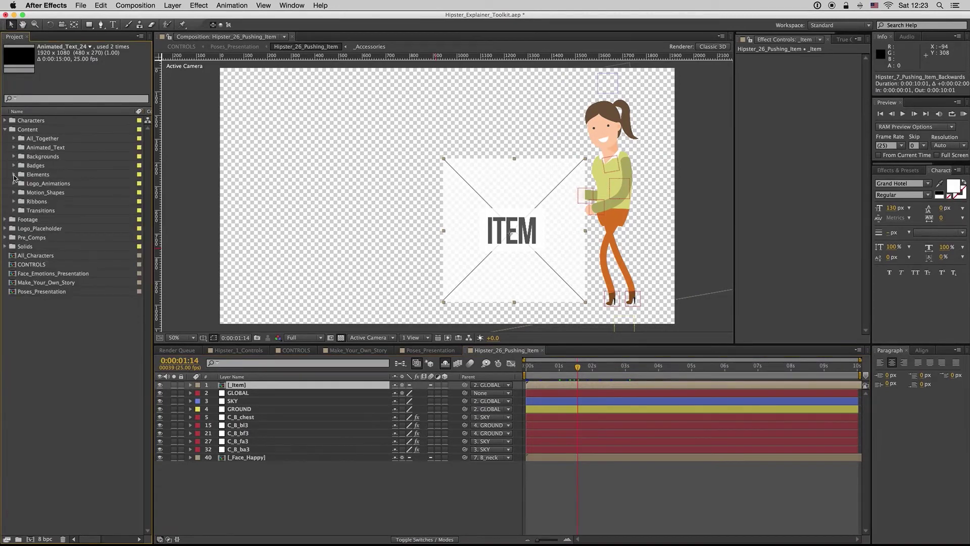
{"action": "left_click", "coordinate": [14, 174]}
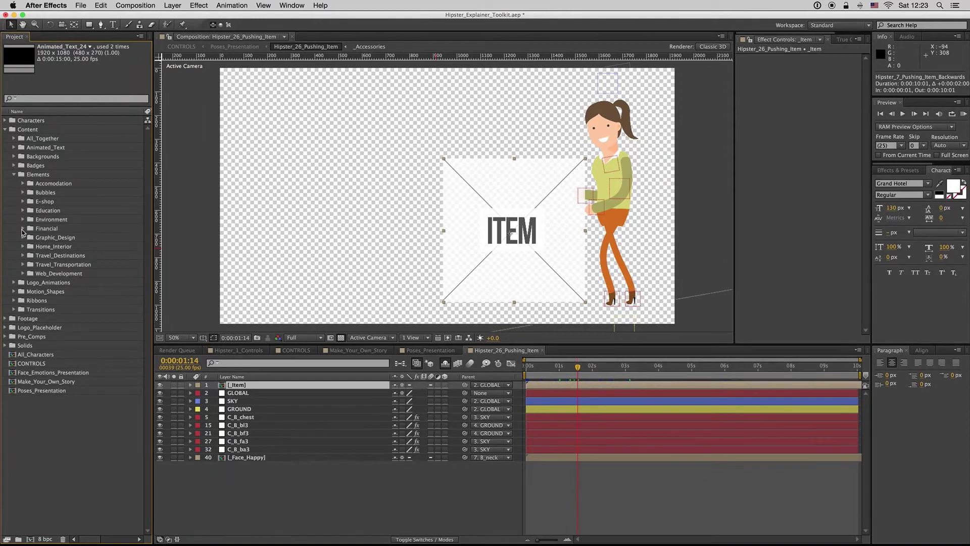
{"action": "left_click", "coordinate": [22, 230]}
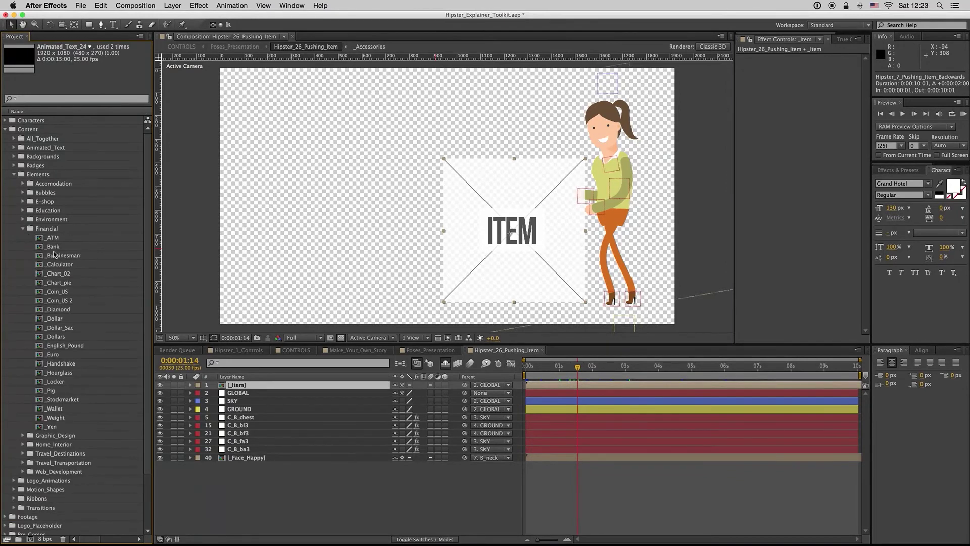
Place the _ATM asset over the ITEM placeholder and hide the [_Item] layer.
{"action": "left_click_drag", "start_coordinate": [54, 240], "coordinate": [235, 386]}
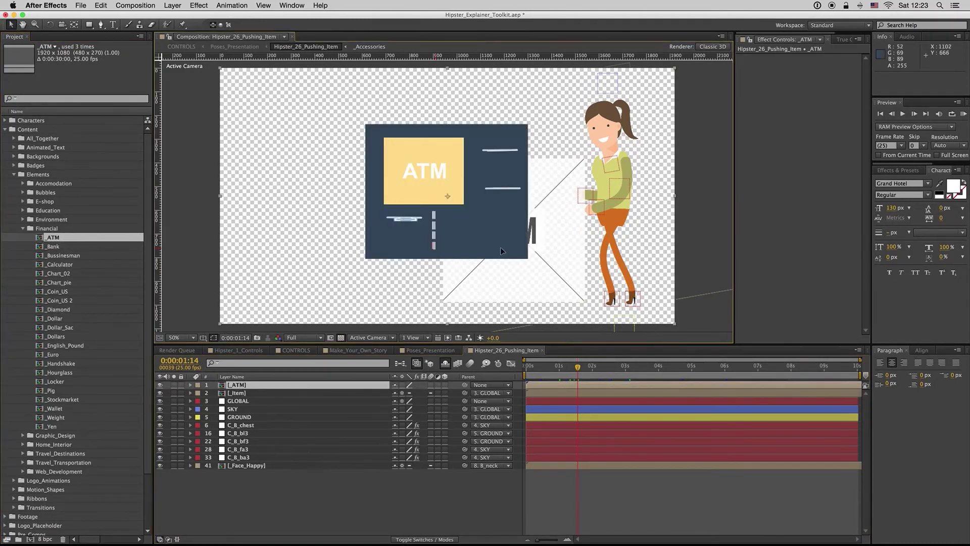
{"action": "left_click_drag", "start_coordinate": [489, 230], "coordinate": [547, 269]}
{"action": "left_click", "coordinate": [159, 392]}
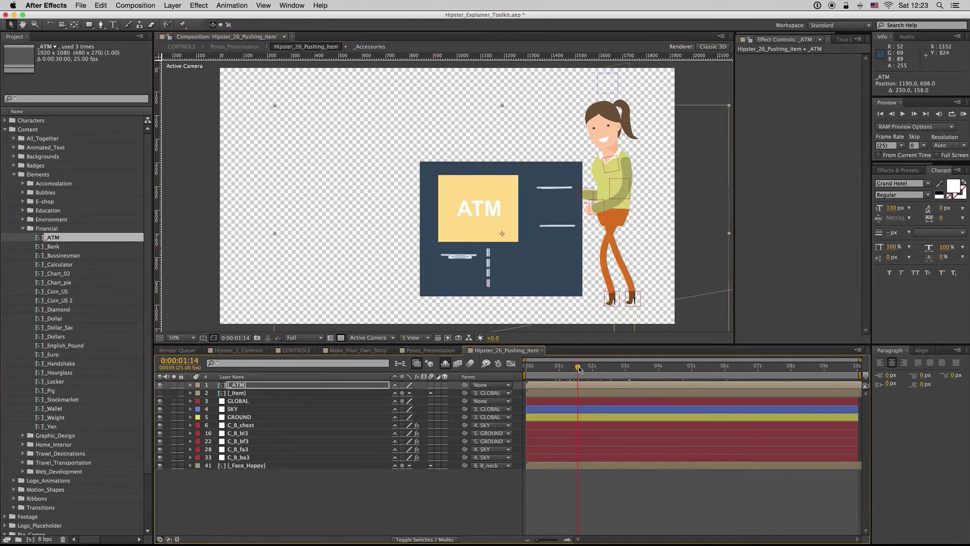
{"action": "mouse_move", "coordinate": [578, 366]}
{"action": "left_mouse_down"}
{"action": "mouse_move", "coordinate": [632, 371]}
{"action": "mouse_move", "coordinate": [558, 373]}
{"action": "mouse_move", "coordinate": [583, 371]}
{"action": "left_mouse_up"}
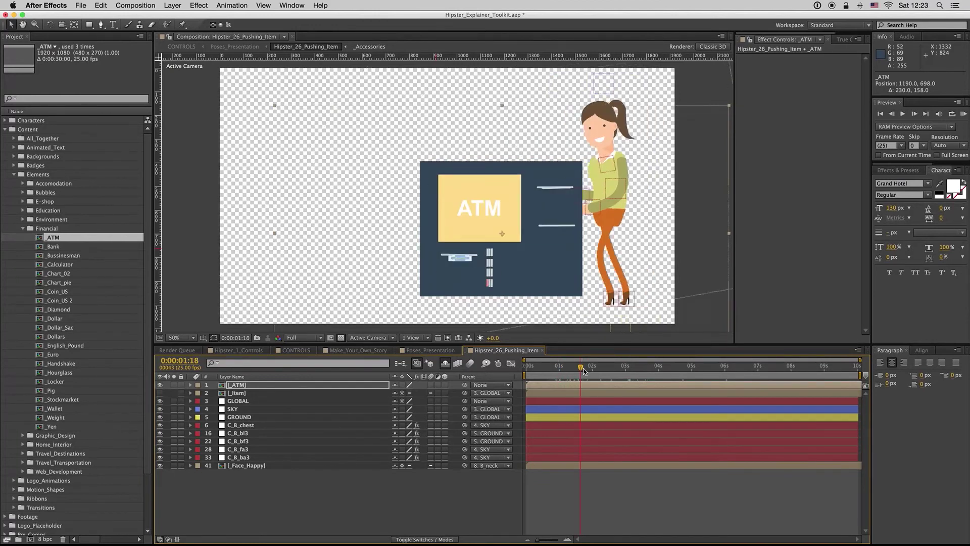
Parent _ATM to [_Item], confirm it follows, then copy the pose layer from Poses_Presentation.
{"action": "left_click_drag", "start_coordinate": [464, 385], "coordinate": [238, 394]}
{"action": "left_click_drag", "start_coordinate": [597, 370], "coordinate": [752, 372]}
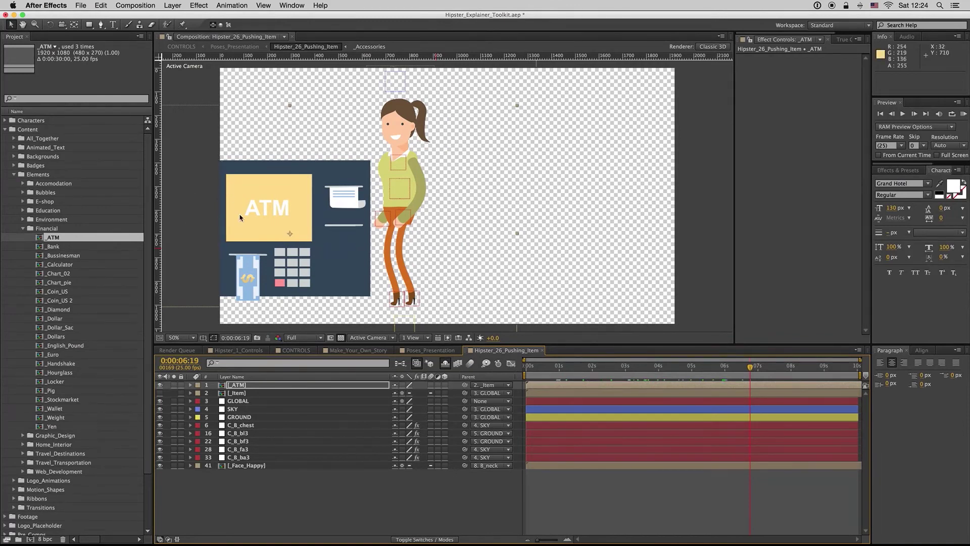
{"action": "left_click_drag", "start_coordinate": [752, 371], "coordinate": [768, 370]}
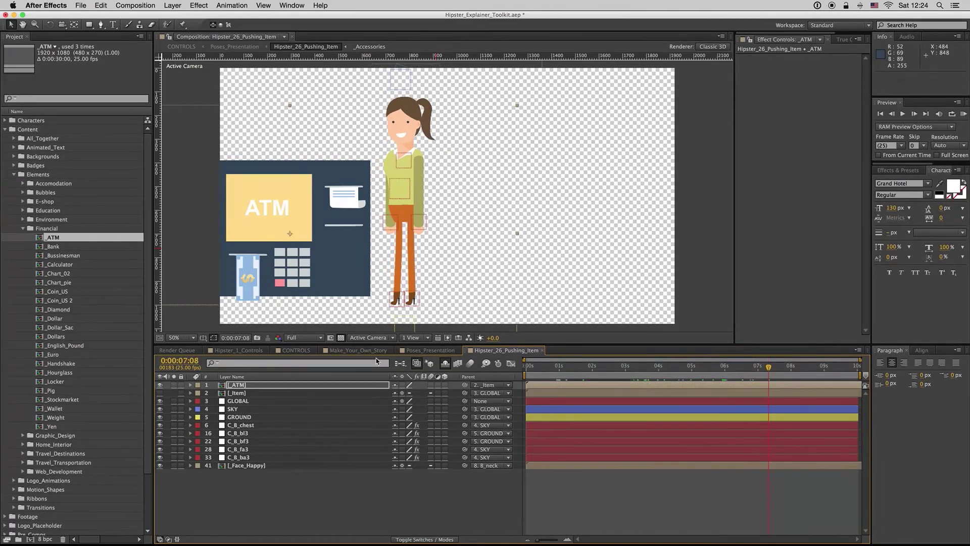
{"action": "left_click", "coordinate": [428, 350]}
{"action": "key", "text": "ctrl+c"}
Paste a fresh pose layer into Make_Your_Own_Story, delete the older one, and start it near the beginning.
{"action": "left_click", "coordinate": [358, 350]}
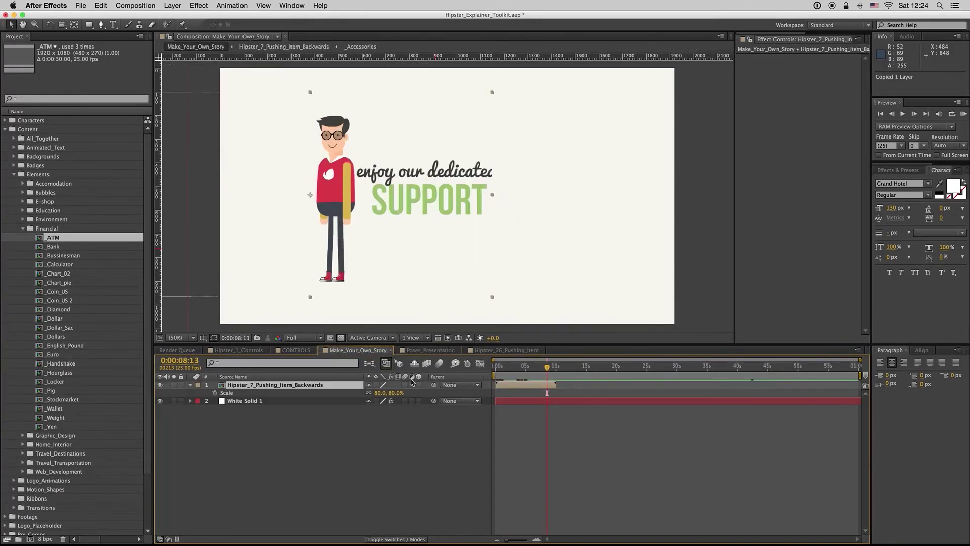
{"action": "key", "text": "ctrl+v"}
{"action": "left_click", "coordinate": [529, 394]}
{"action": "key", "text": "Delete"}
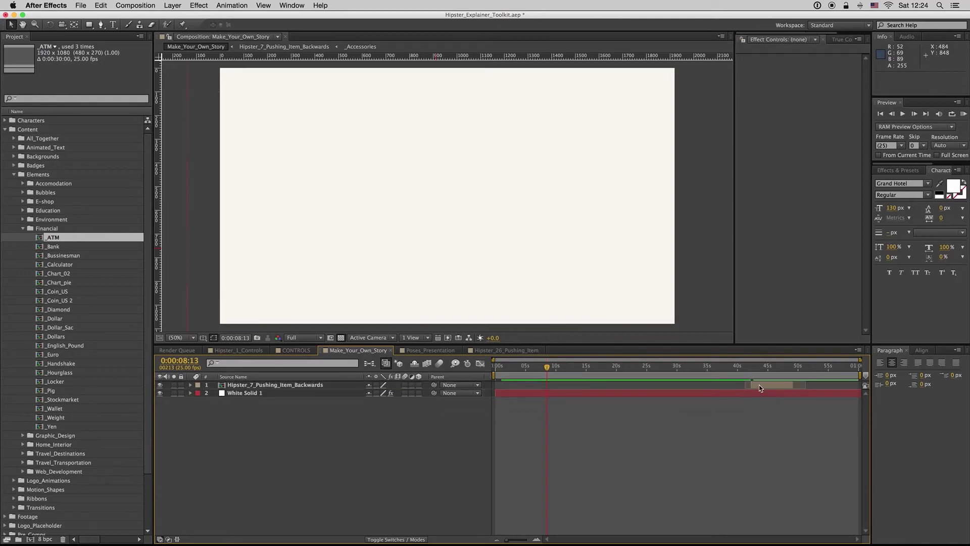
{"action": "left_click_drag", "start_coordinate": [759, 384], "coordinate": [520, 369]}
{"action": "left_click", "coordinate": [527, 367]}
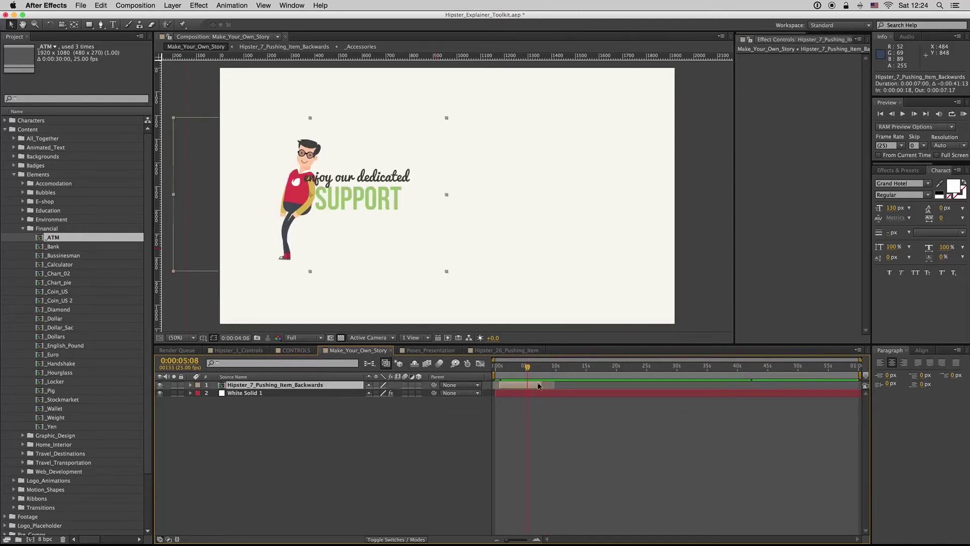
Replace the pushing-backwards pose with Hipster_26_Pushing_Item from Poses_Presentation, starting near 1 second.
{"action": "left_click", "coordinate": [430, 350]}
{"action": "left_click", "coordinate": [764, 465]}
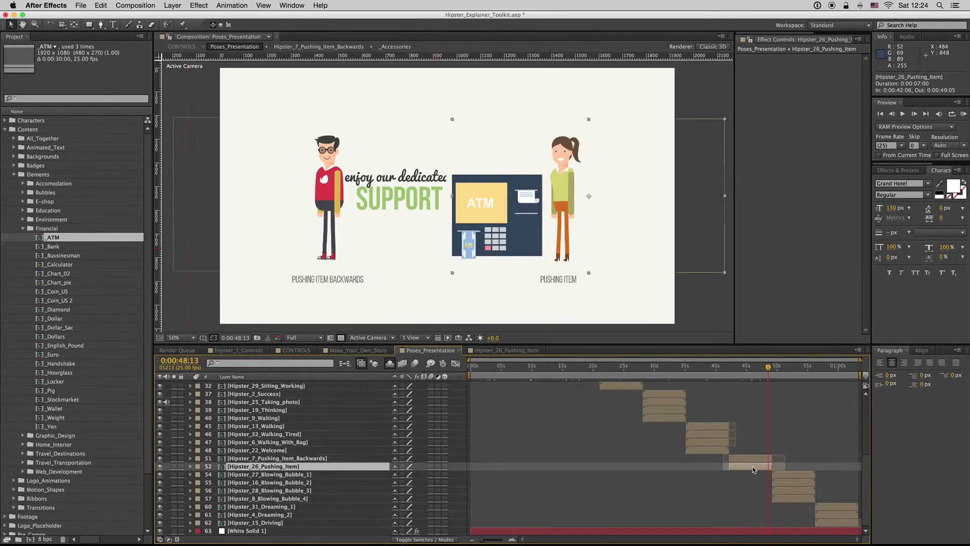
{"action": "key", "text": "super+c"}
{"action": "left_click", "coordinate": [364, 350]}
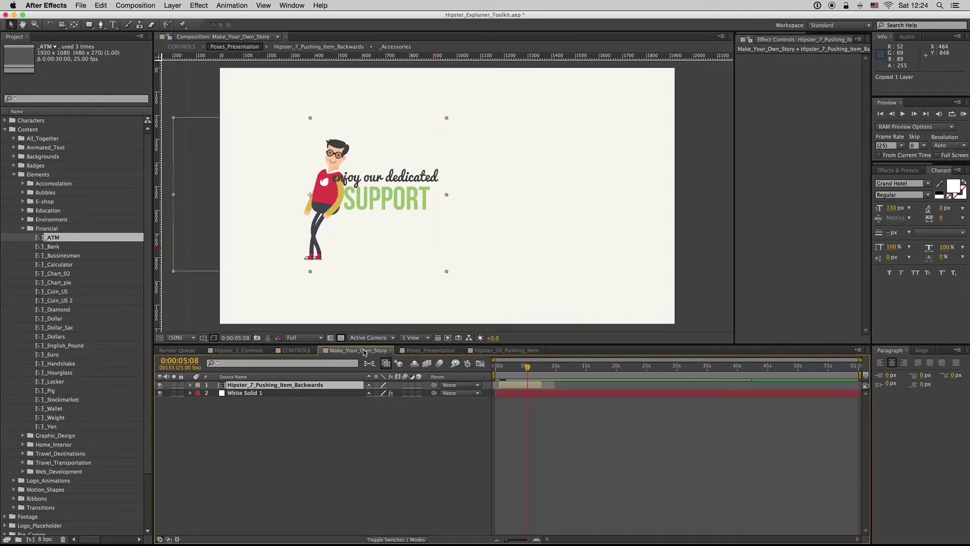
{"action": "key", "text": "super+v"}
{"action": "left_click", "coordinate": [528, 394]}
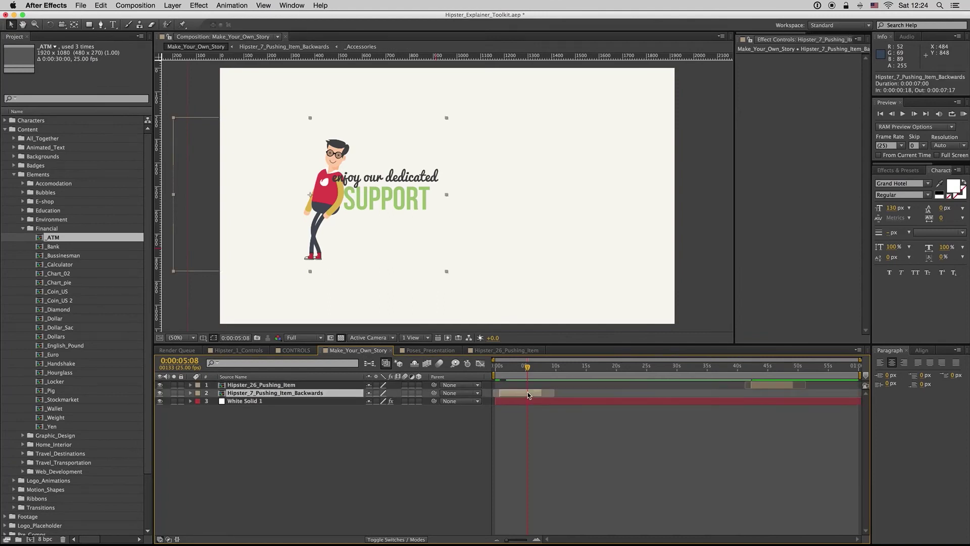
{"action": "key", "text": "Delete"}
{"action": "left_click_drag", "start_coordinate": [770, 387], "coordinate": [564, 384]}
Scale Hipster_26_Pushing_Item to 80% and enable Collapse Transformations so the ATM isn't cropped.
{"action": "key", "text": "s"}
{"action": "left_click", "coordinate": [394, 393]}
{"action": "type", "text": "80"}
{"action": "key", "text": "Return"}
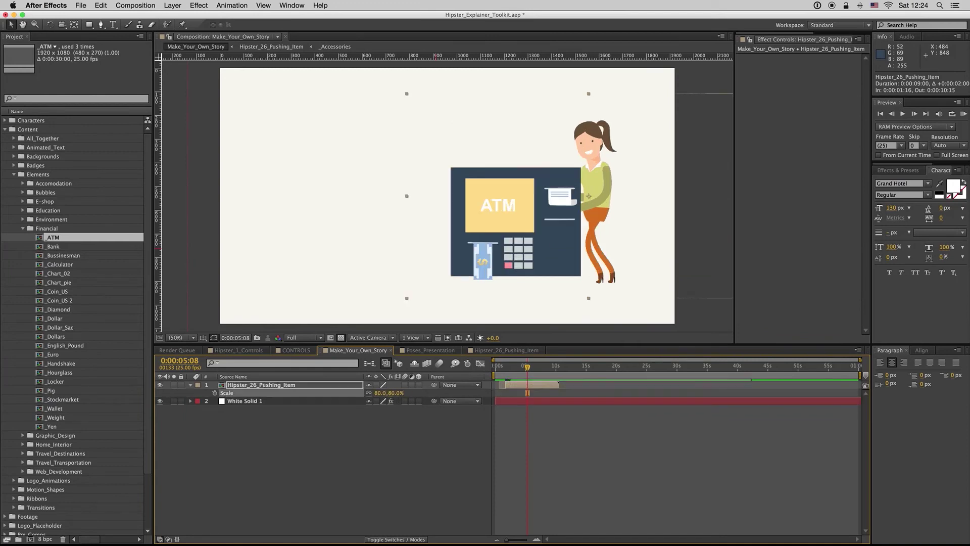
{"action": "left_click_drag", "start_coordinate": [538, 369], "coordinate": [552, 367]}
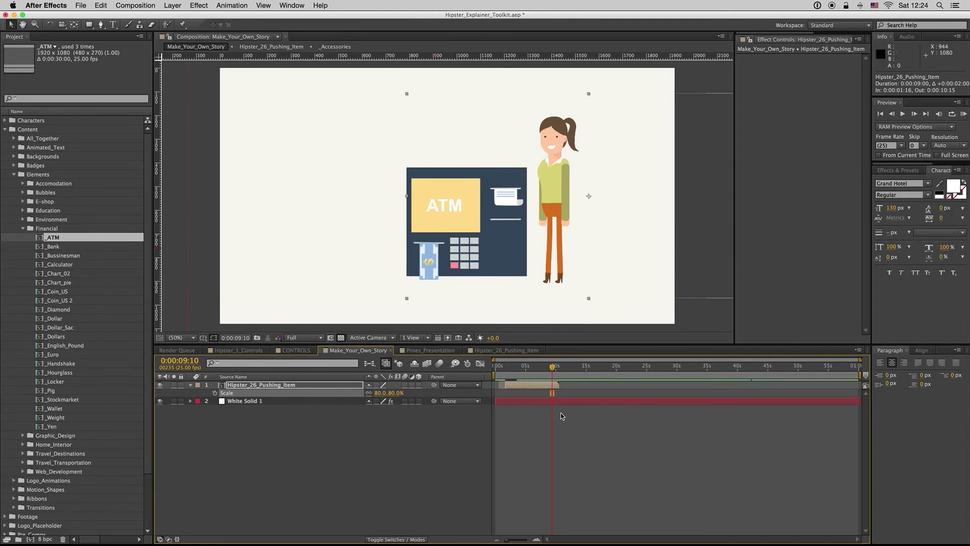
{"action": "left_click", "coordinate": [537, 388]}
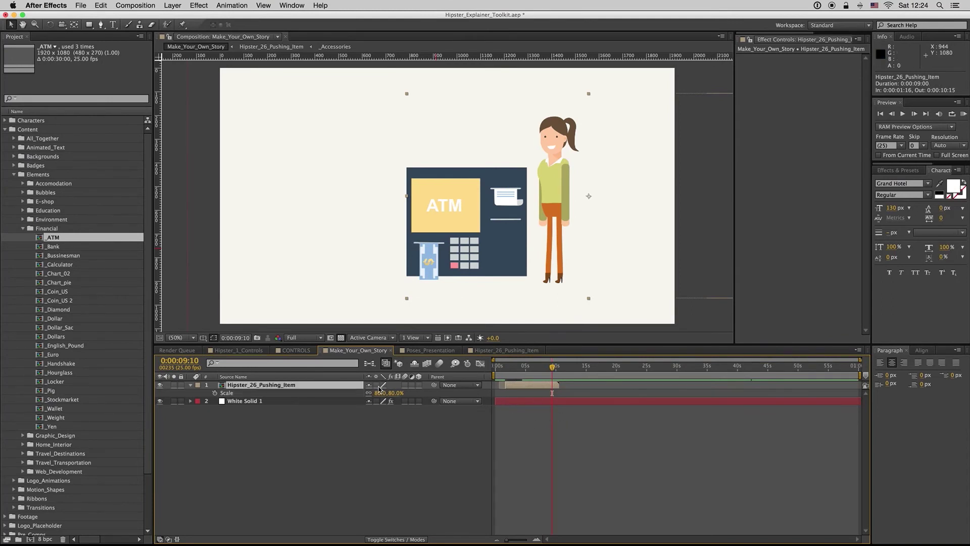
{"action": "left_click", "coordinate": [376, 386]}
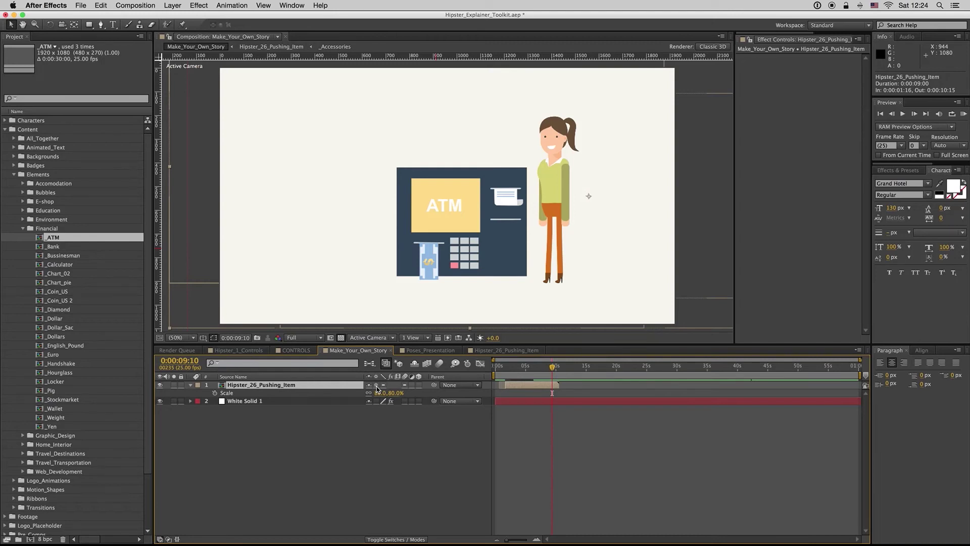
{"action": "left_click", "coordinate": [189, 386]}
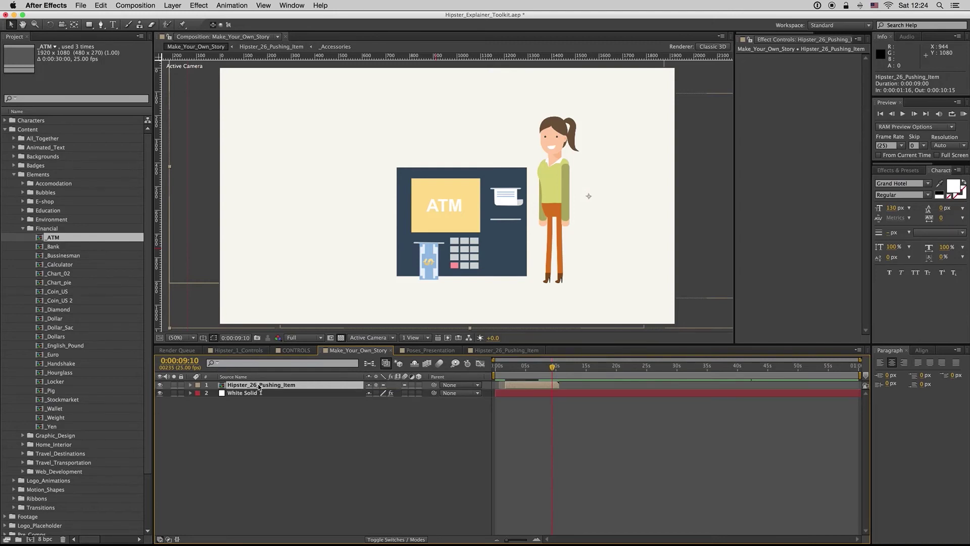
Open the Hipster_26_Pushing_Item precomp, then return to Poses_Presentation.
{"action": "double_click", "coordinate": [259, 387]}
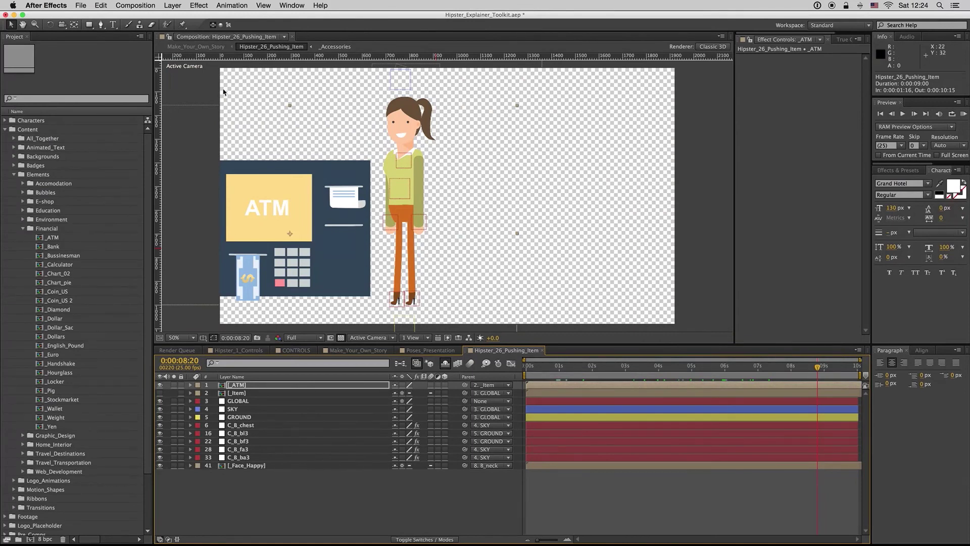
{"action": "left_click", "coordinate": [431, 351]}
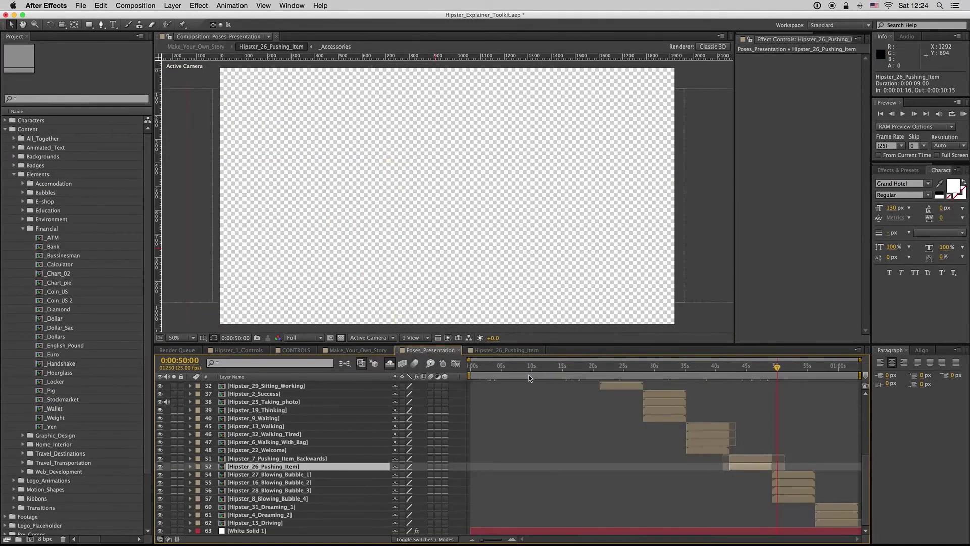
{"action": "left_click", "coordinate": [360, 350]}
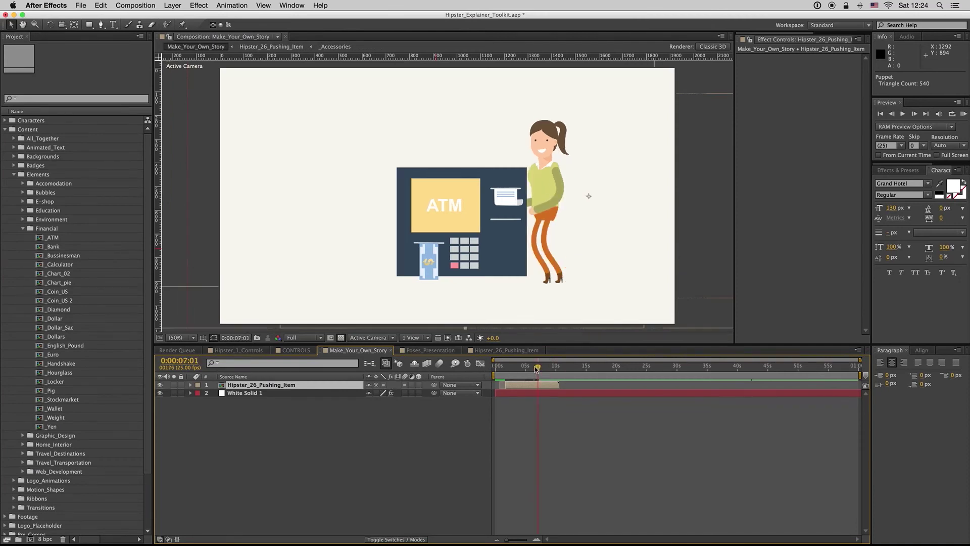
{"action": "left_click", "coordinate": [446, 352]}
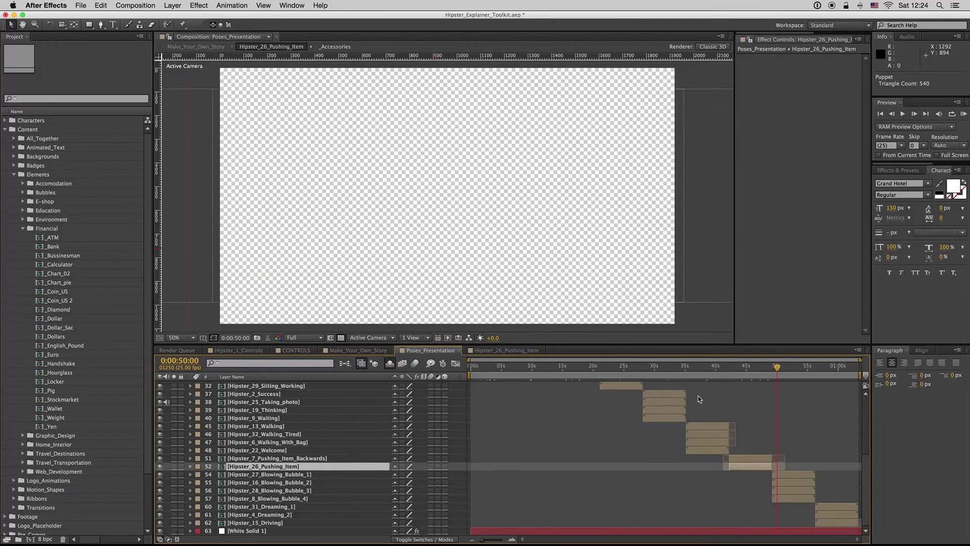
Open Hipster_27_Blowing_Bubble_1 and advance to where the Hello! bubble is full size.
{"action": "left_click", "coordinate": [788, 369]}
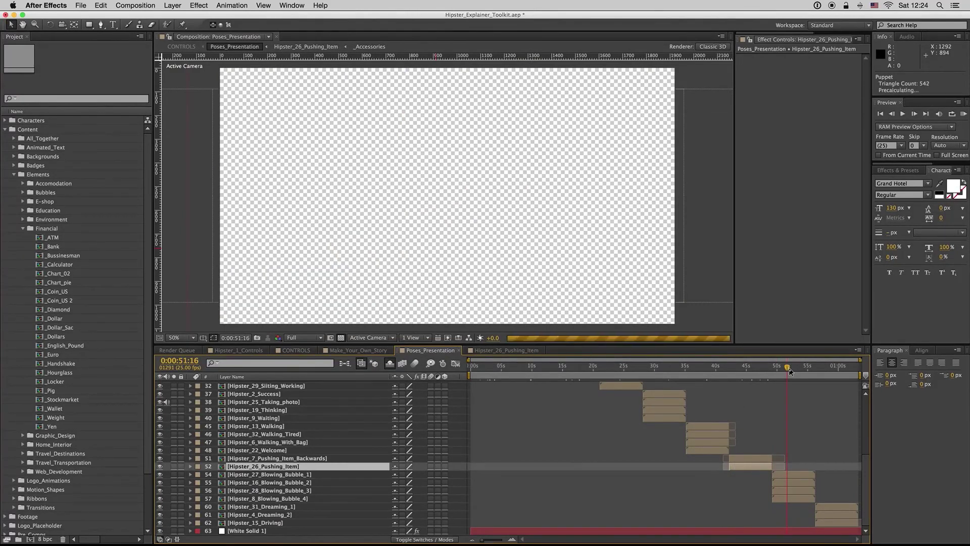
{"action": "left_click", "coordinate": [796, 477]}
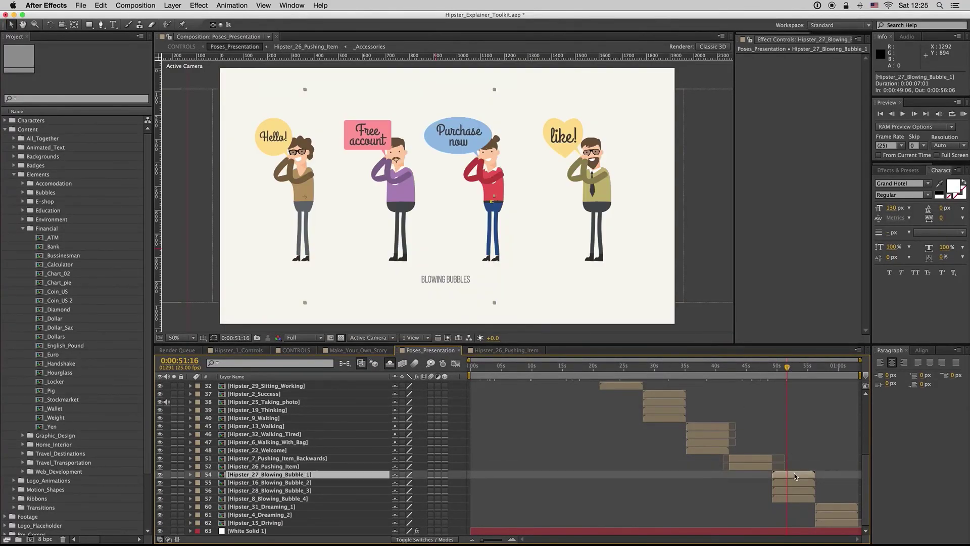
{"action": "double_click", "coordinate": [799, 473]}
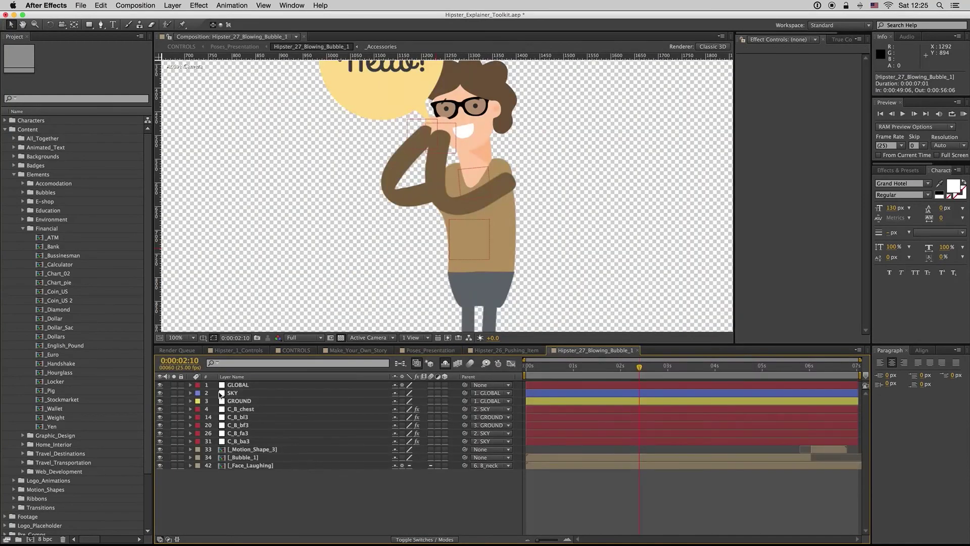
{"action": "scroll", "coordinate": [433, 232], "scroll_direction": "up", "scroll_amount": 5}
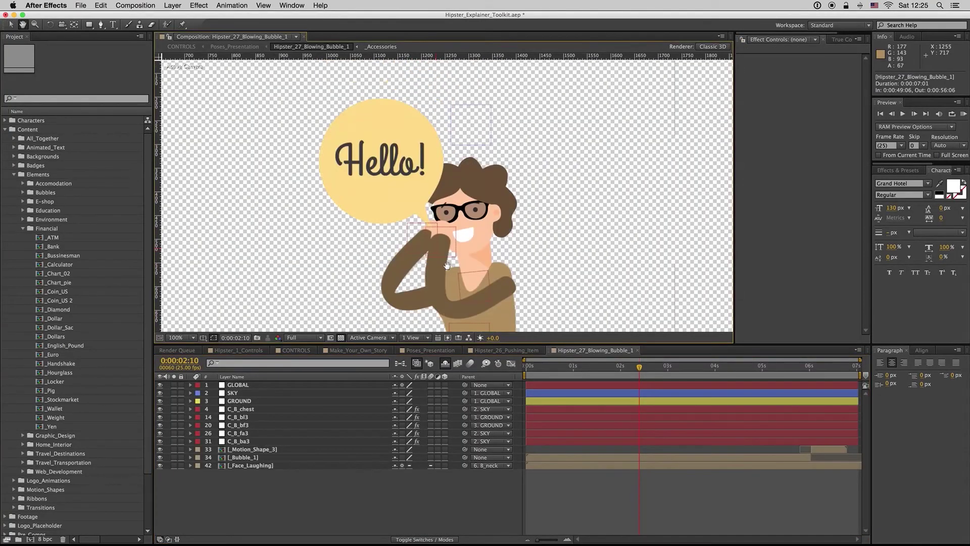
{"action": "left_click", "coordinate": [652, 368]}
{"action": "left_click_drag", "start_coordinate": [666, 370], "coordinate": [695, 370]}
Open _Bubble_1, inspect the Hello! text without changing it, and close it at 0:00:05:05.
{"action": "left_click", "coordinate": [243, 457]}
{"action": "left_click", "coordinate": [245, 451]}
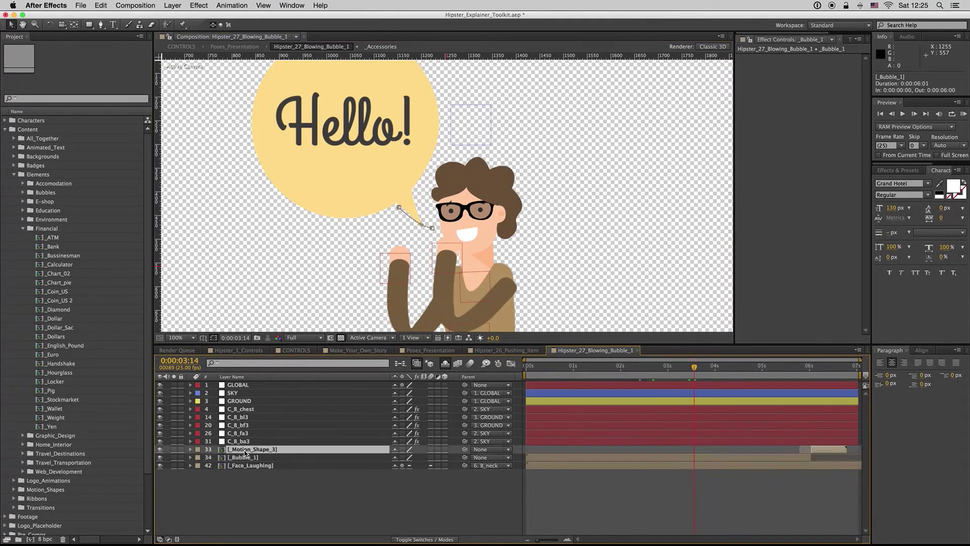
{"action": "double_click", "coordinate": [245, 458]}
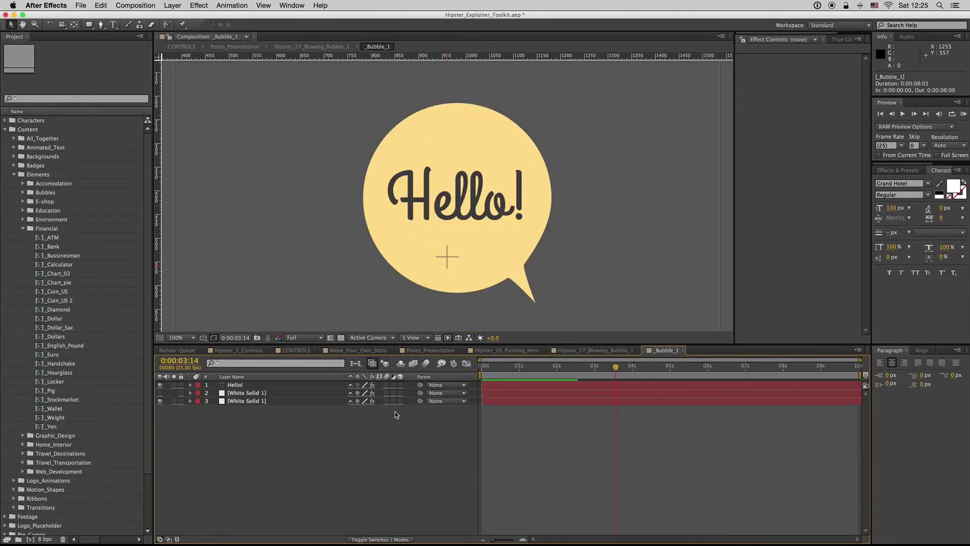
{"action": "left_click", "coordinate": [522, 387]}
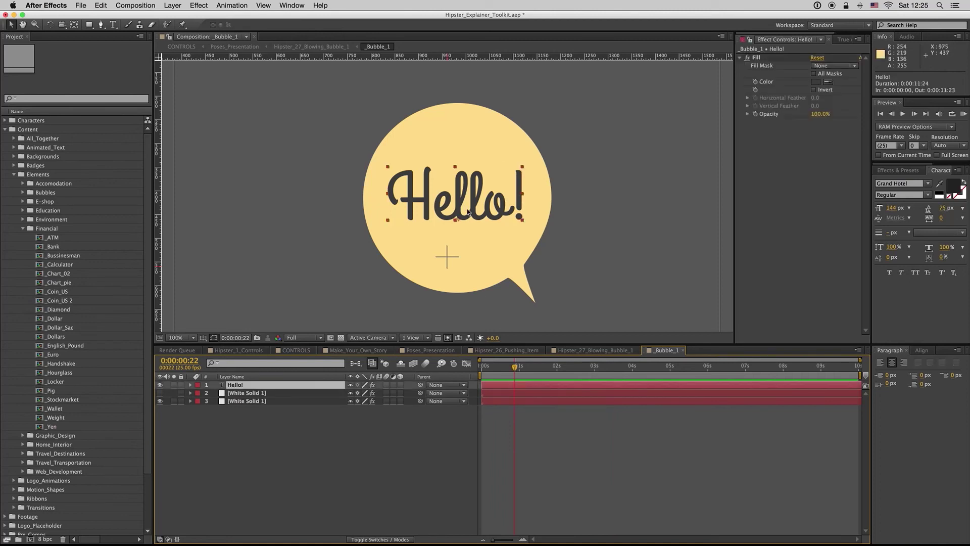
{"action": "double_click", "coordinate": [523, 388]}
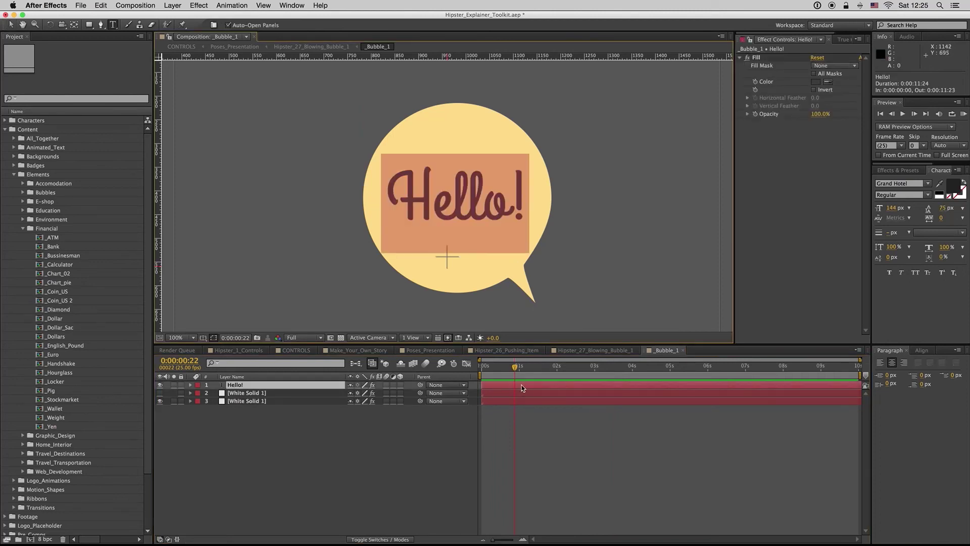
{"action": "left_click", "coordinate": [541, 386]}
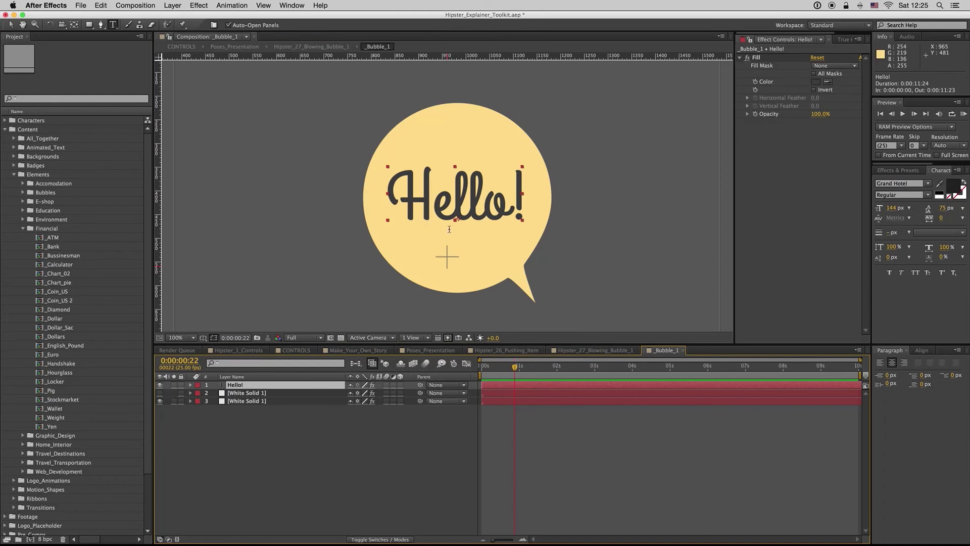
{"action": "left_click", "coordinate": [560, 458]}
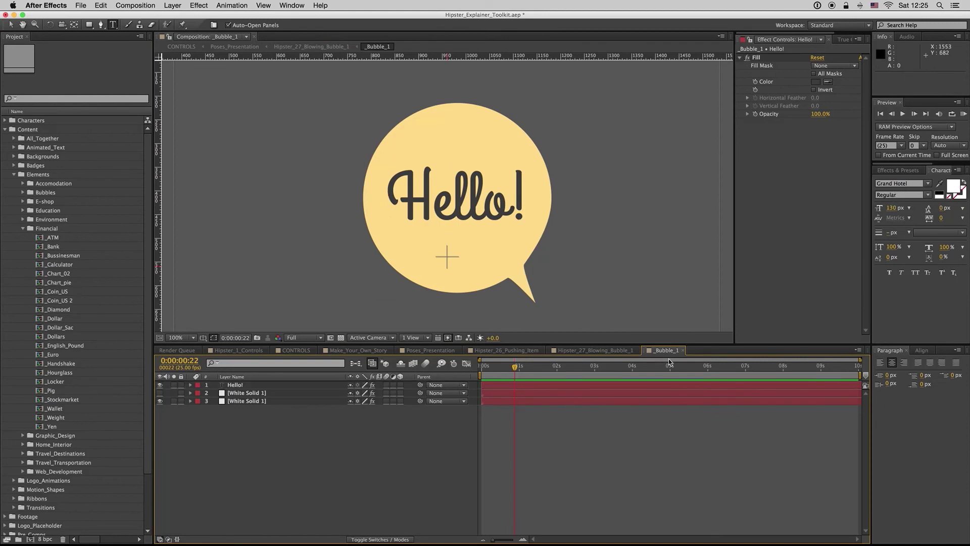
{"action": "left_click", "coordinate": [683, 350]}
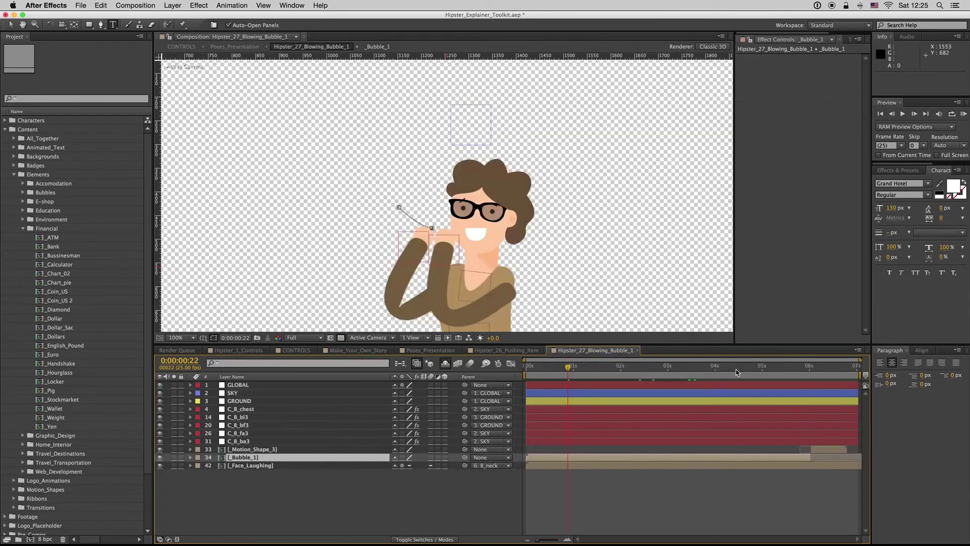
{"action": "left_click_drag", "start_coordinate": [737, 366], "coordinate": [771, 370]}
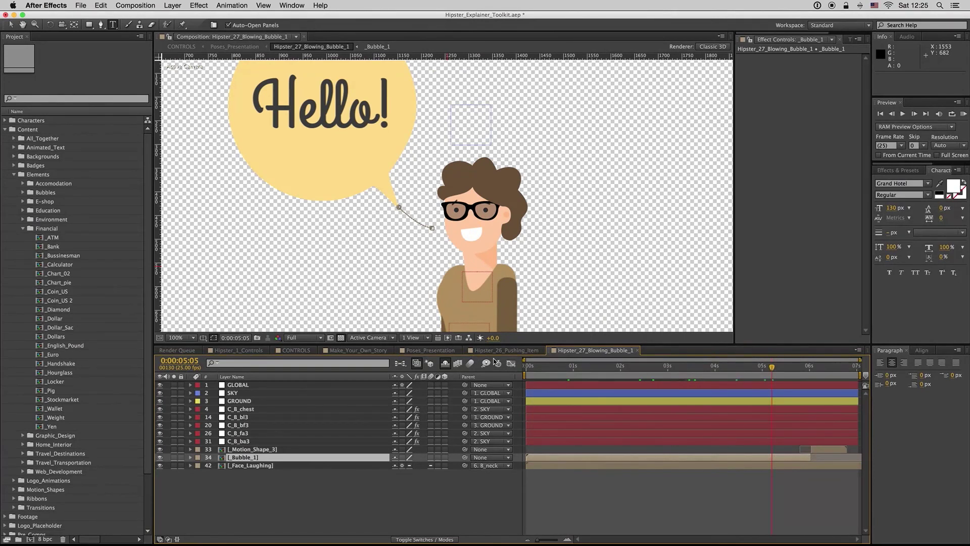
Close the Hipster_27_Blowing_Bubble_1 comp and open the Hipster_31_Dreaming_1 precomp from Poses_Presentation.
{"action": "left_click", "coordinate": [638, 350]}
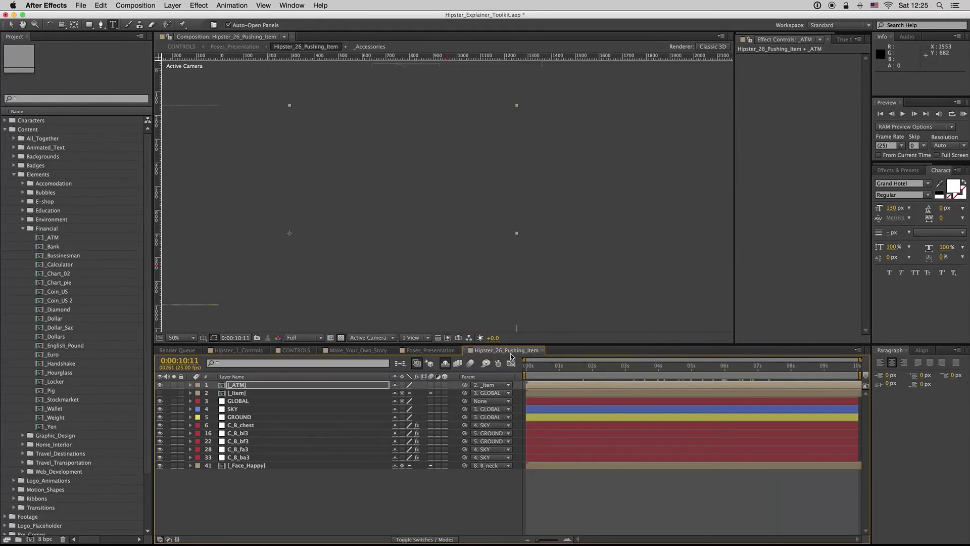
{"action": "left_click", "coordinate": [432, 350]}
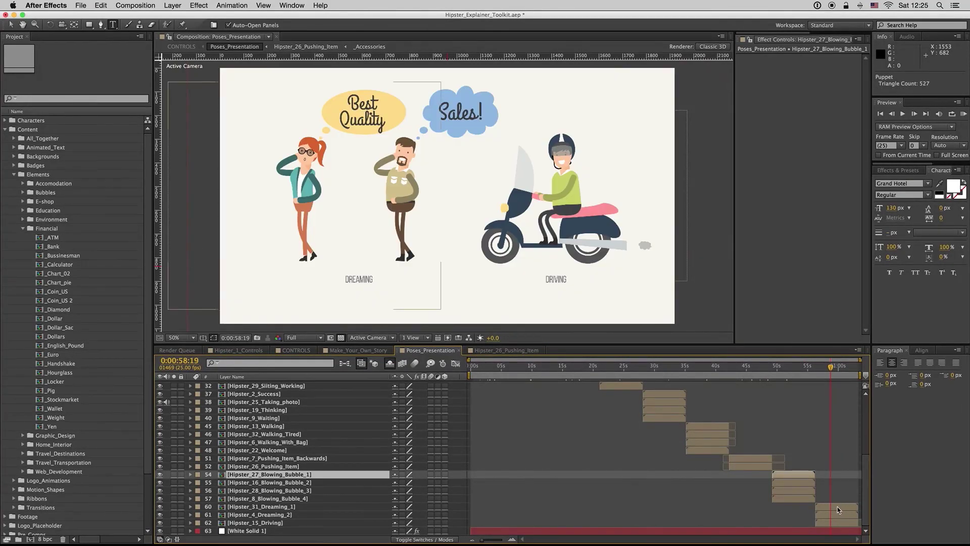
{"action": "left_click", "coordinate": [274, 507]}
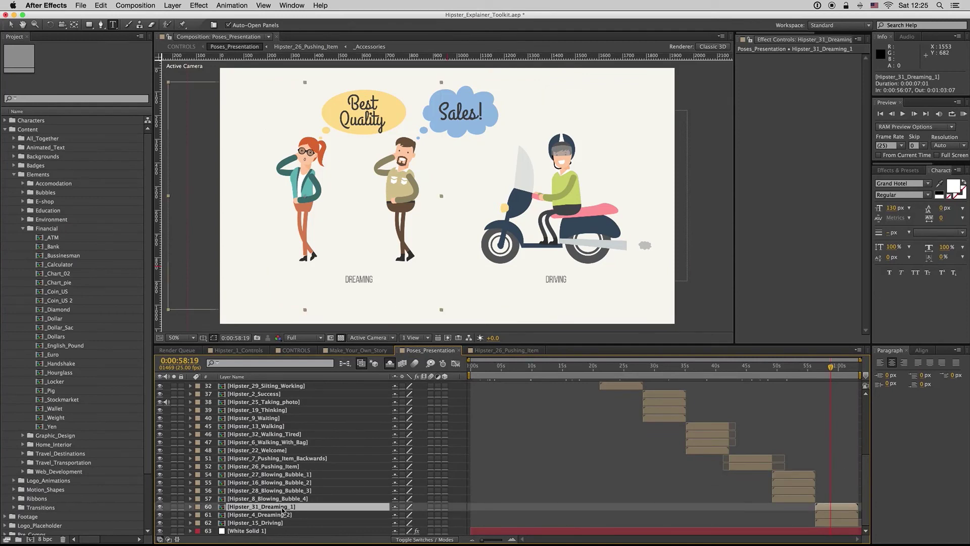
{"action": "double_click", "coordinate": [282, 508]}
Inspect the _Bubble_5 Best Quality bubble comp, then return to Poses_Presentation's Hipster_15_Driving layer.
{"action": "left_click", "coordinate": [256, 386]}
{"action": "left_click", "coordinate": [254, 395]}
{"action": "double_click", "coordinate": [254, 394]}
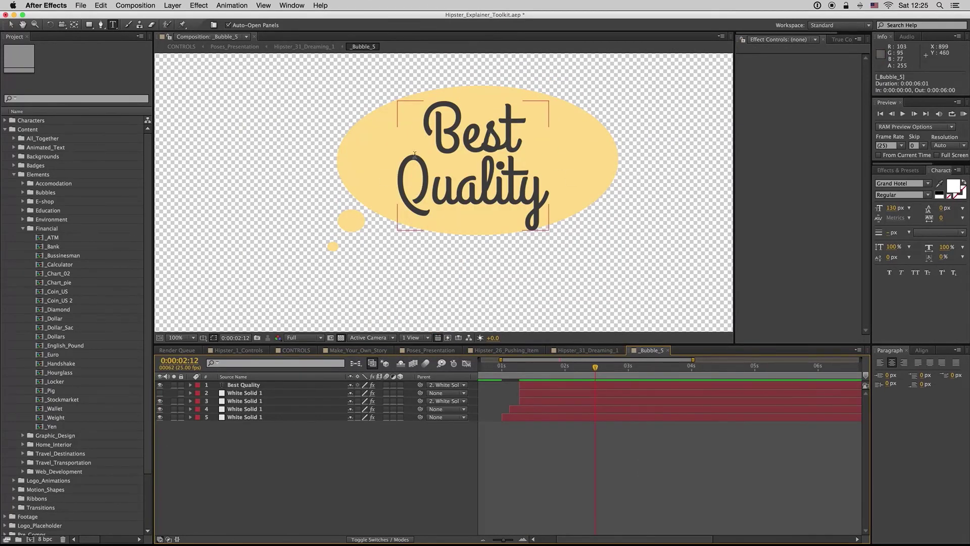
{"action": "left_click", "coordinate": [667, 350]}
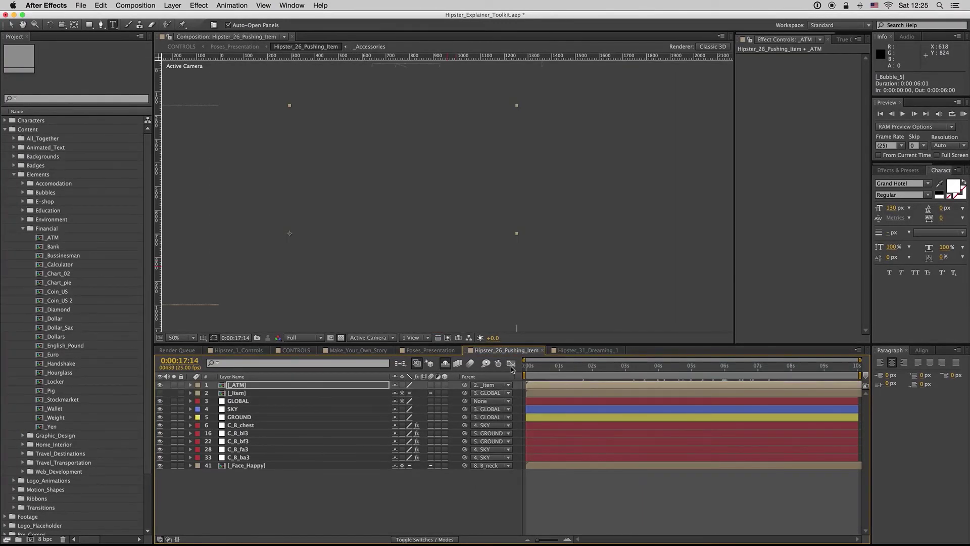
{"action": "left_click", "coordinate": [436, 352]}
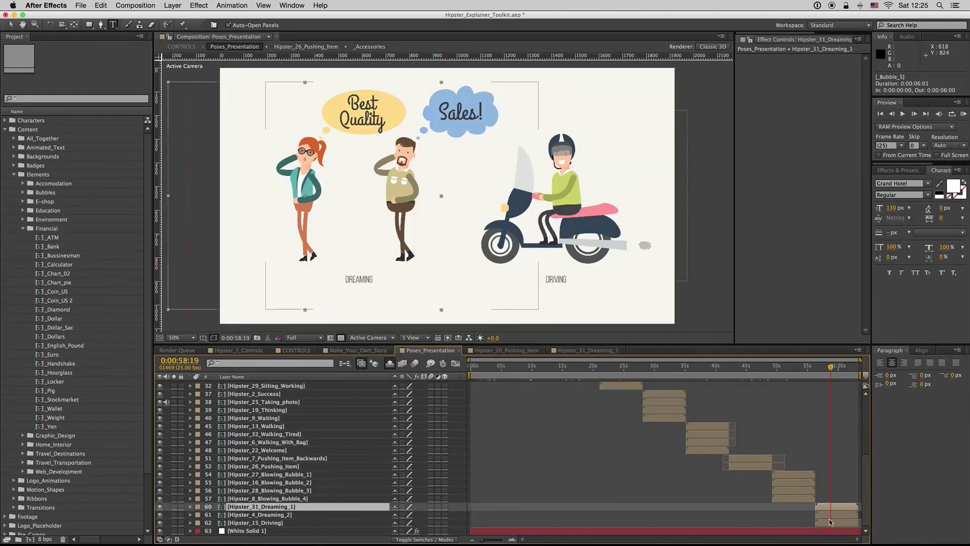
{"action": "left_click", "coordinate": [669, 523]}
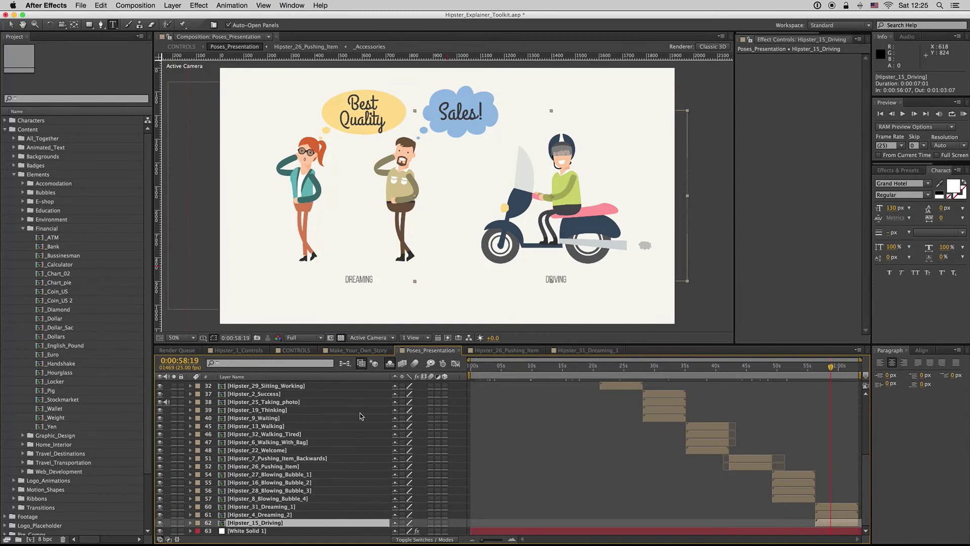
In CONTROLS, jump to the Traffic scene and open the _Traffic precomp.
{"action": "left_click", "coordinate": [302, 352]}
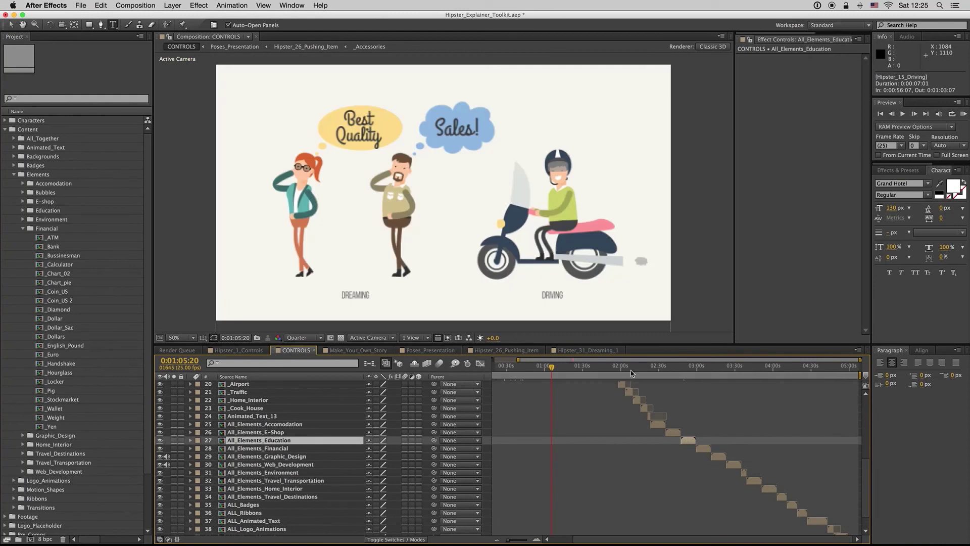
{"action": "left_click", "coordinate": [629, 367]}
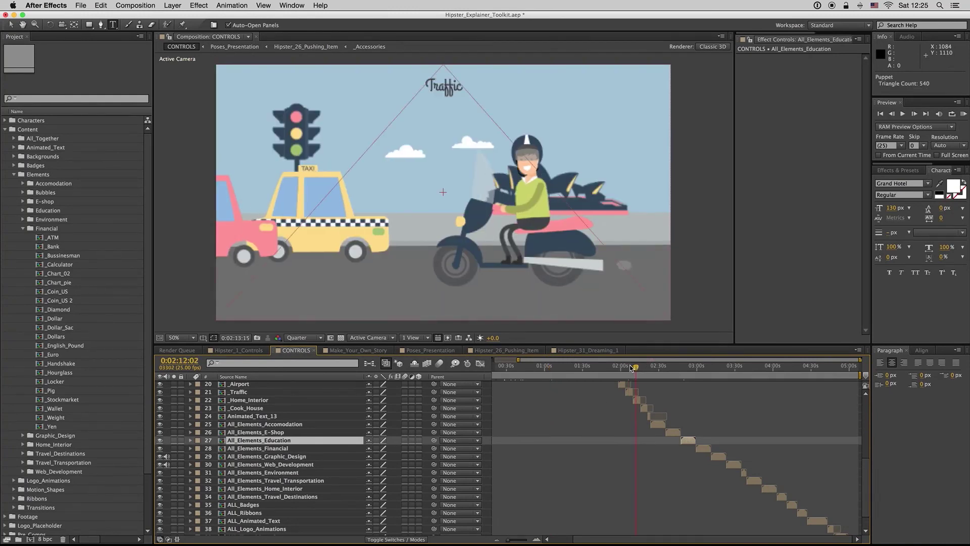
{"action": "key", "text": "equal"}
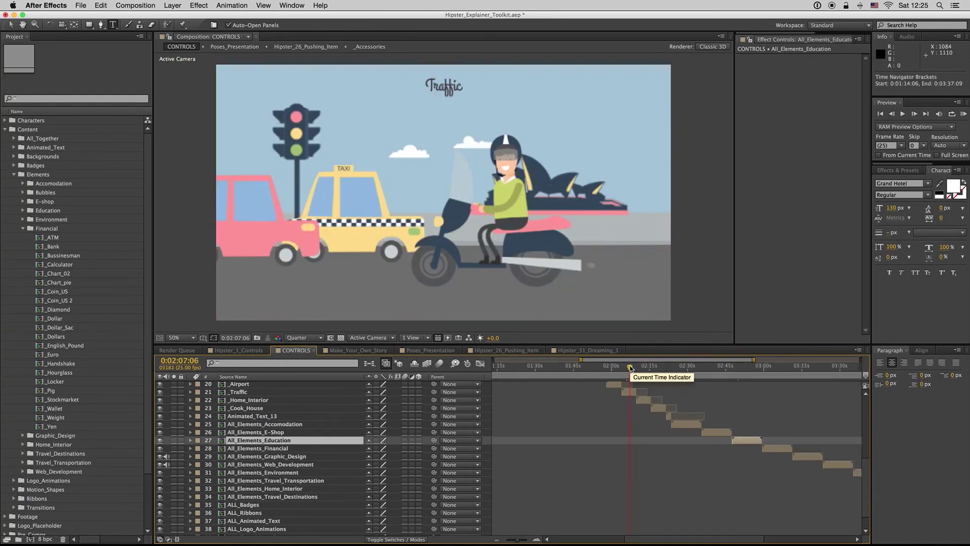
{"action": "left_click", "coordinate": [627, 395]}
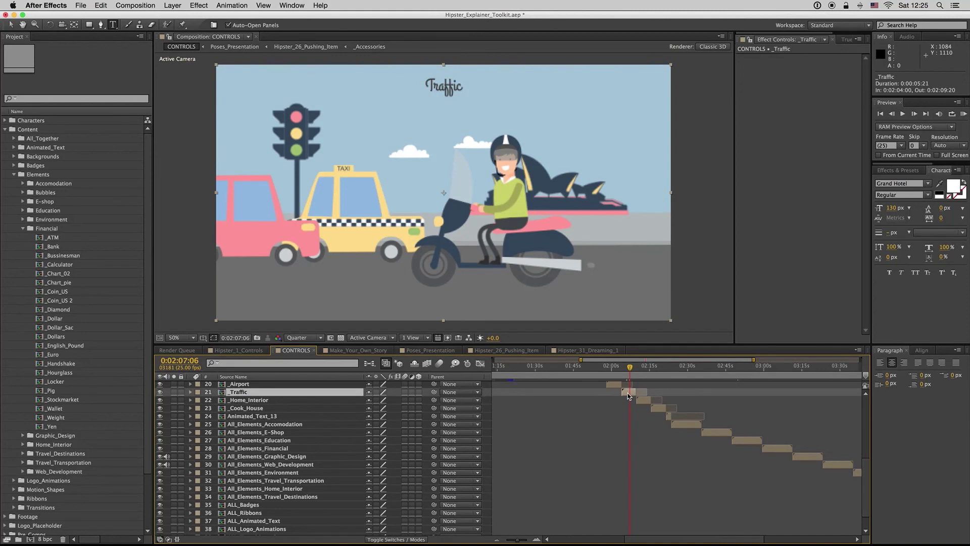
{"action": "double_click", "coordinate": [628, 396]}
Reveal Hipster_15_Driving's Position and scrub to preview the scooter passing the cars.
{"action": "left_click", "coordinate": [248, 403]}
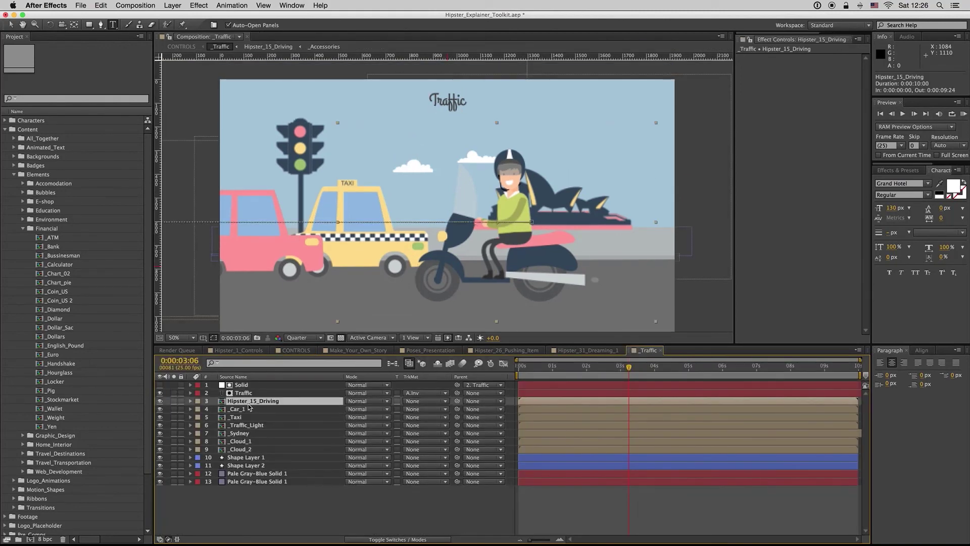
{"action": "key", "text": "p"}
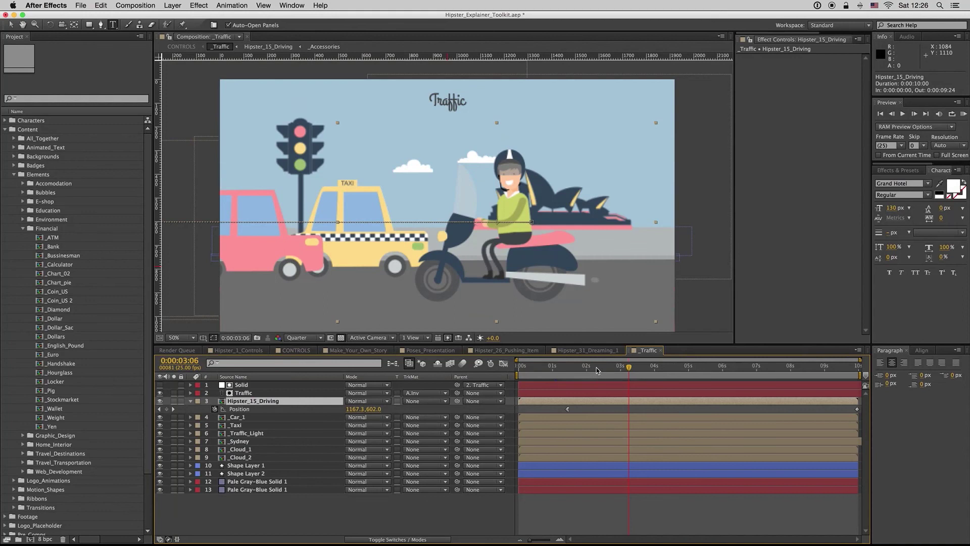
{"action": "left_click", "coordinate": [644, 366]}
{"action": "left_click_drag", "start_coordinate": [665, 372], "coordinate": [695, 376]}
Close the _Traffic, Hipster_31_Dreaming_1 and Hipster_26_Pushing_Item comps, then jump Poses_Presentation to 0:00:32:10.
{"action": "left_click", "coordinate": [660, 350]}
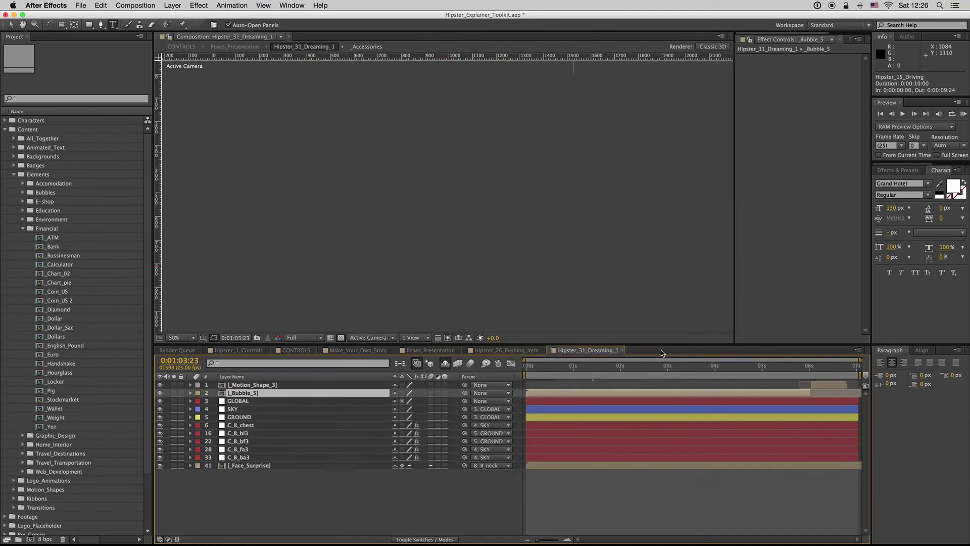
{"action": "left_click", "coordinate": [644, 376]}
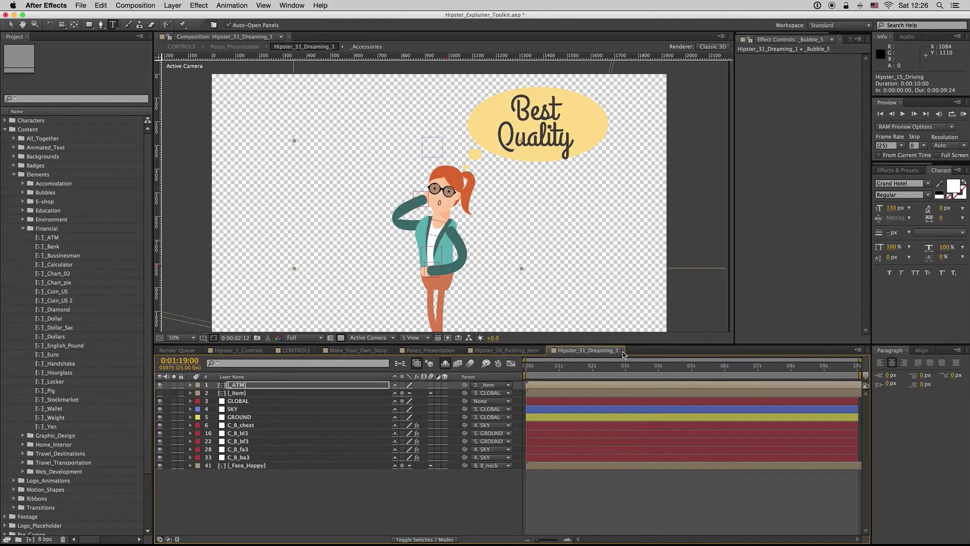
{"action": "left_click", "coordinate": [624, 350]}
{"action": "left_click", "coordinate": [544, 350]}
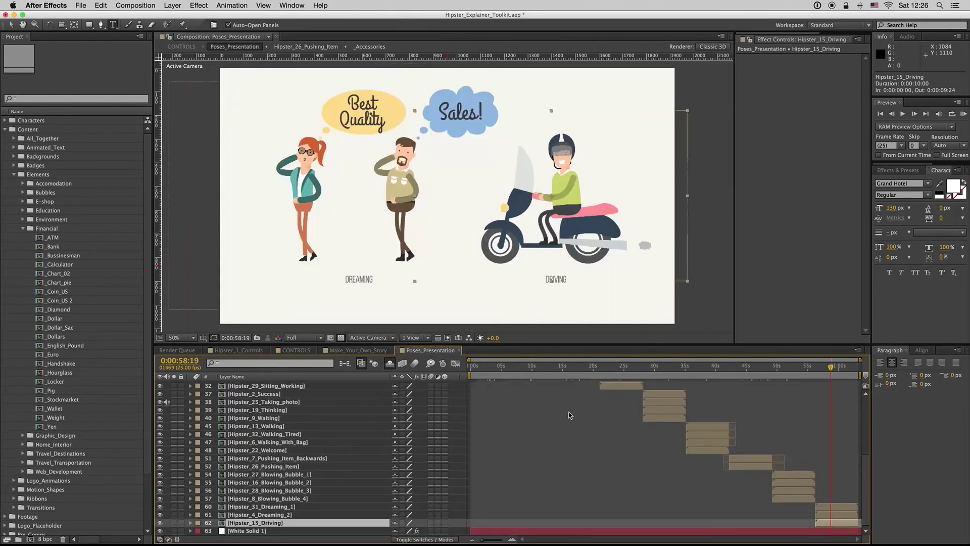
{"action": "left_click", "coordinate": [669, 367]}
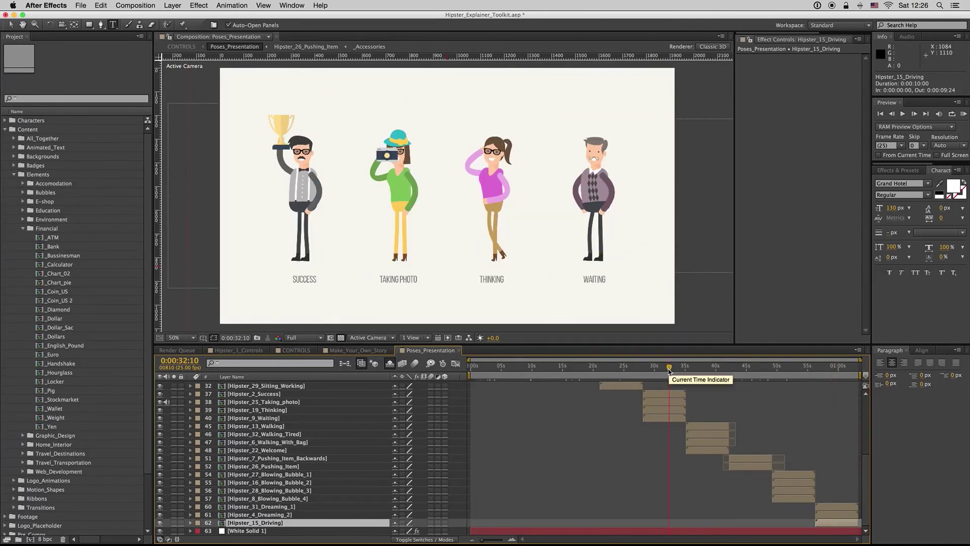